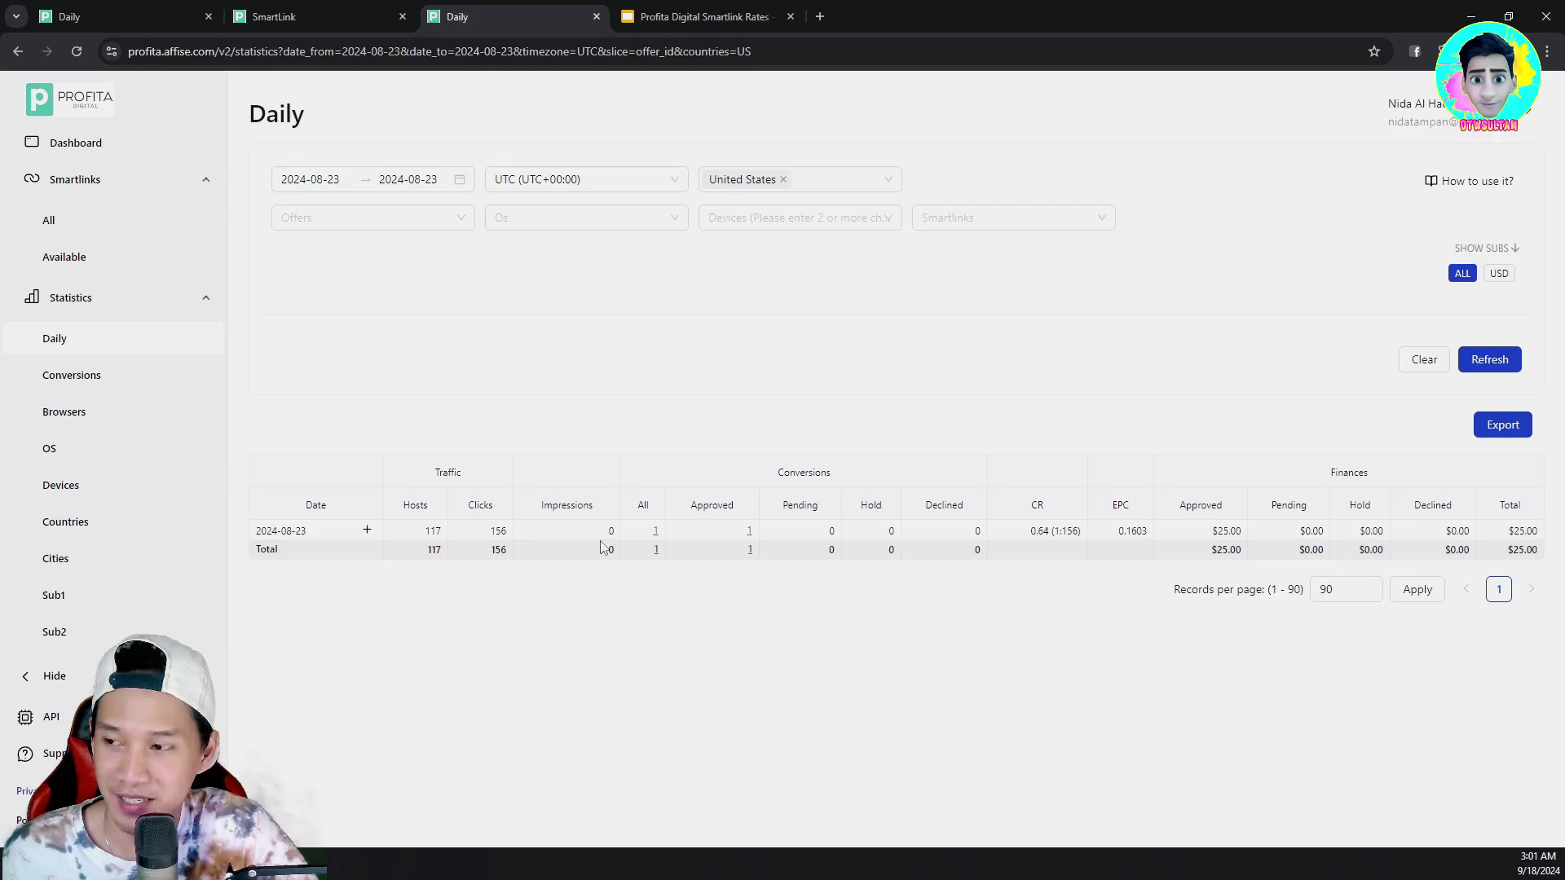
Step: Examine the traffic, conversion and finance figures in the United States daily statistics for 2024-08-23
key("ctrl+plus")
key("ctrl+plus")
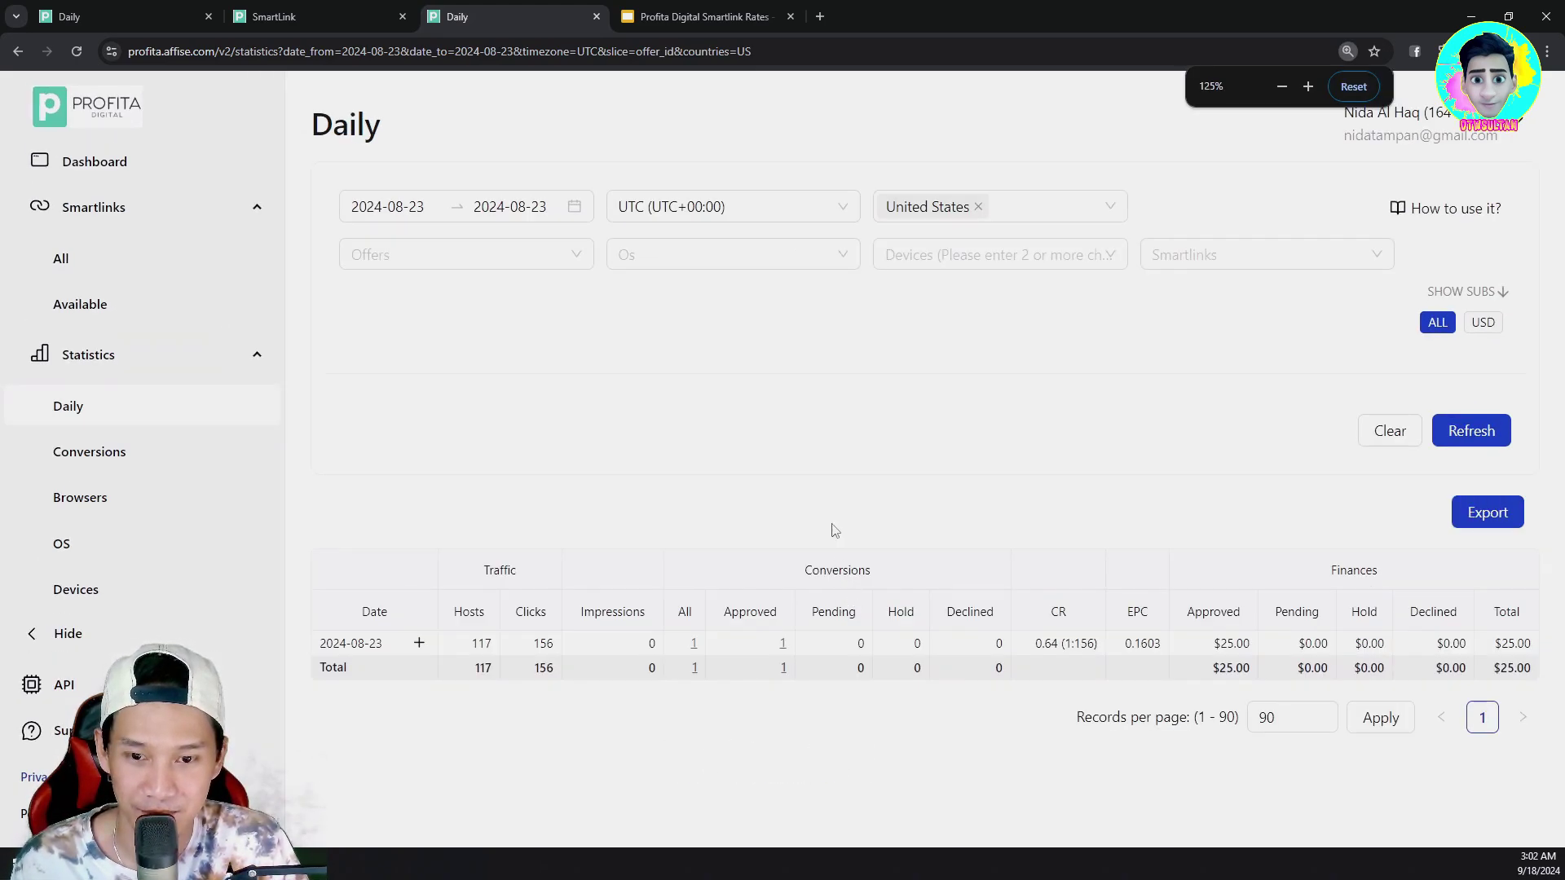
key("ctrl+plus")
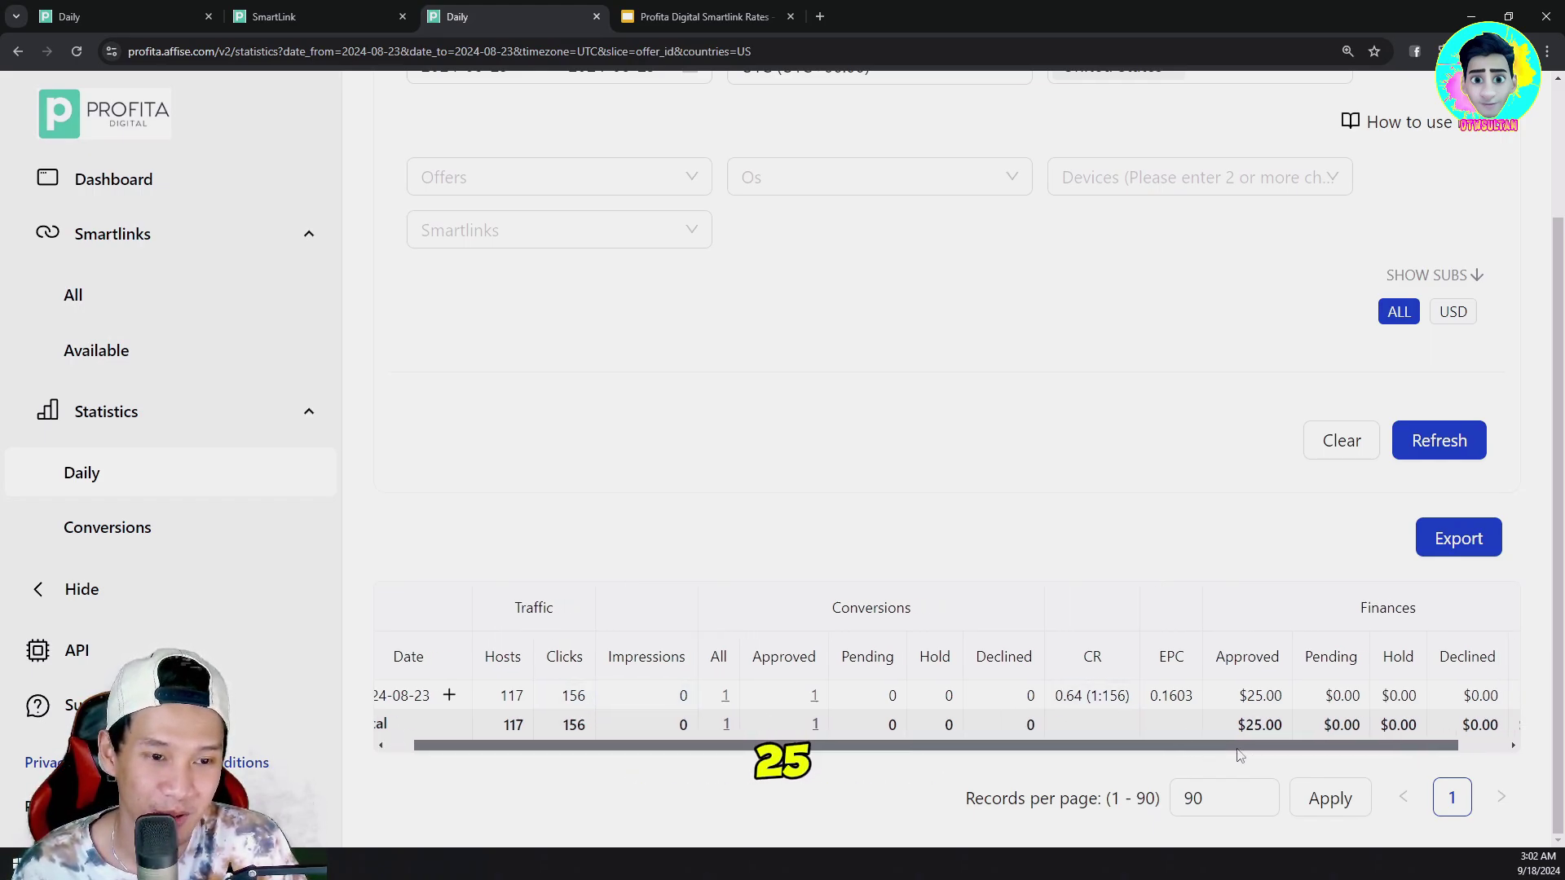
scroll(1030, 721, "right", 1)
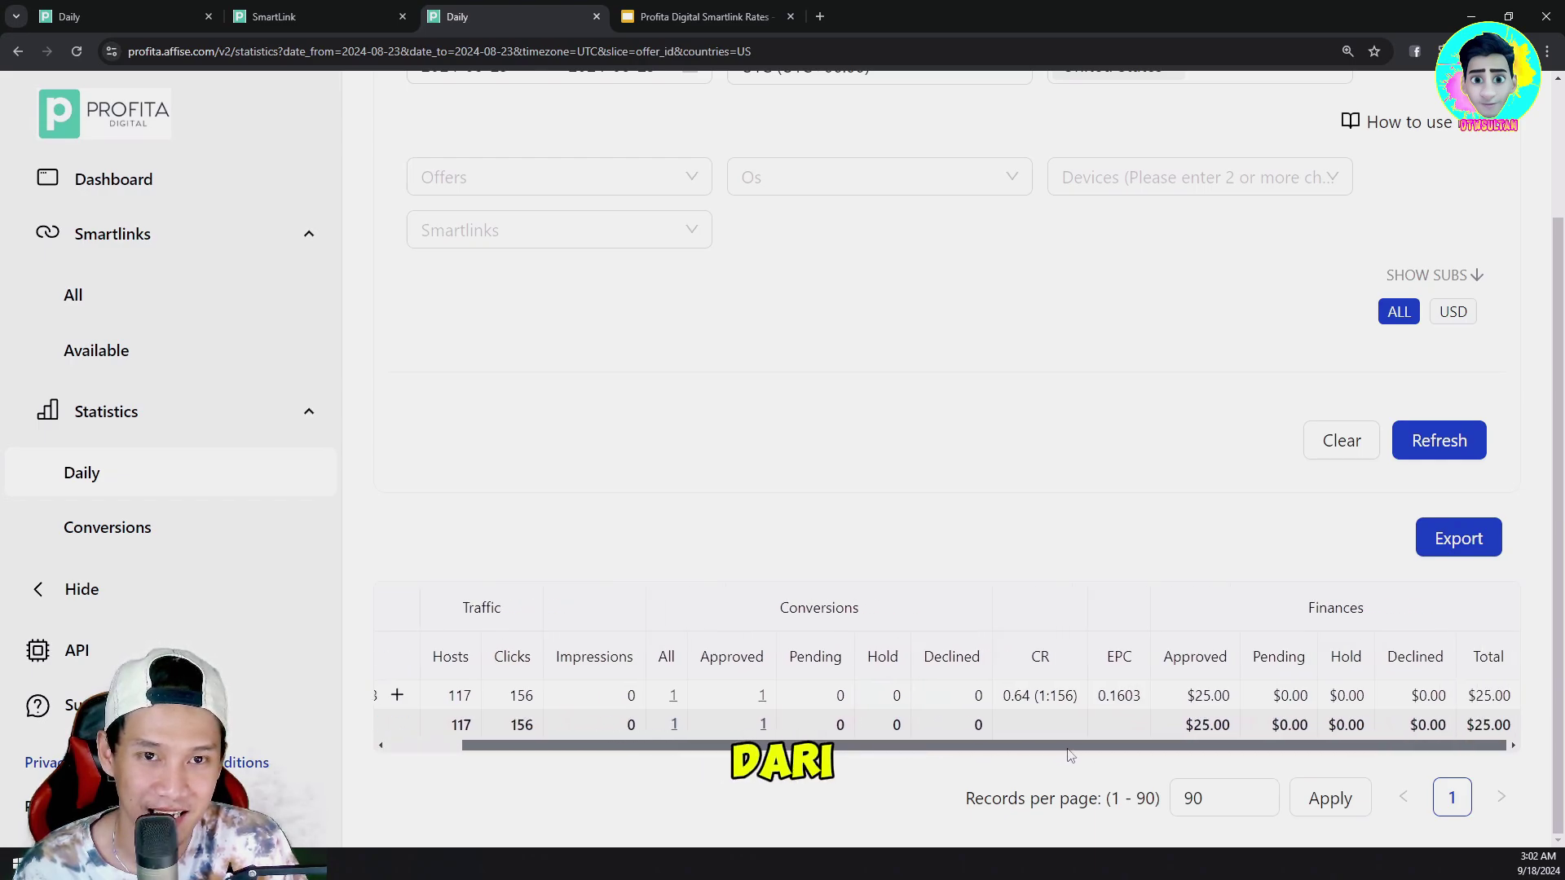
scroll(1031, 571, "up", 2)
scroll(1240, 486, "down", 2)
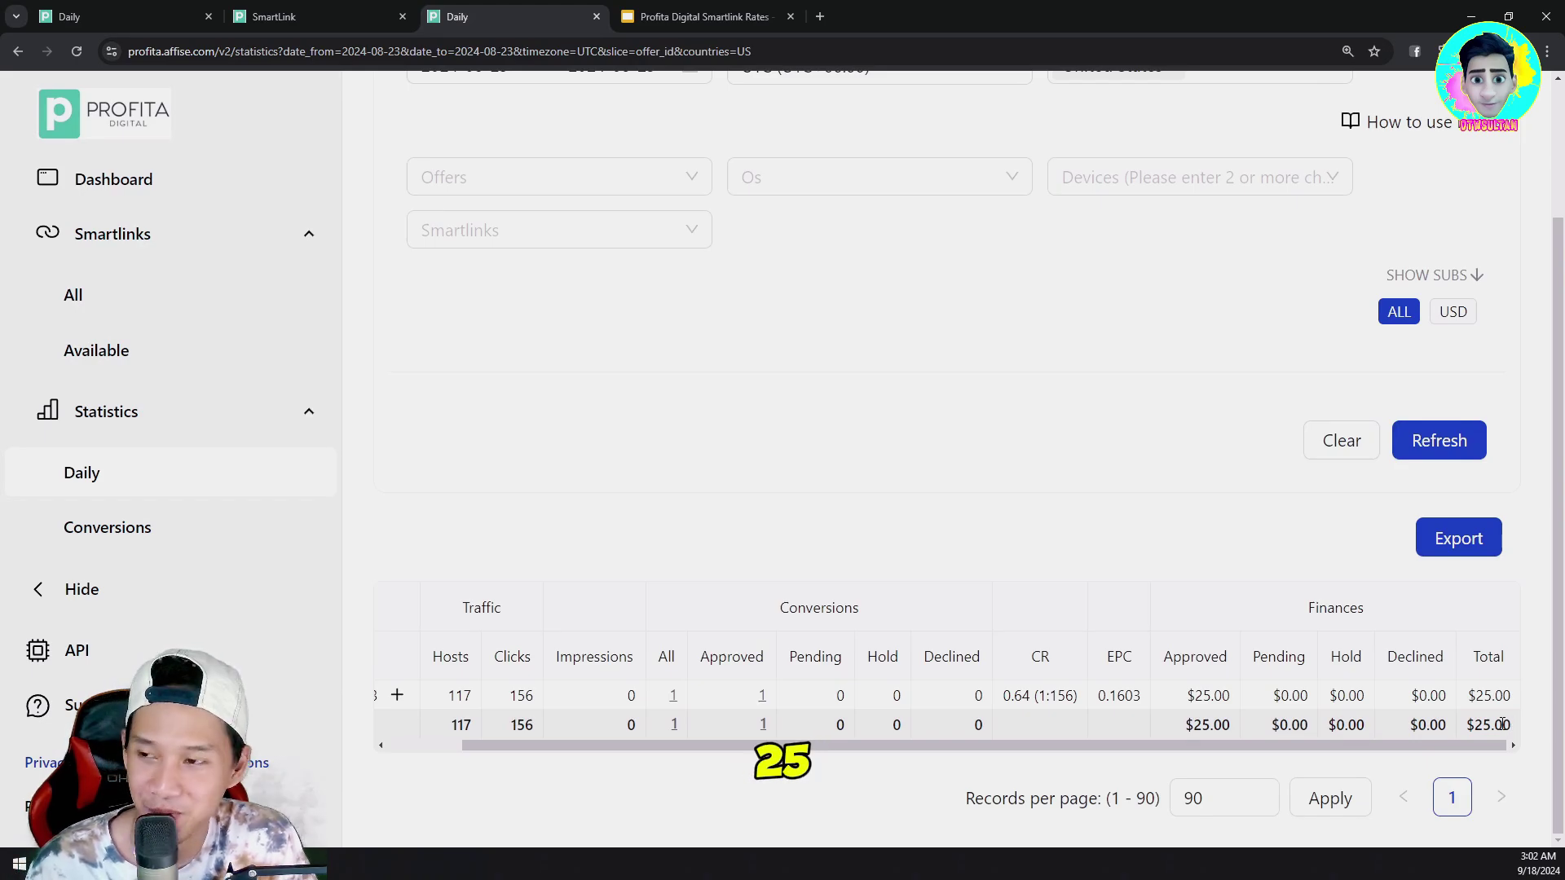
Step: Inspect the enlarged daily statistics table across to the Finances Total column and back to the traffic columns
key("ctrl+plus")
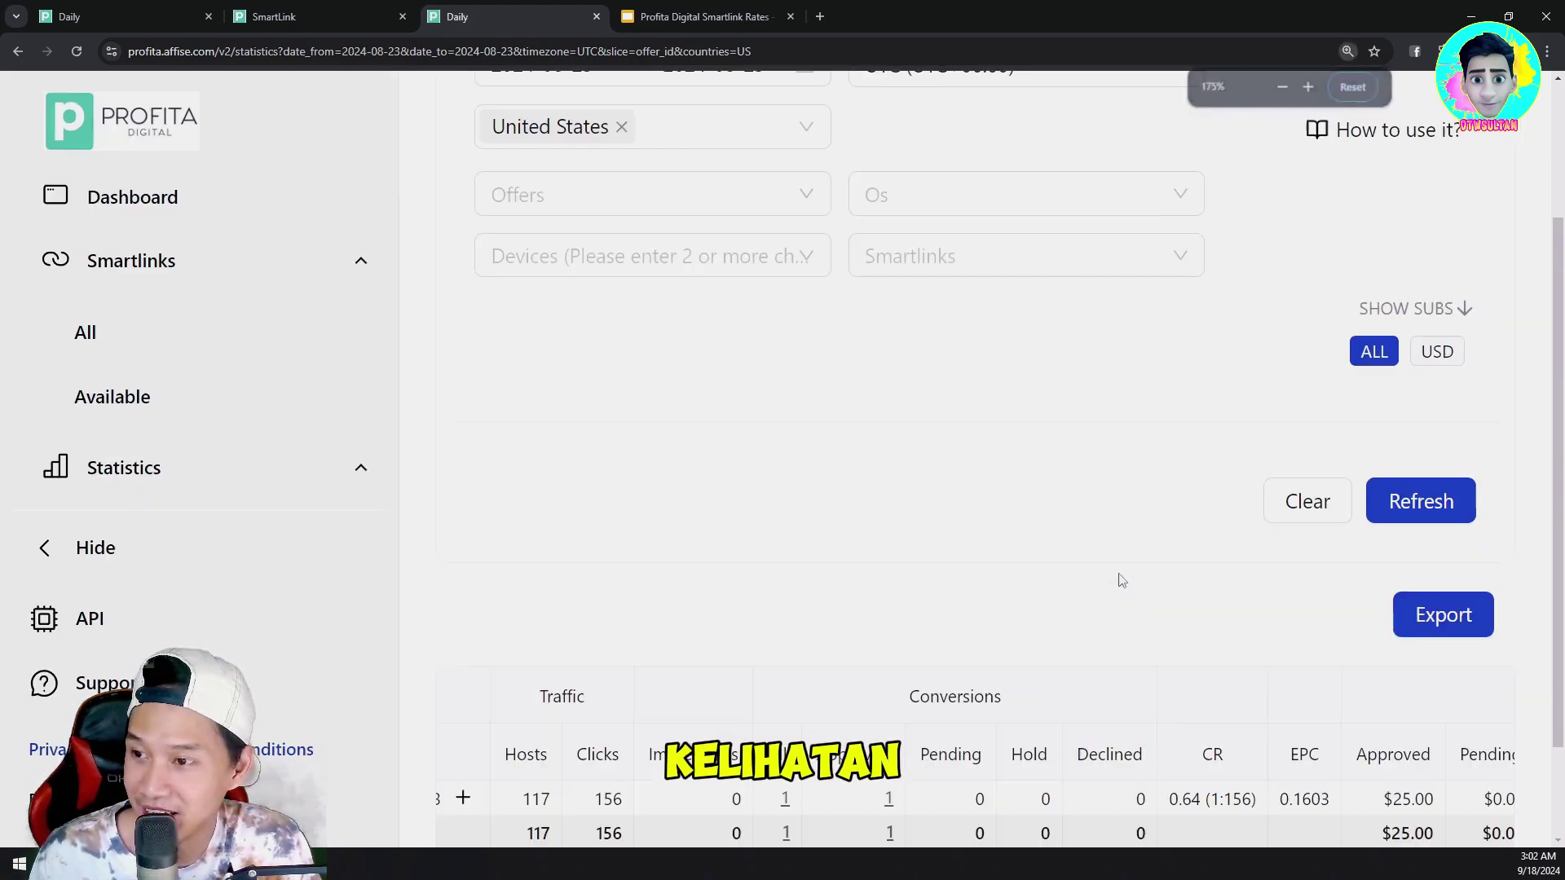
key("ctrl+plus")
key("ctrl+plus")
key("ctrl+minus")
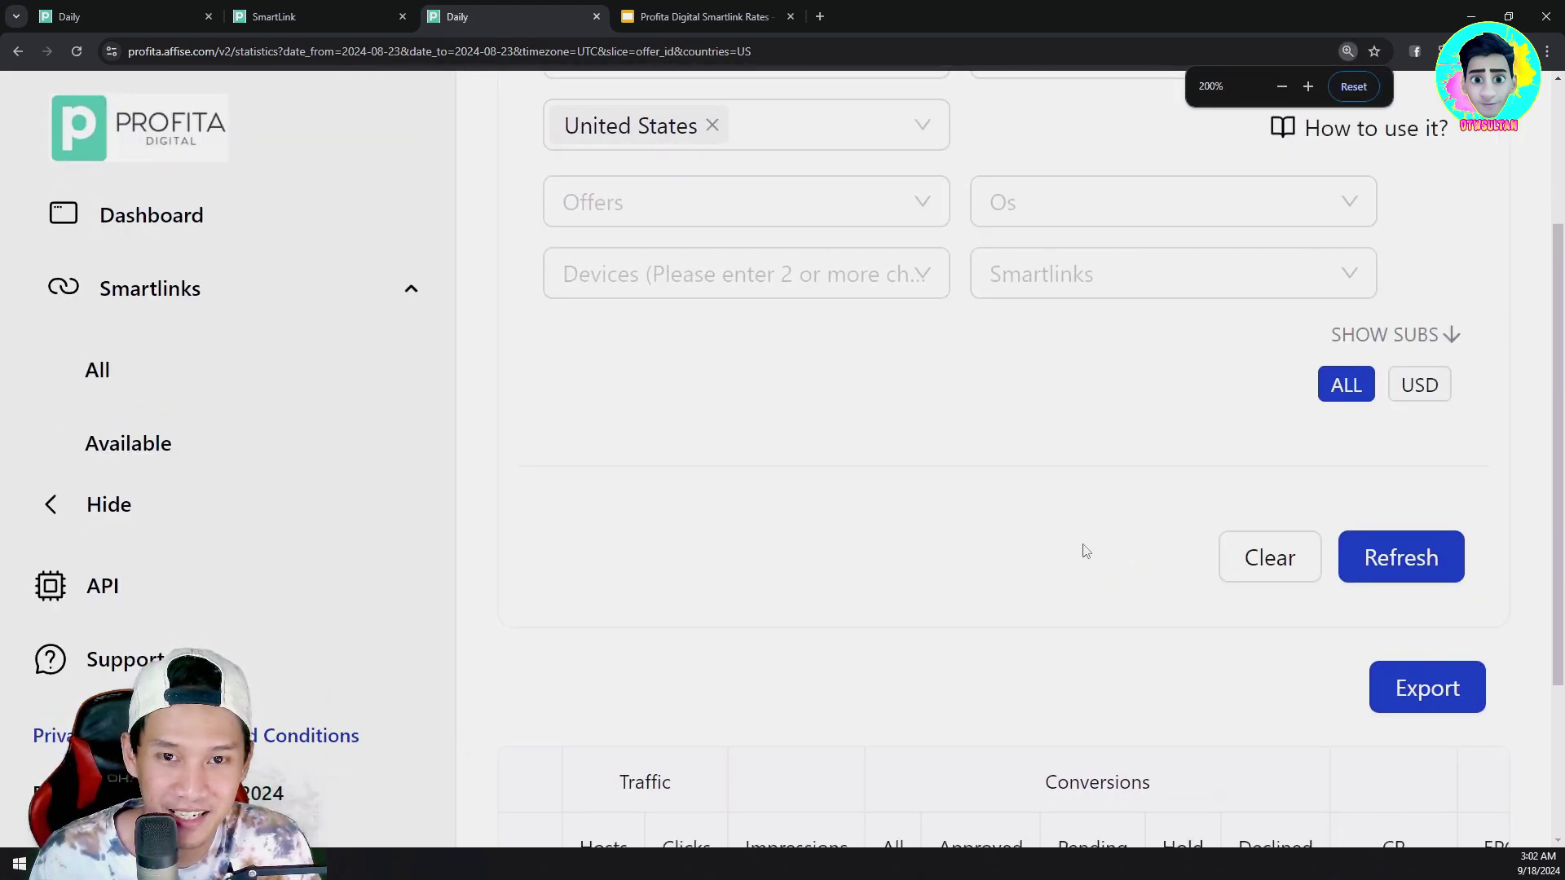
scroll(1080, 549, "down", 3)
left_click_drag(1084, 717, 1401, 716)
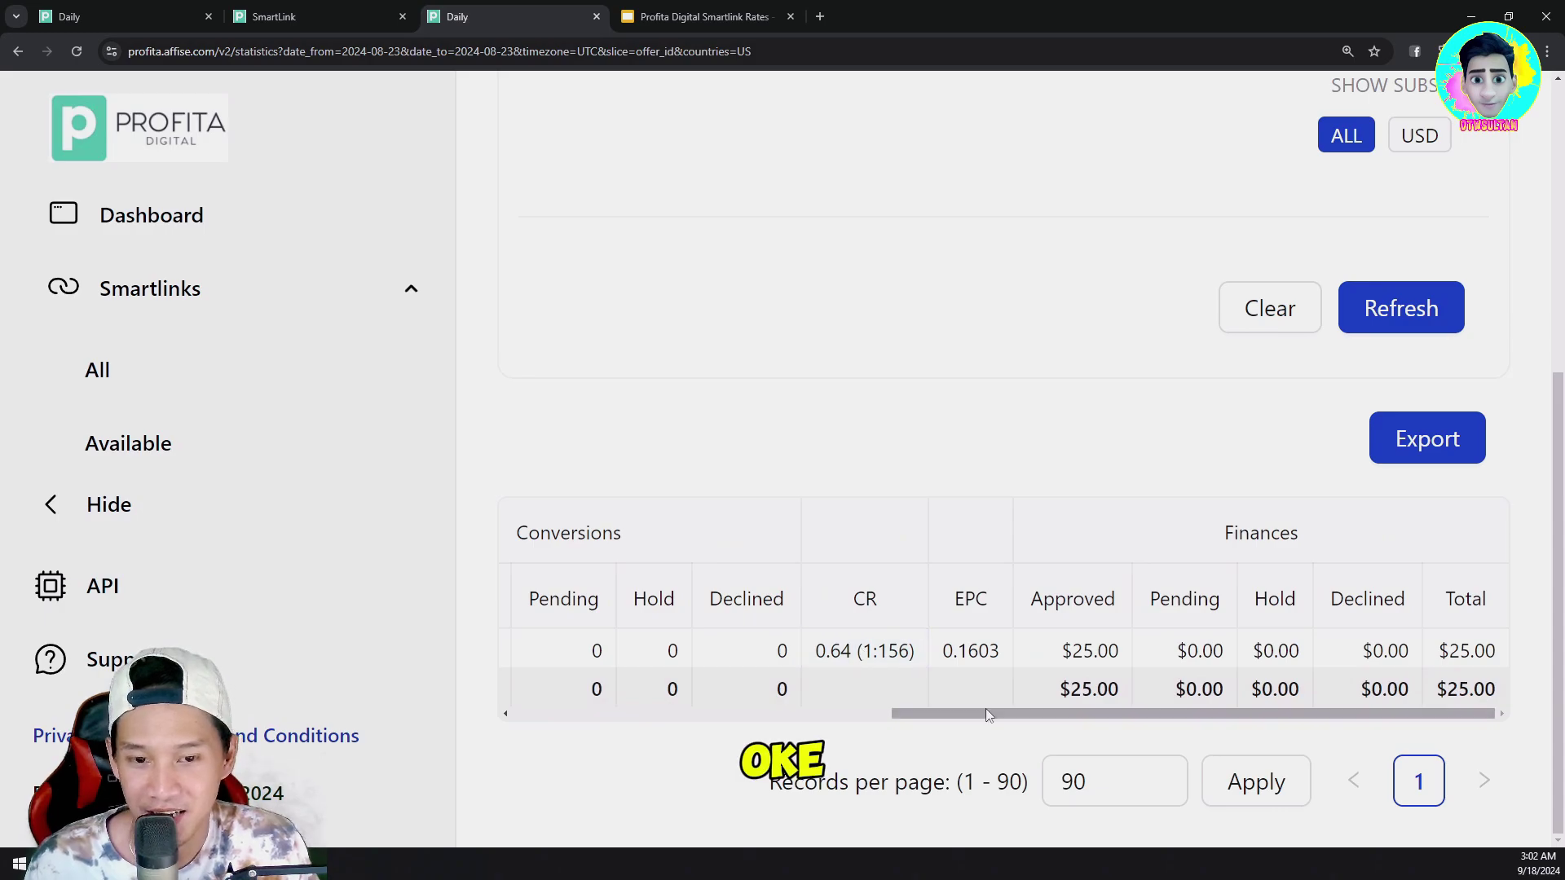
left_click_drag(989, 716, 603, 716)
key("ctrl+minus")
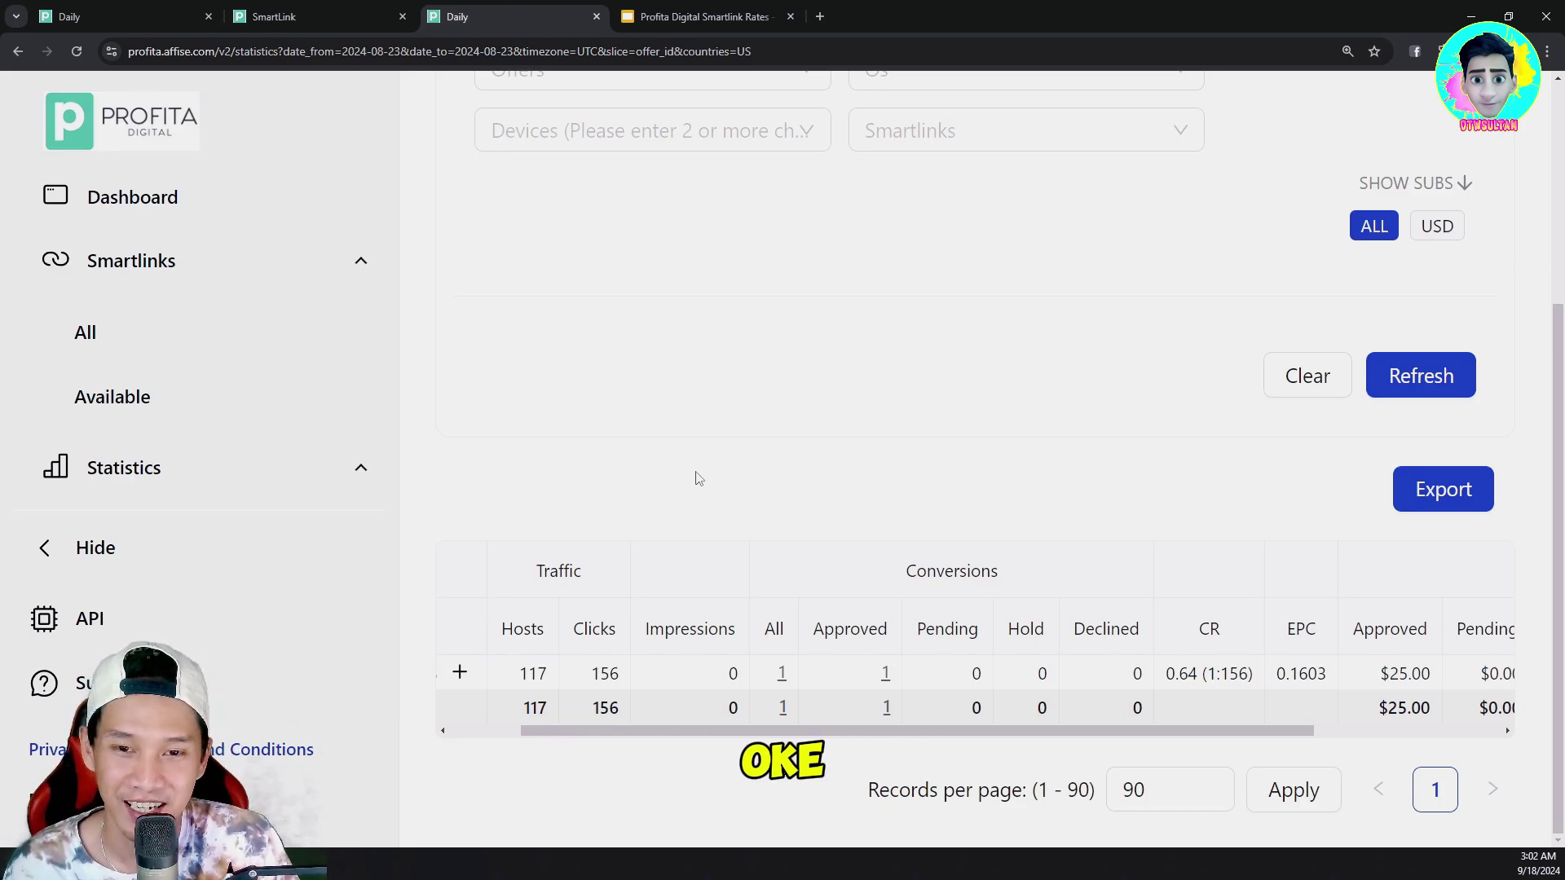
key("ctrl+minus")
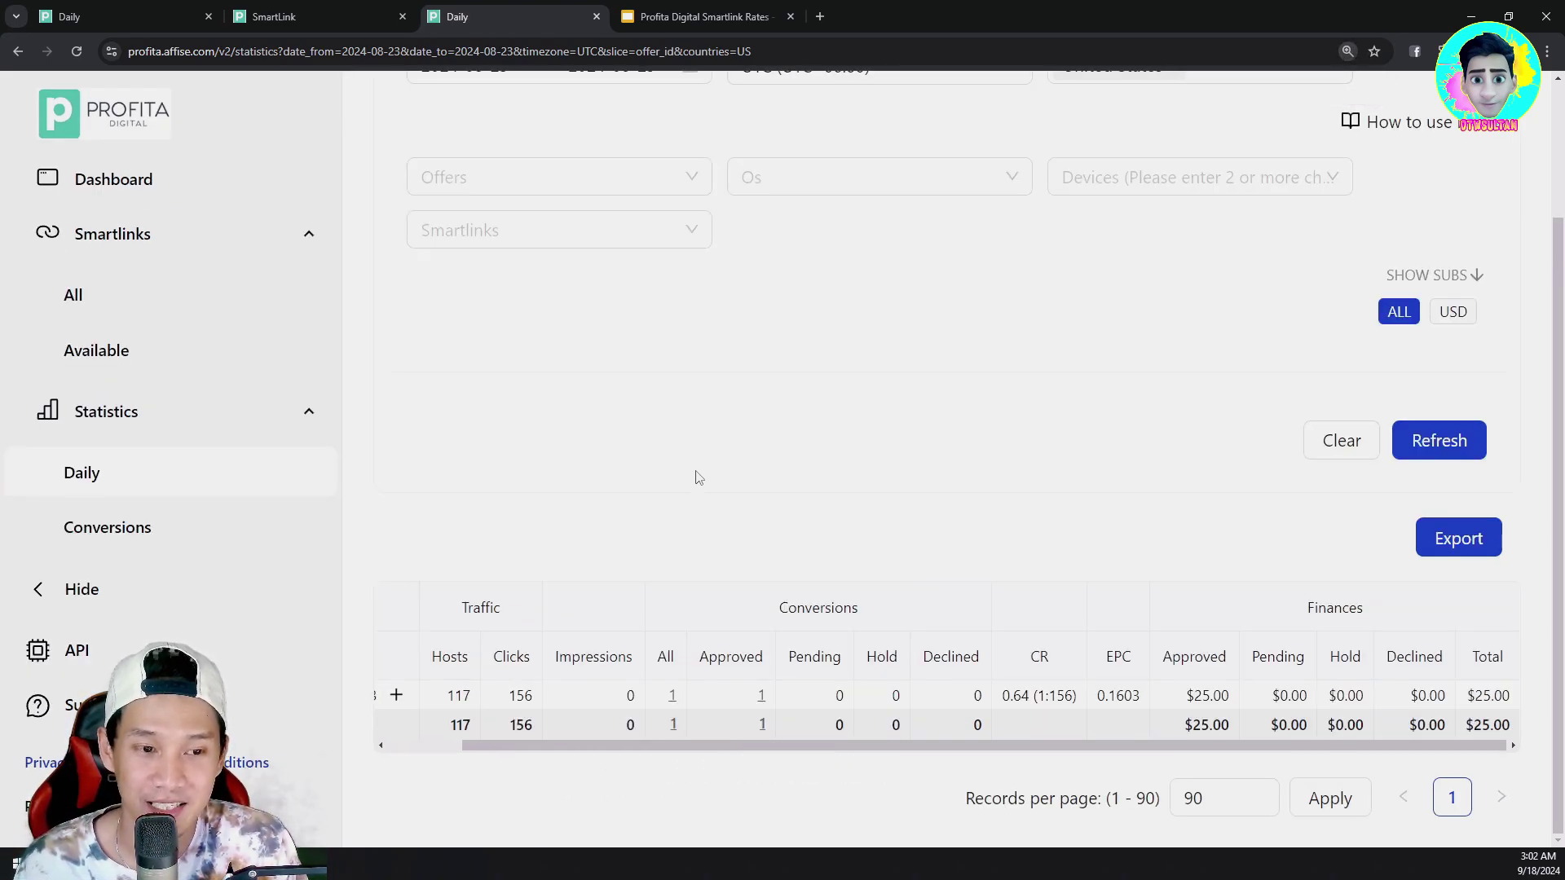
key("ctrl+minus")
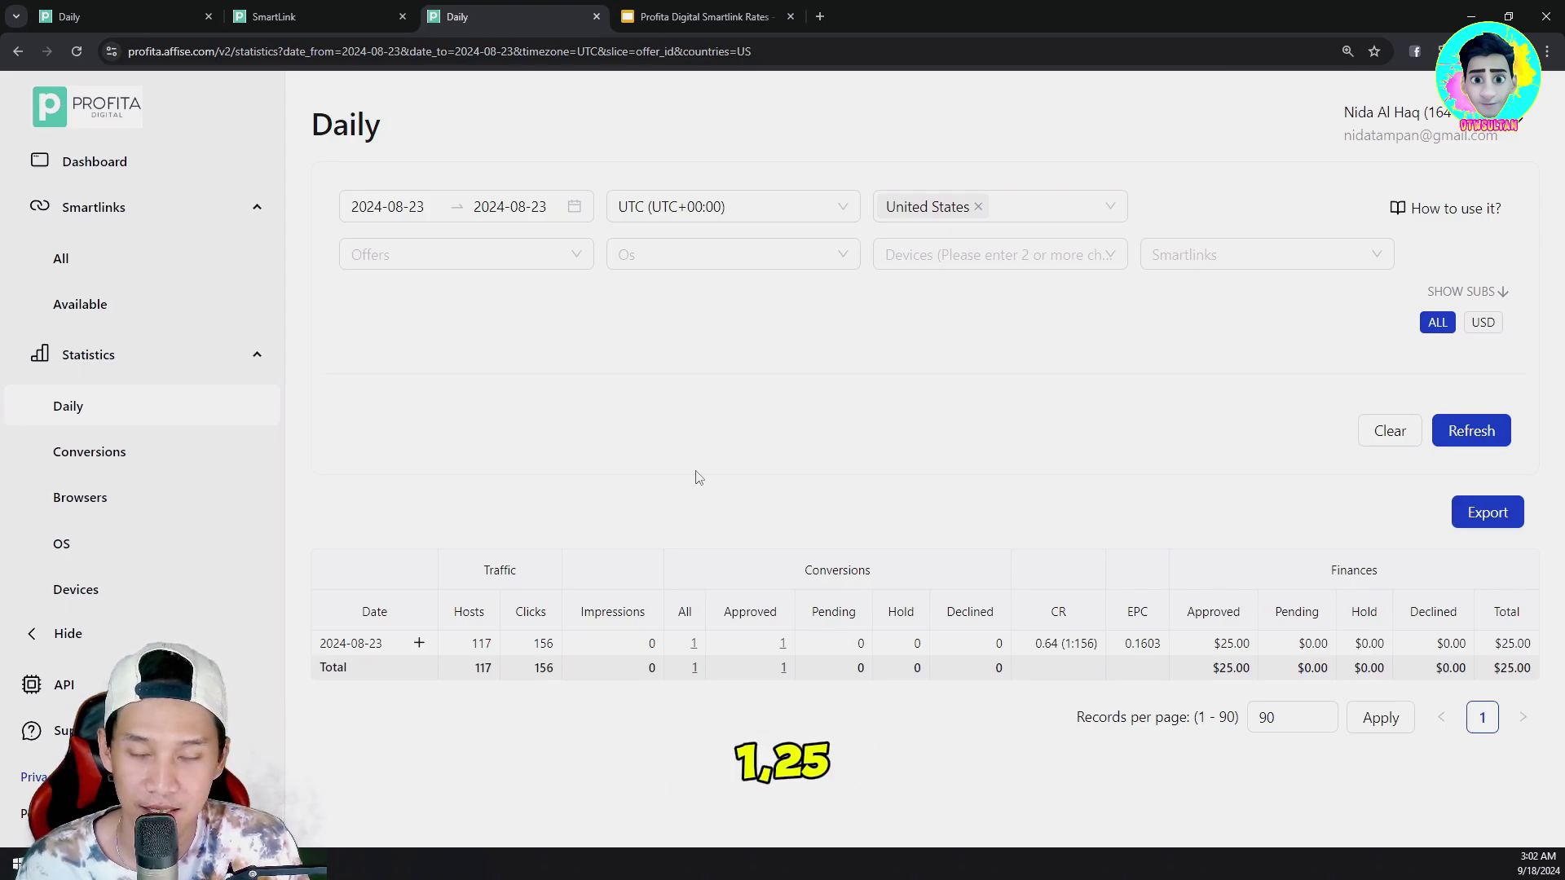
Step: Switch to the Profita Digital Smartlink Rates slide and read the payout rate for each country
left_click(665, 10)
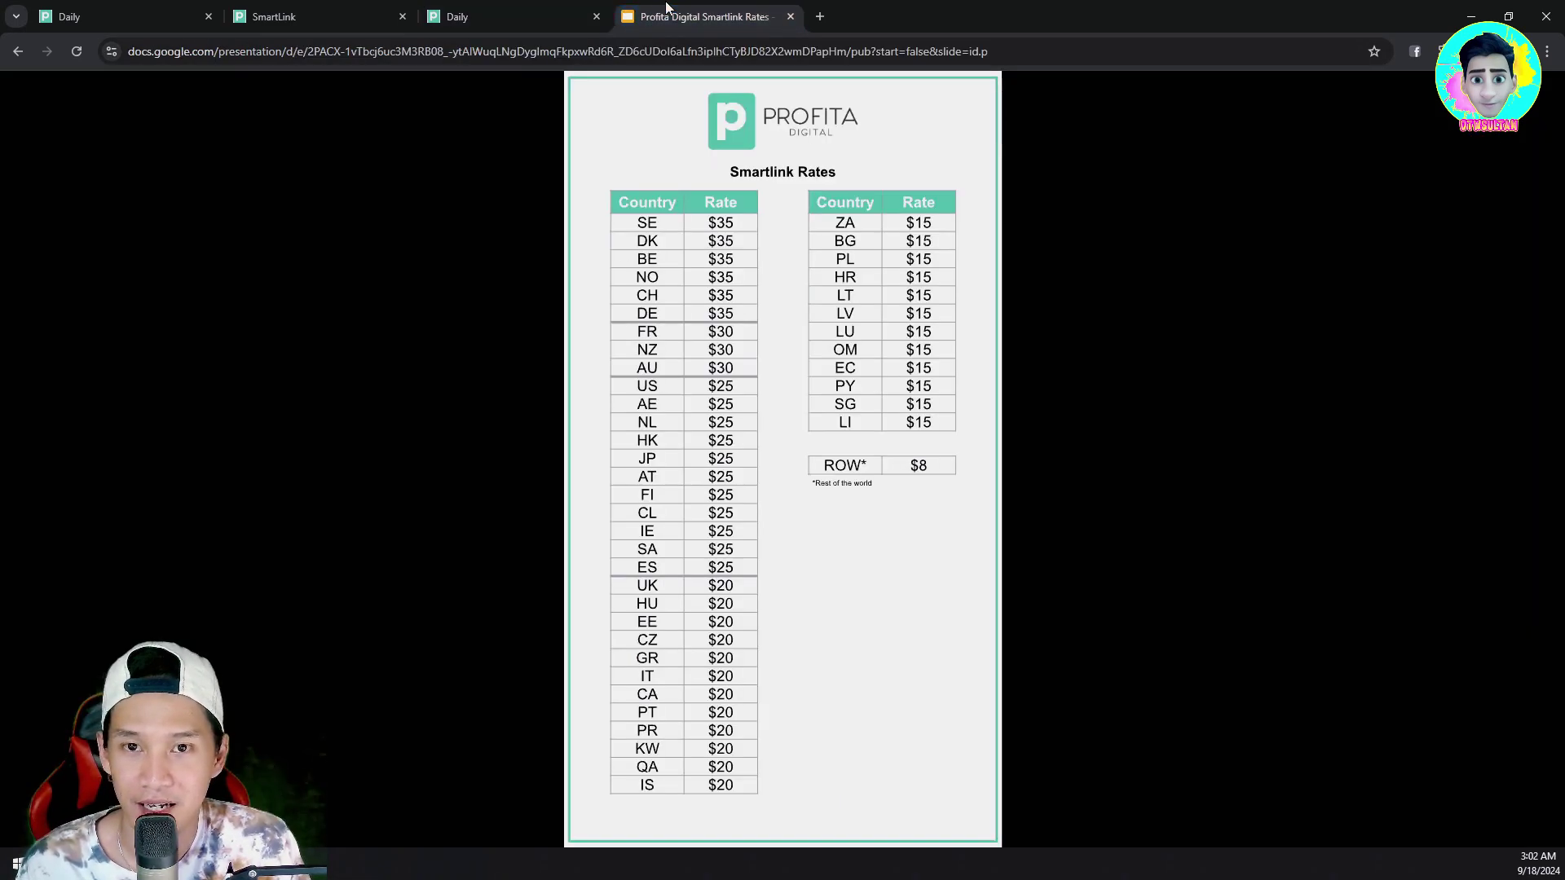
key("ctrl+plus")
key("ctrl+plus")
key("ctrl+plus")
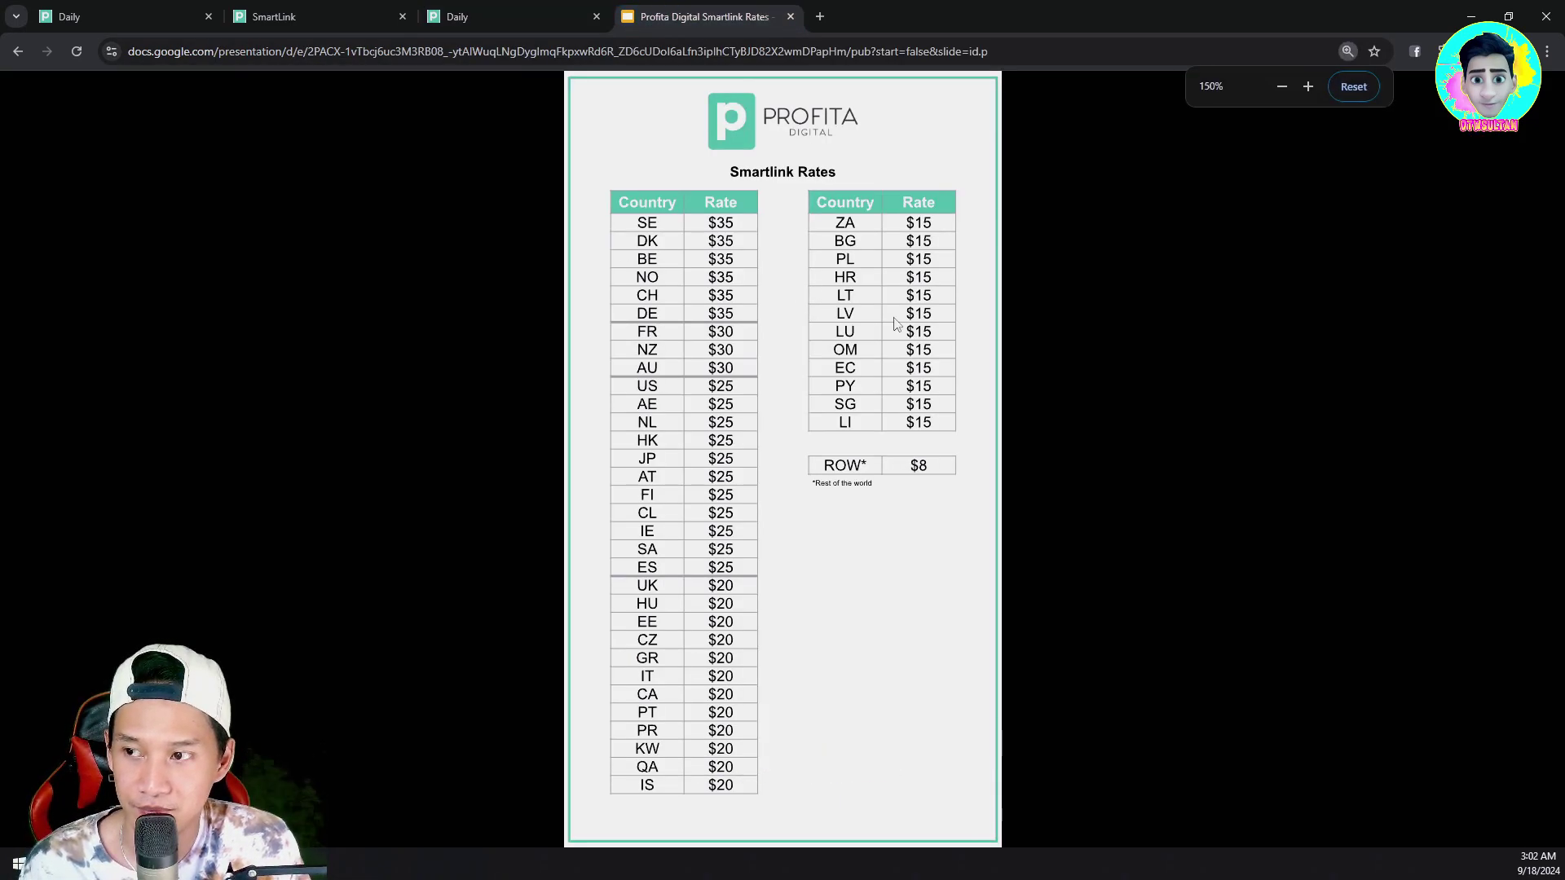
key("ctrl+minus")
key("ctrl+minus")
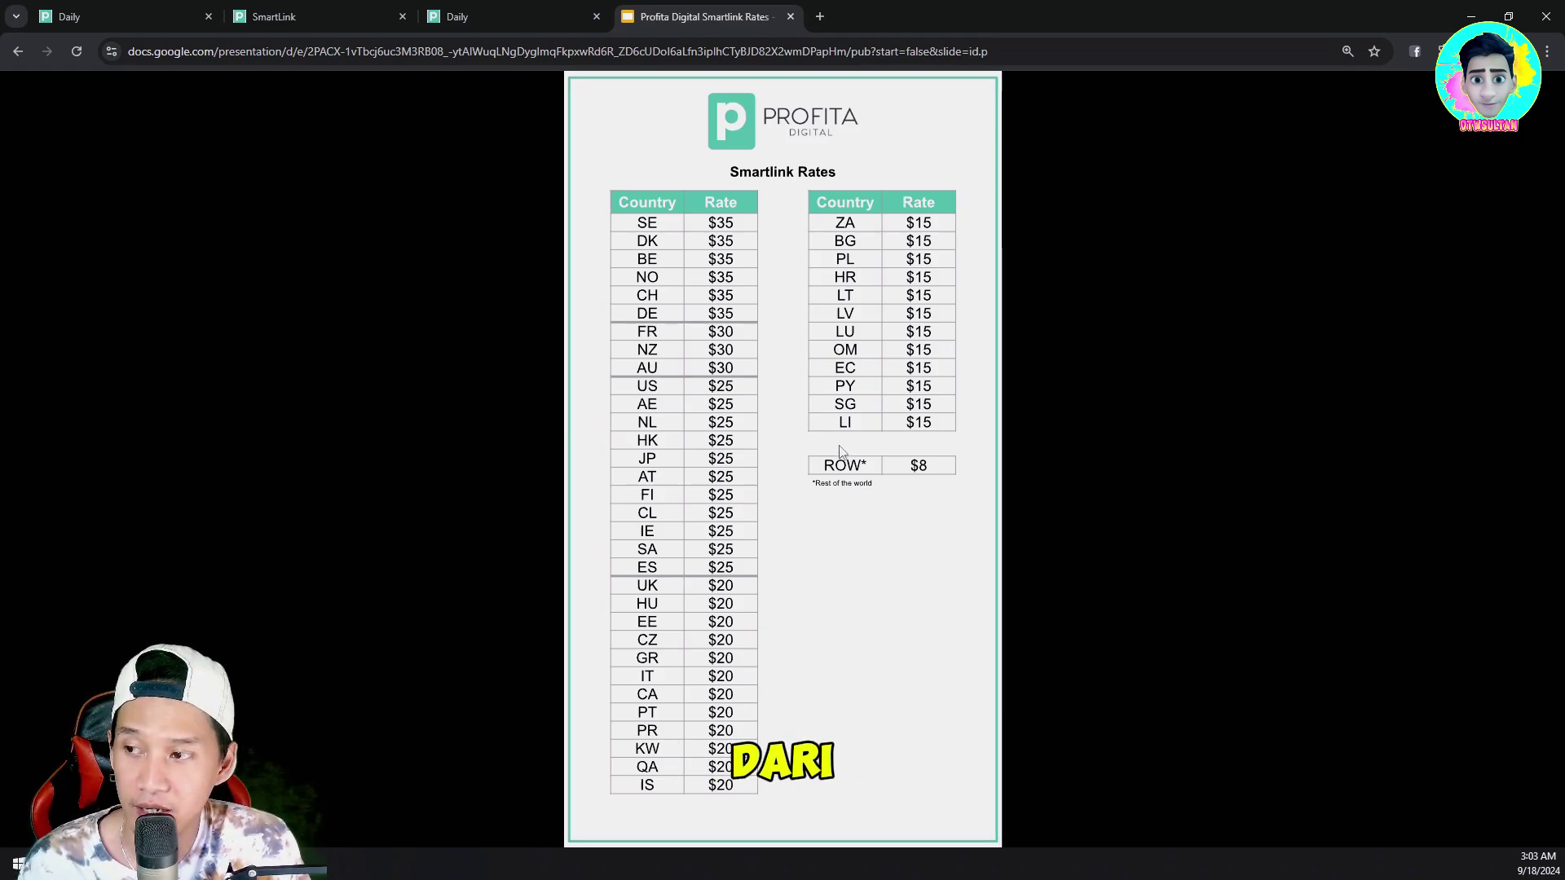
Step: Return to the affiliate statistics page and open the details of the 2024-08-31 invoice in Payments
left_click(504, 11)
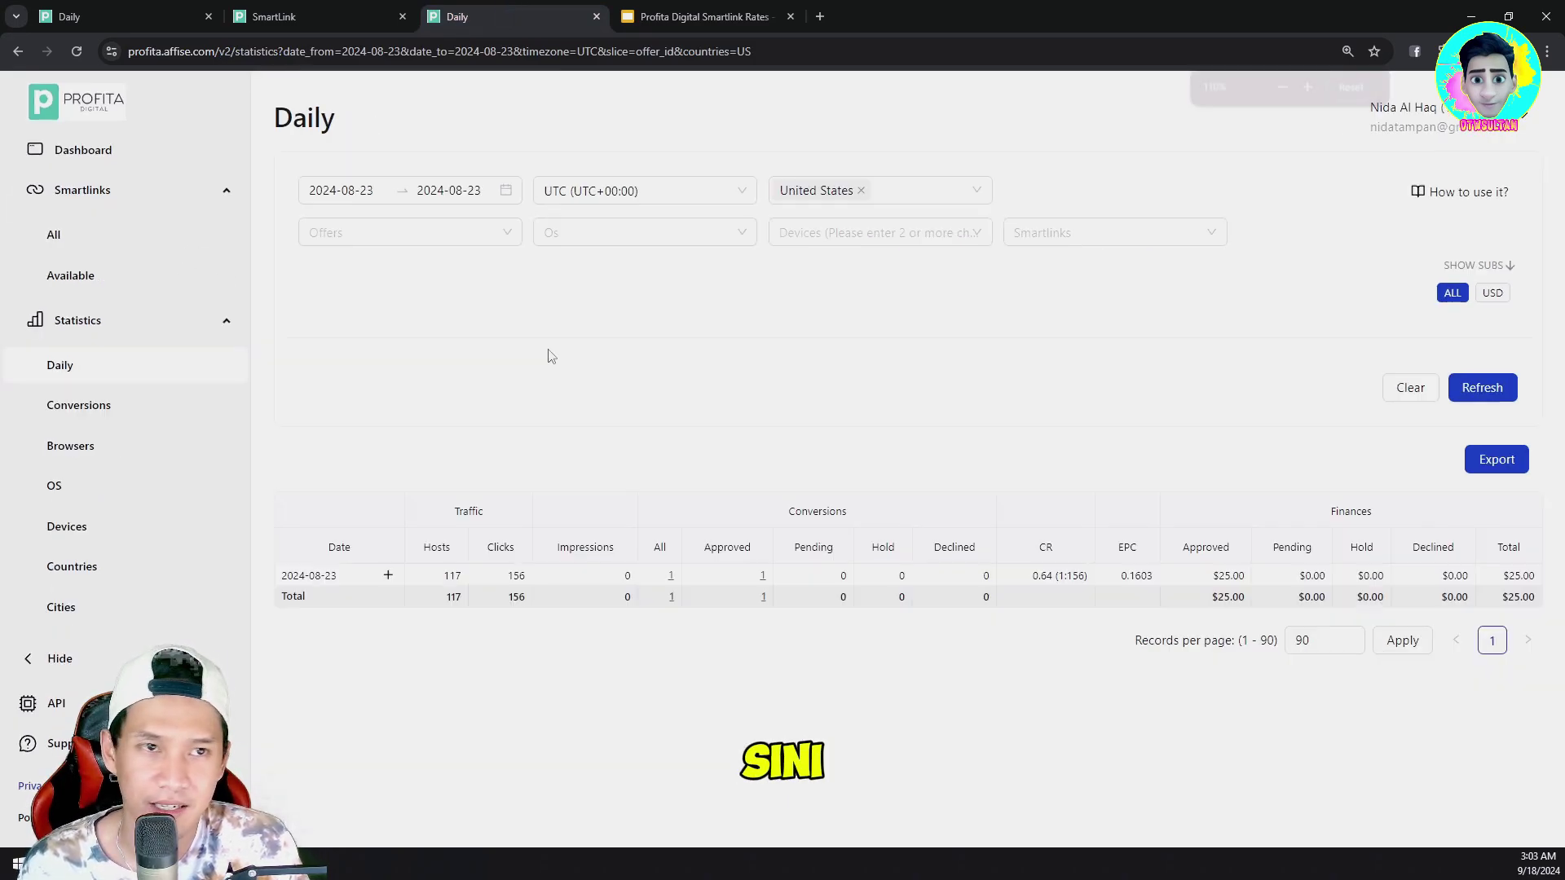
key("ctrl+minus")
key("ctrl+minus")
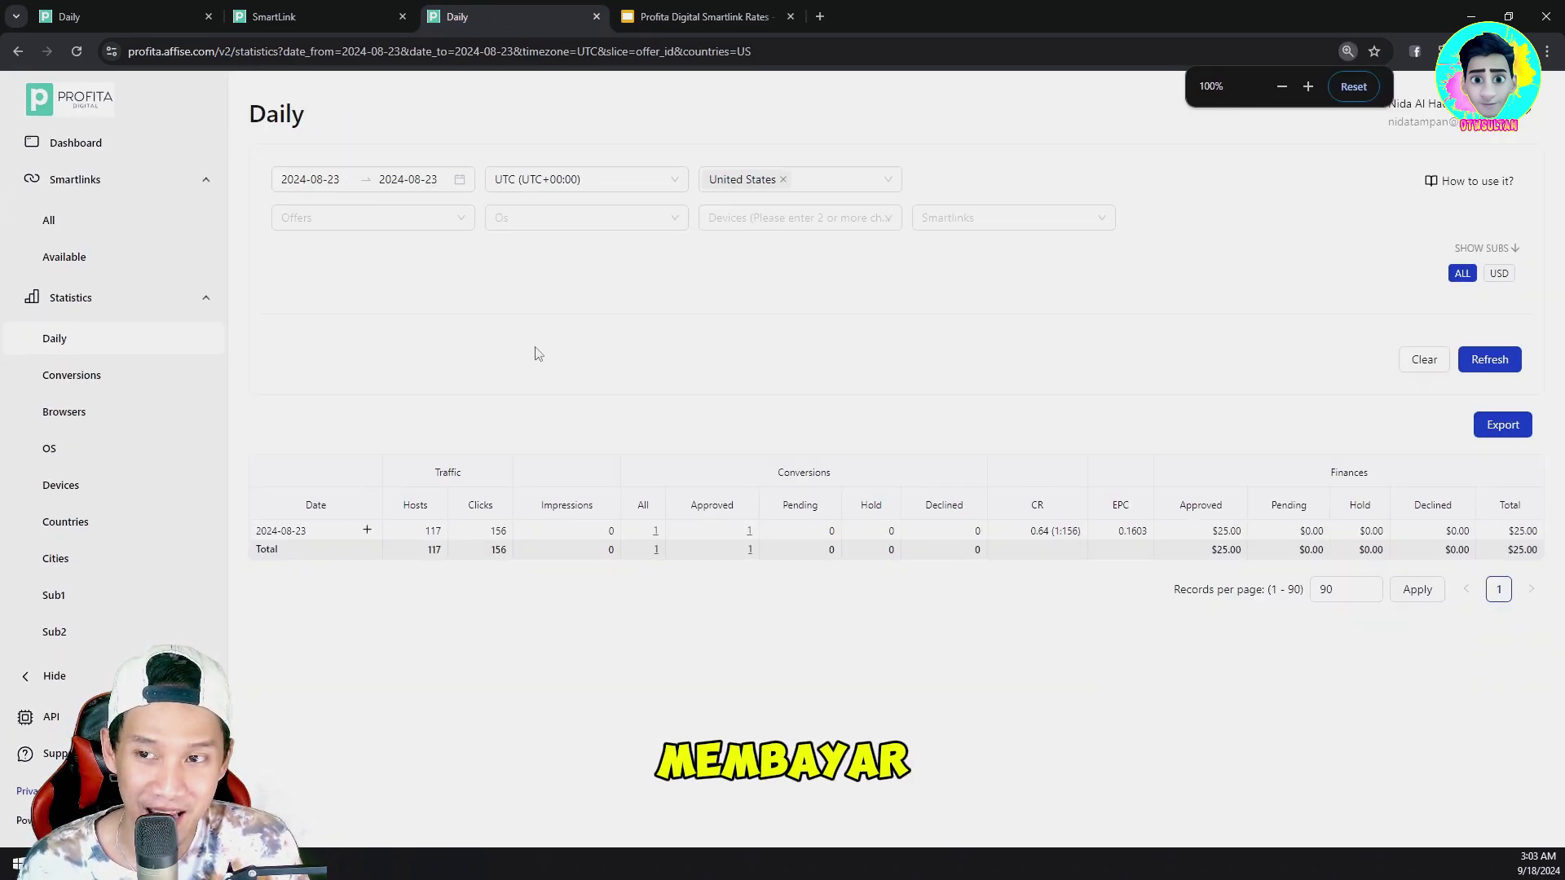
left_click(131, 303)
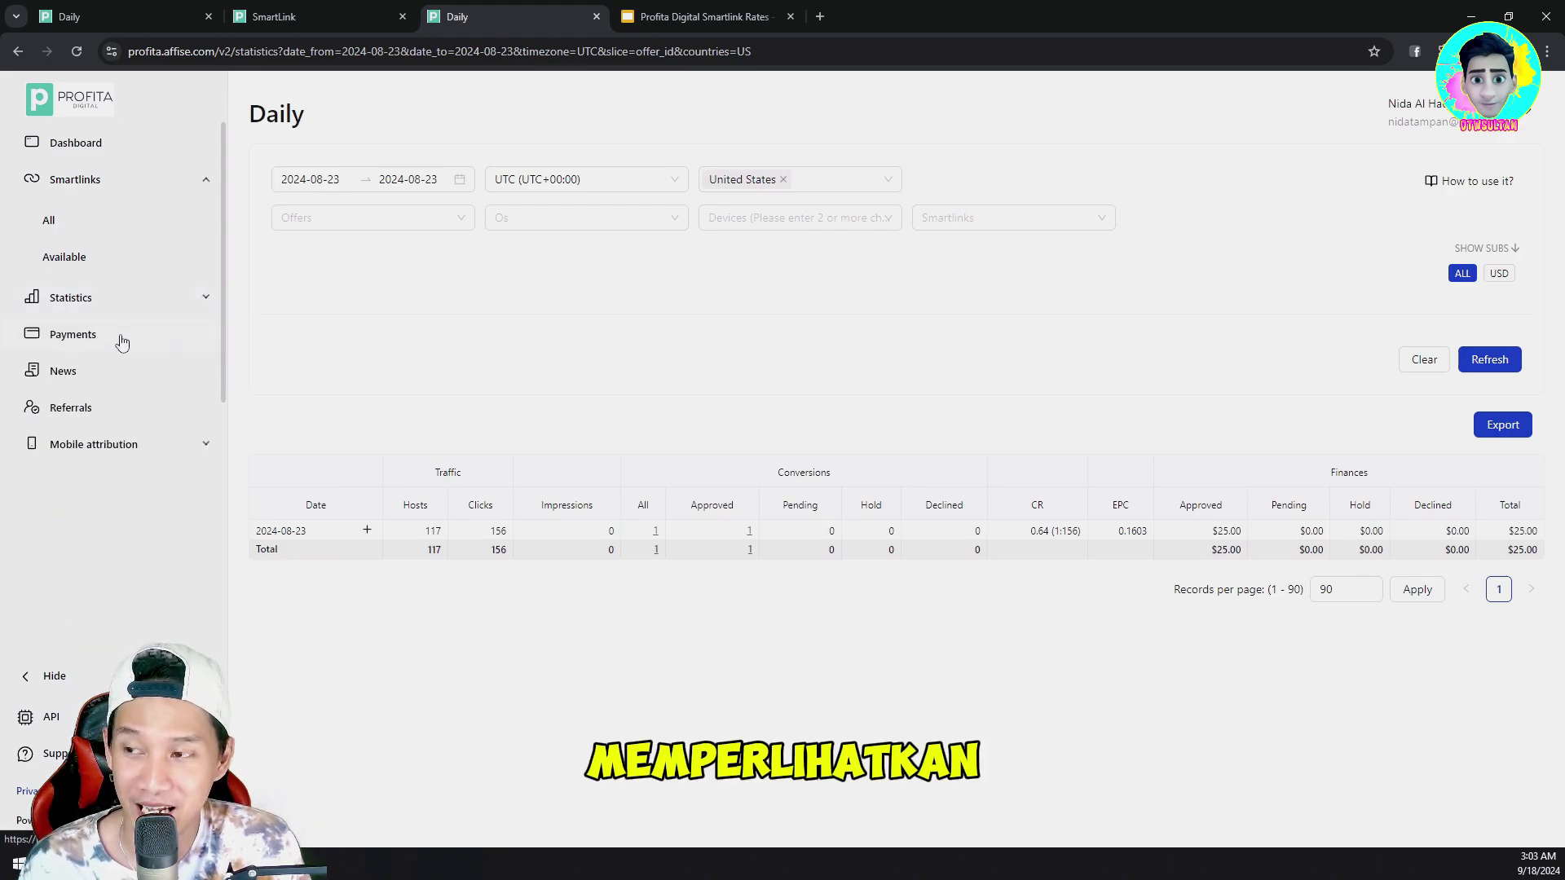
left_click(123, 340)
key("ctrl+plus")
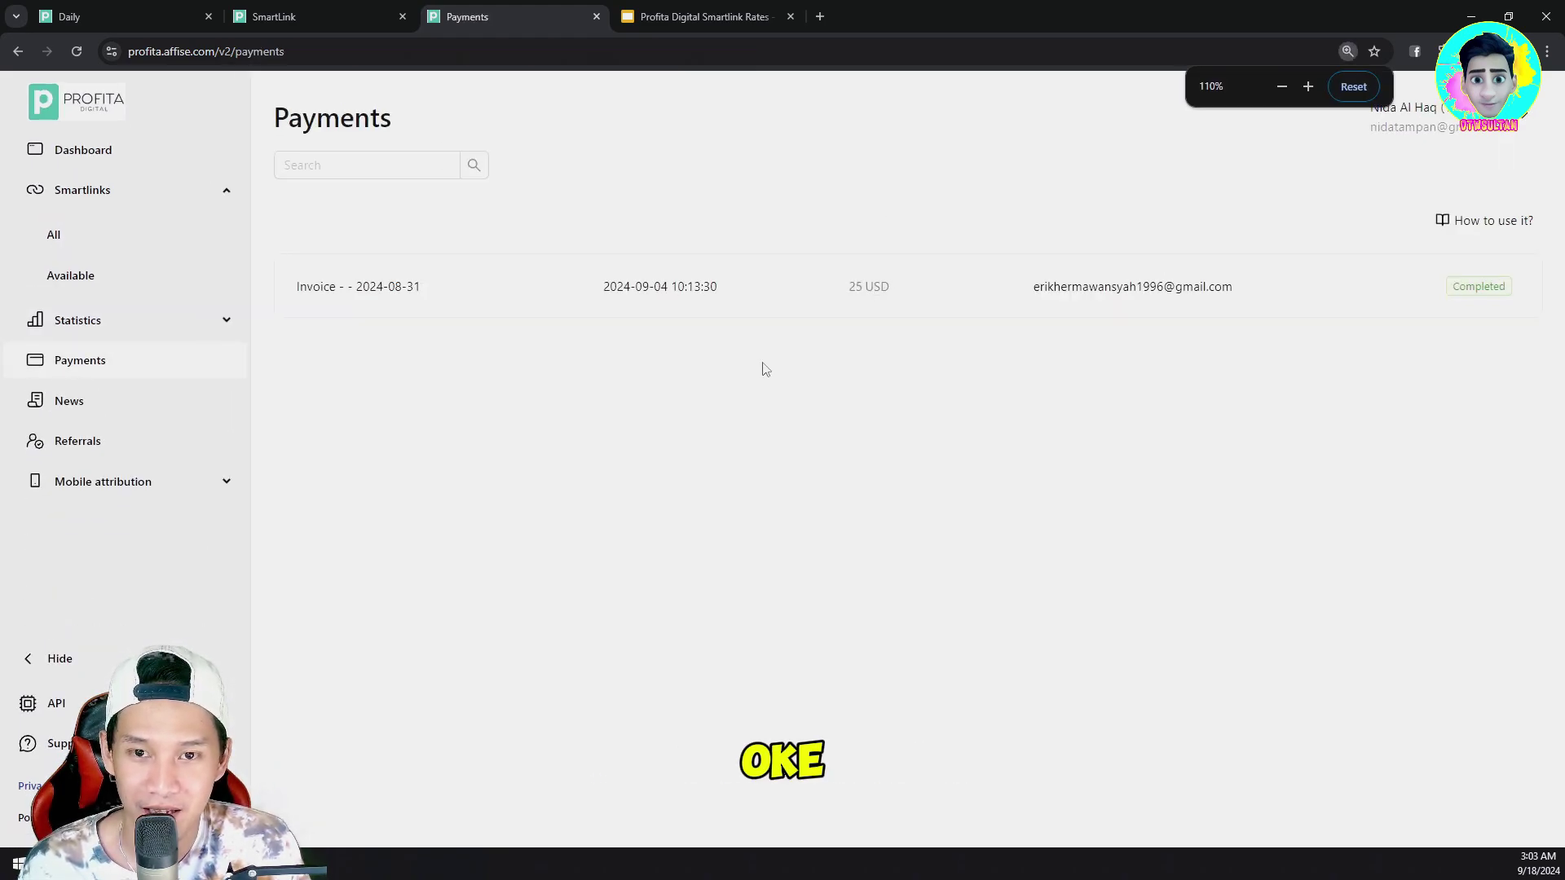
key("ctrl+plus")
key("ctrl+minus")
key("ctrl+plus")
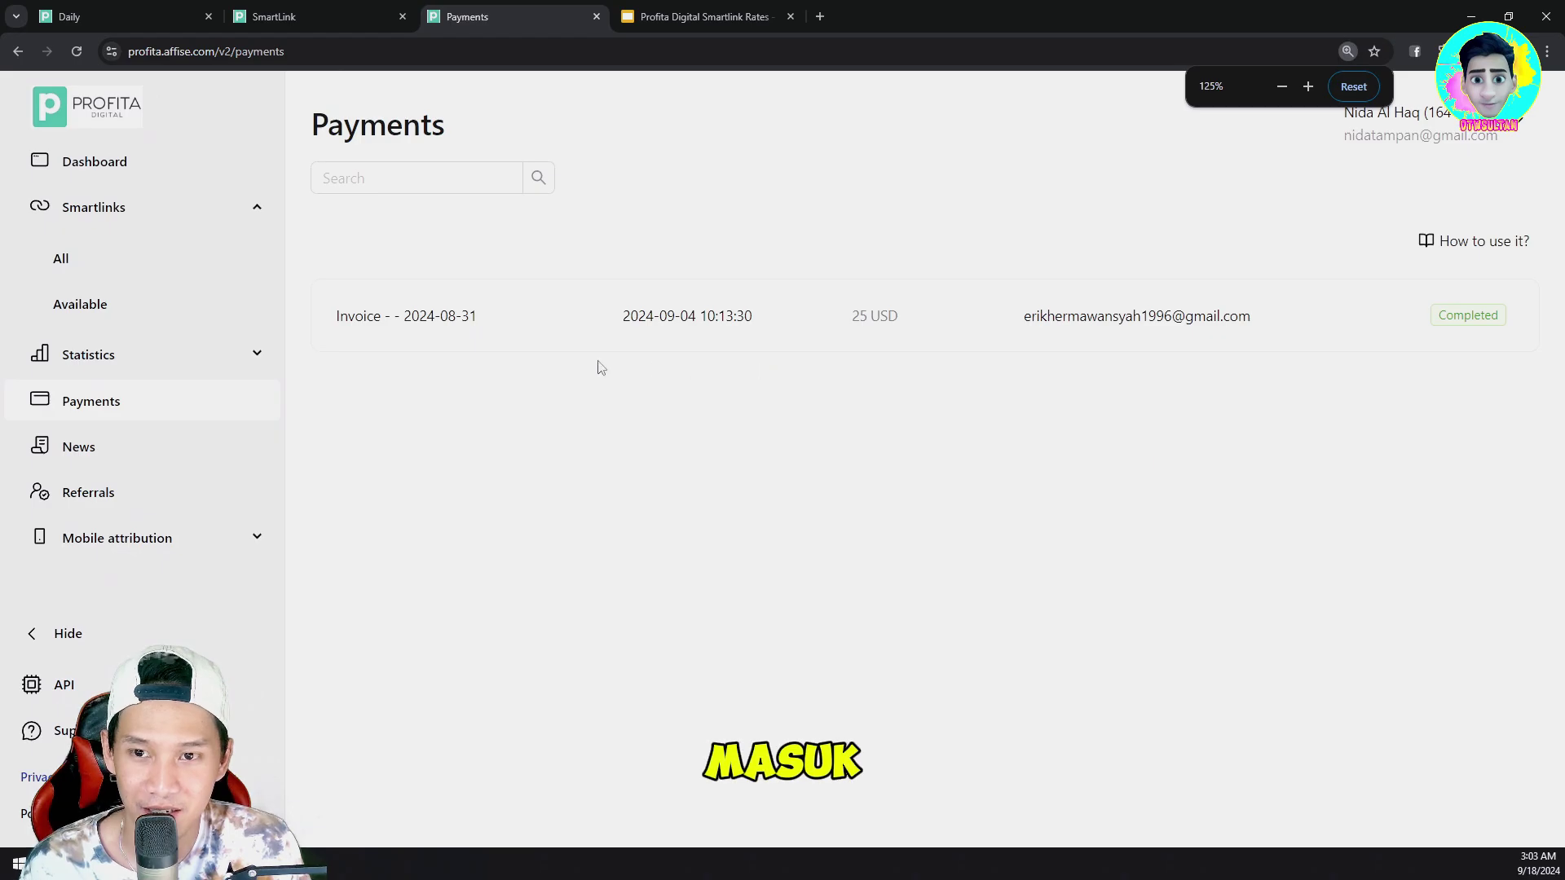
left_click(454, 318)
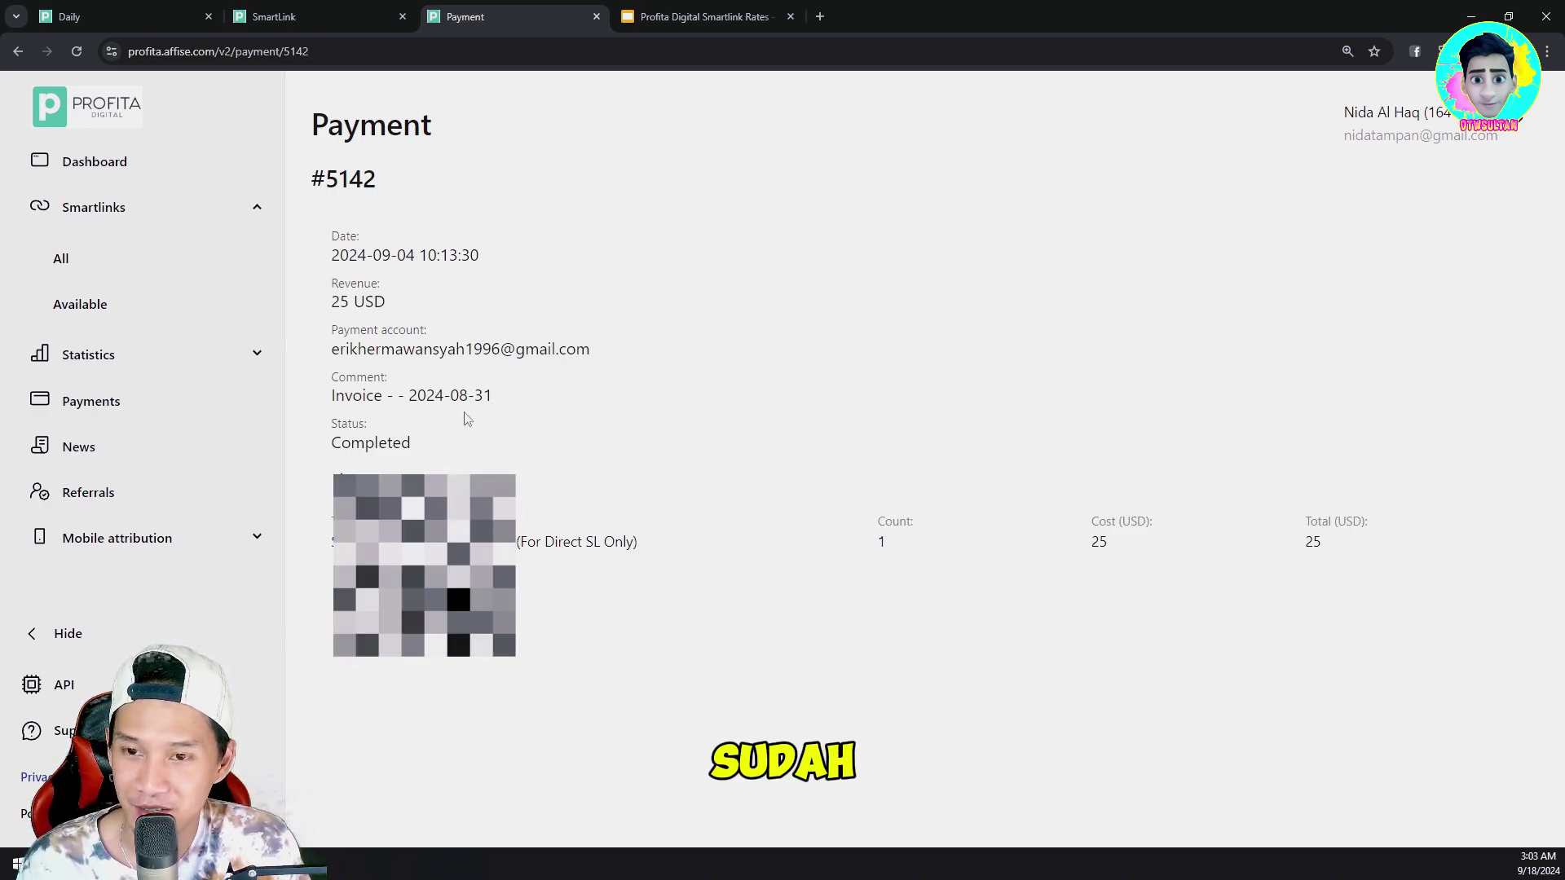
Step: Open the Daily statistics report from the payment details page
left_click(124, 213)
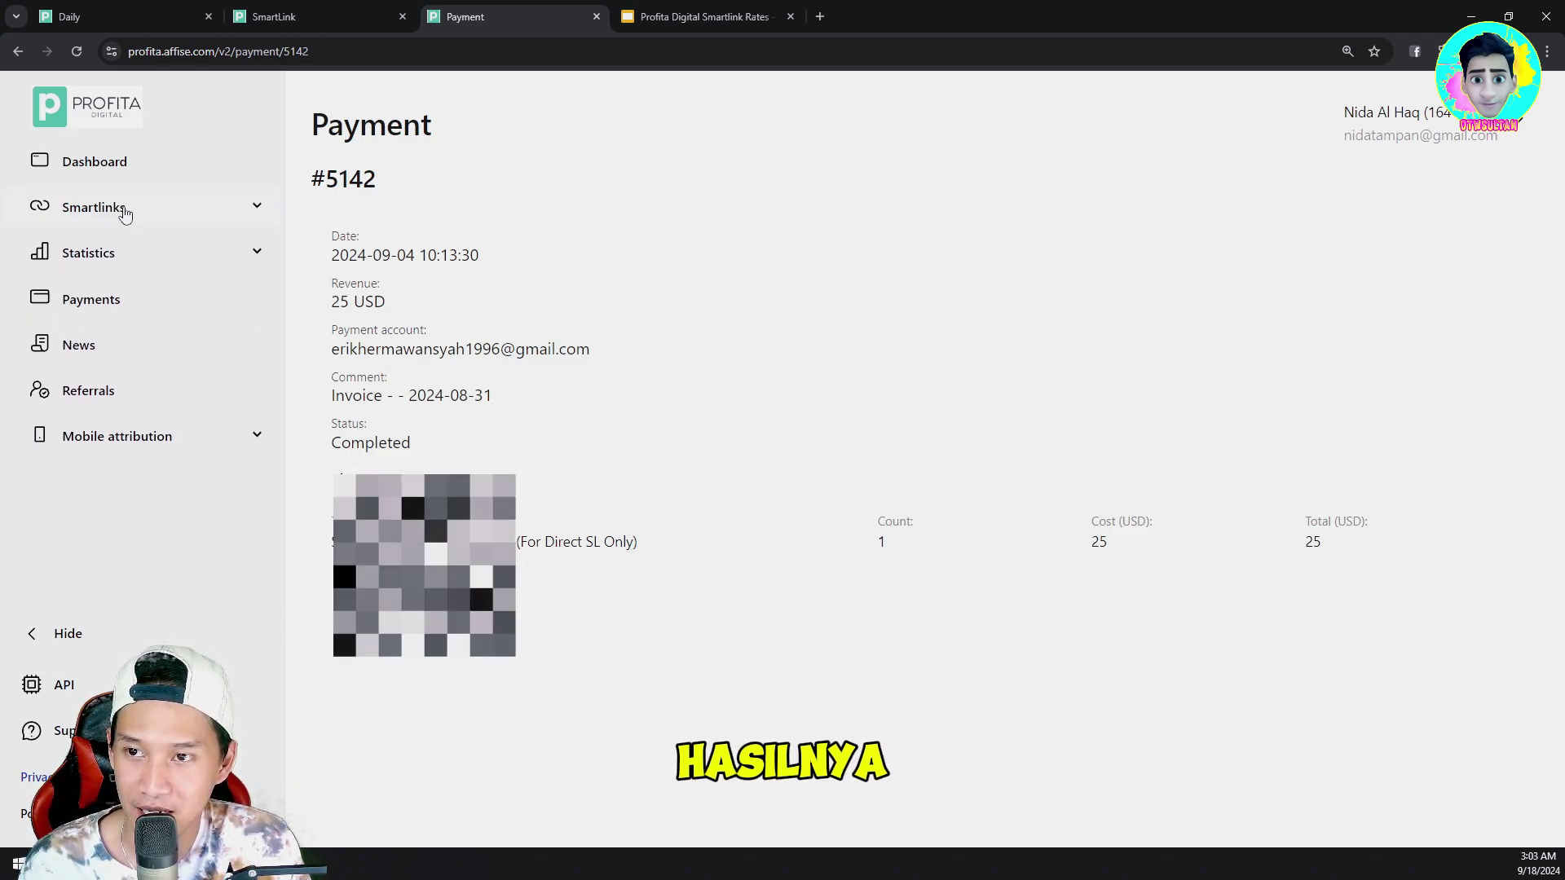
left_click(124, 214)
left_click(92, 358)
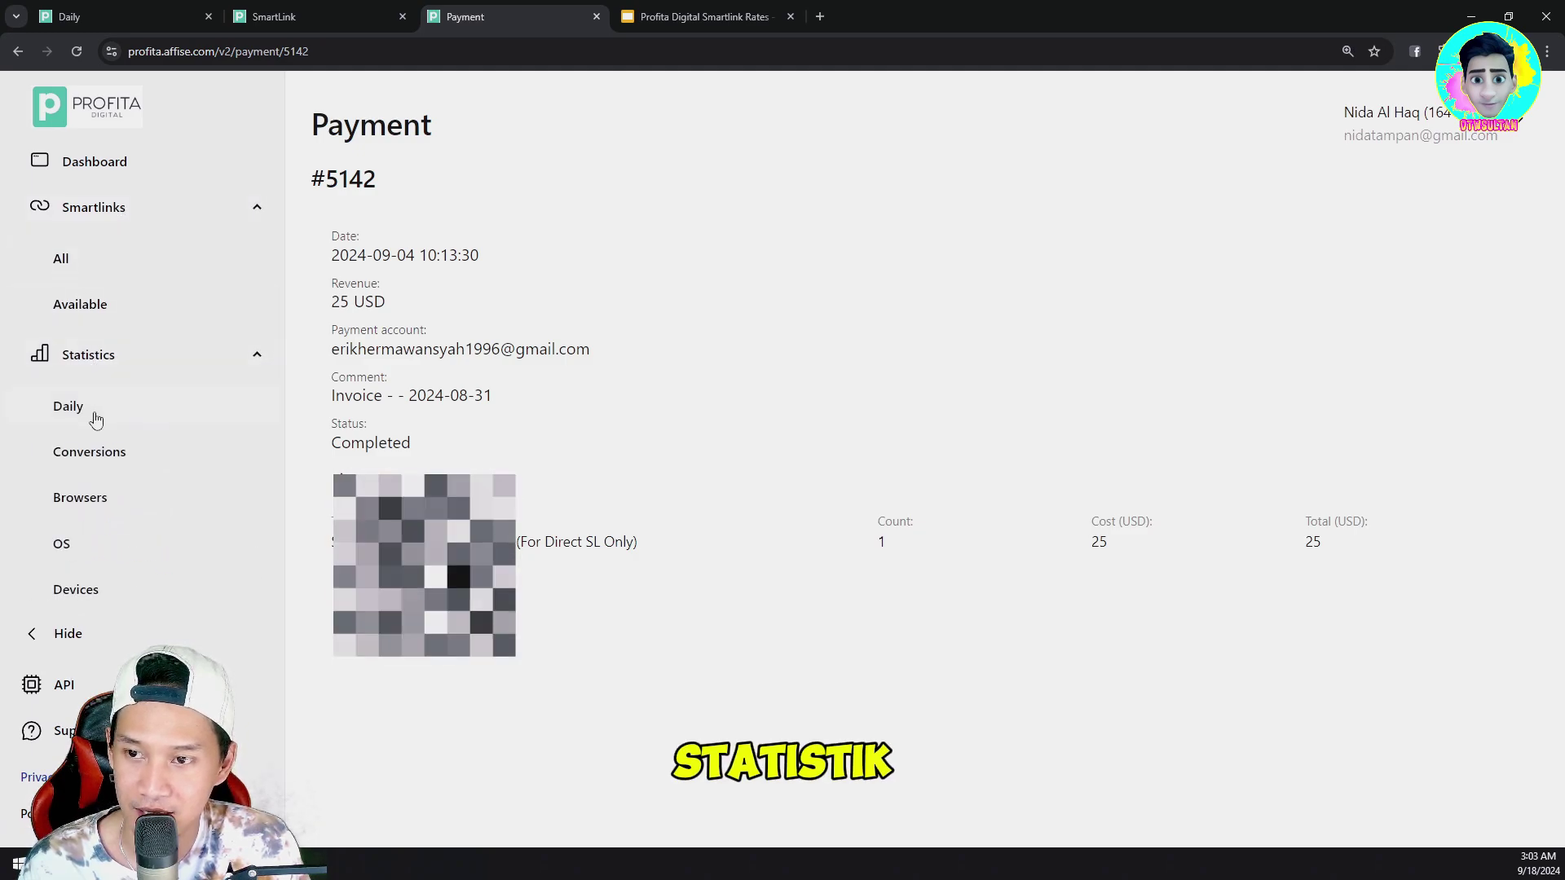
scroll(95, 506, "down", 2)
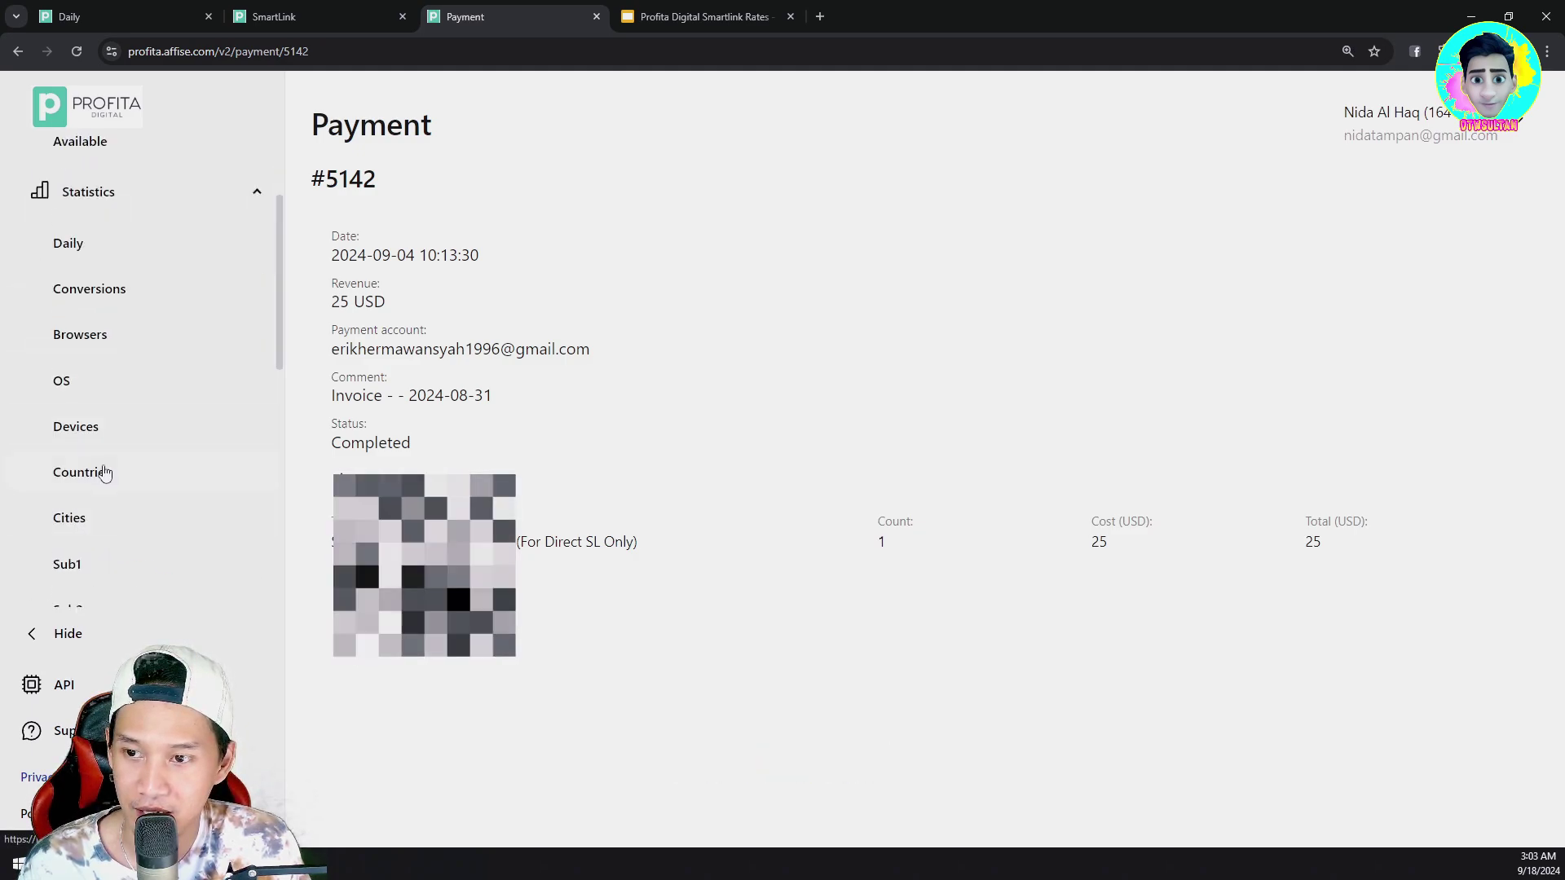
left_click(91, 252)
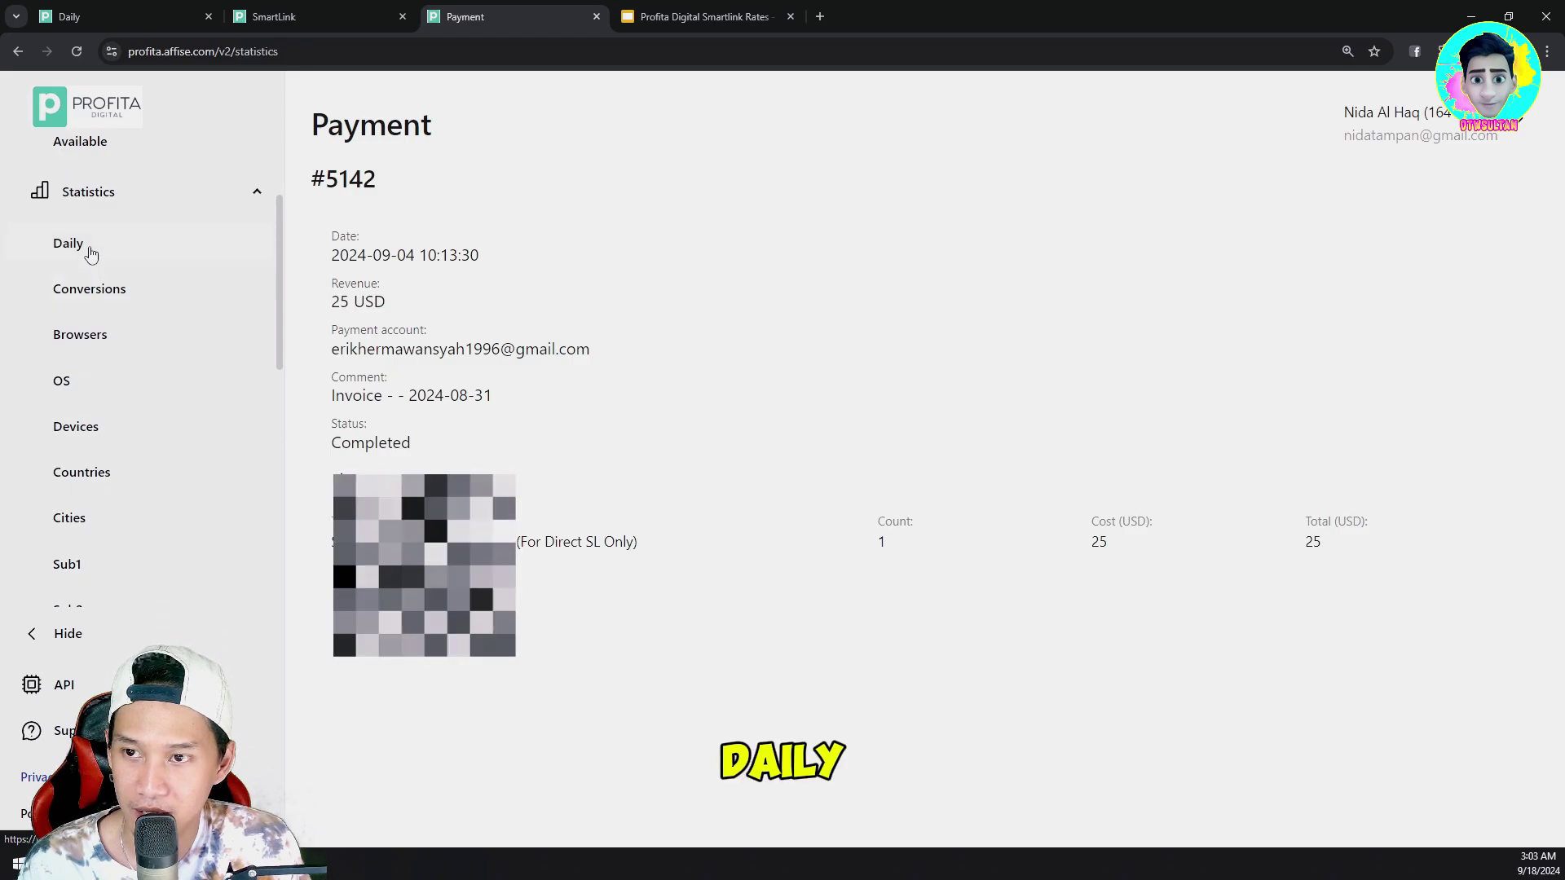
Step: Filter the Daily report to the single day 2024-08-23 and apply the date range
left_click(550, 212)
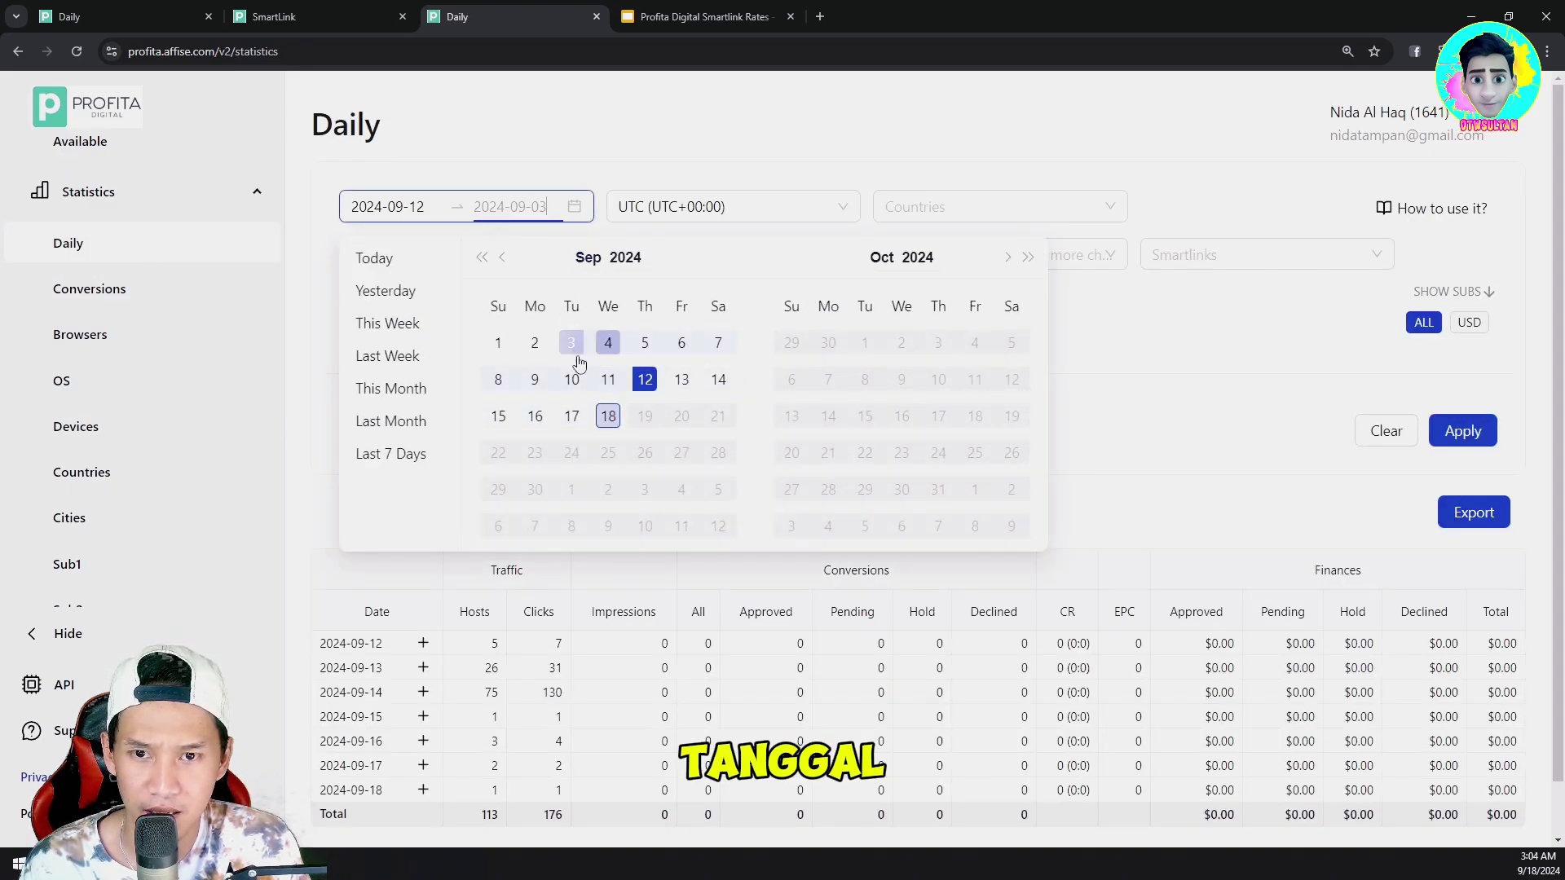
left_click(499, 259)
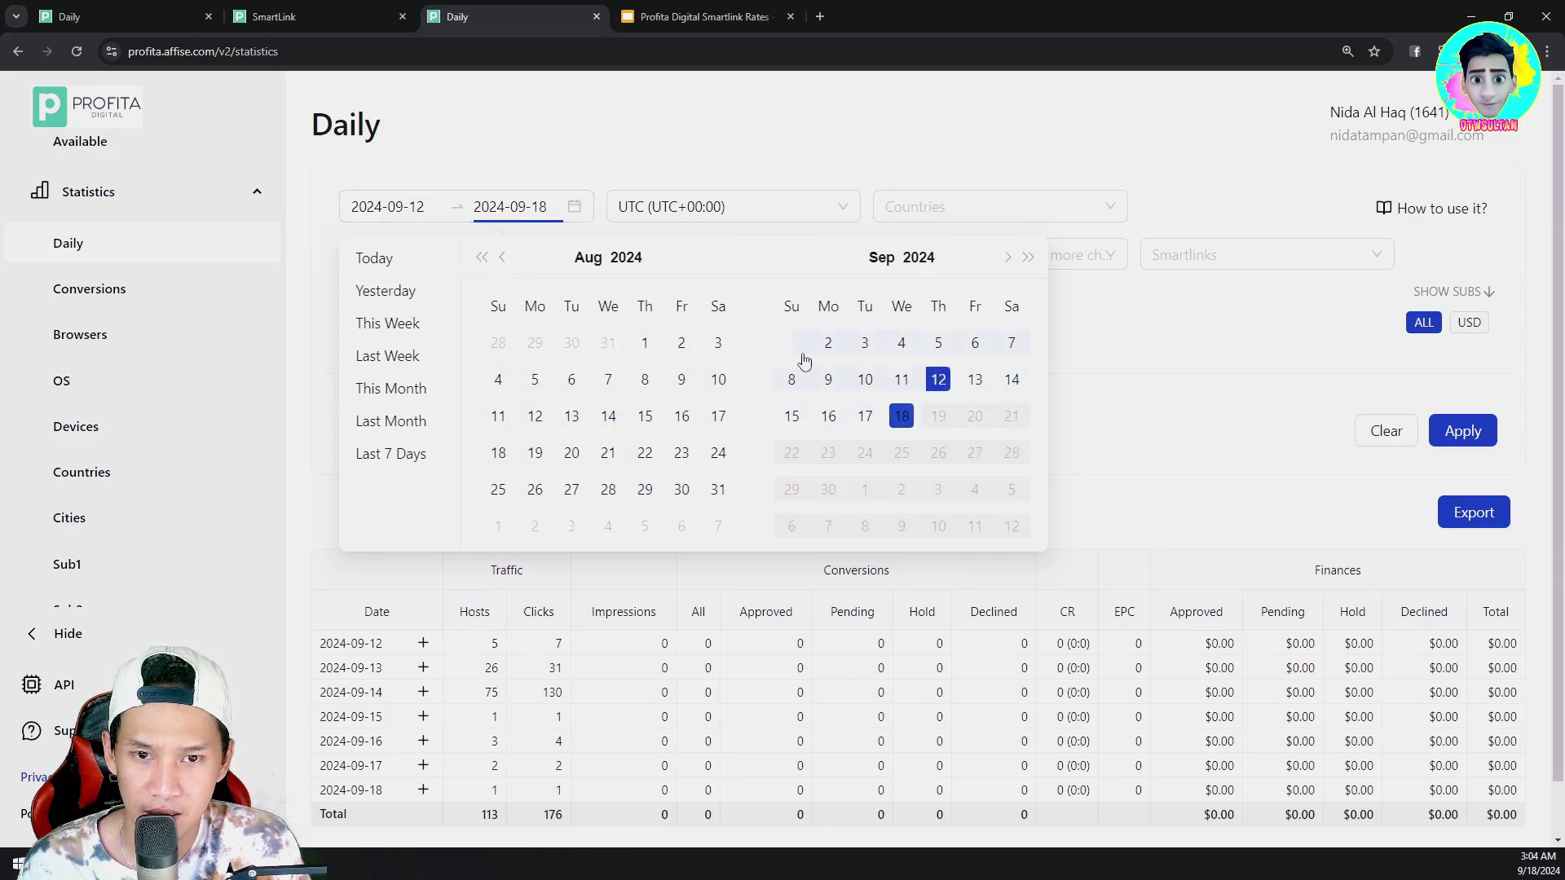
left_click(681, 453)
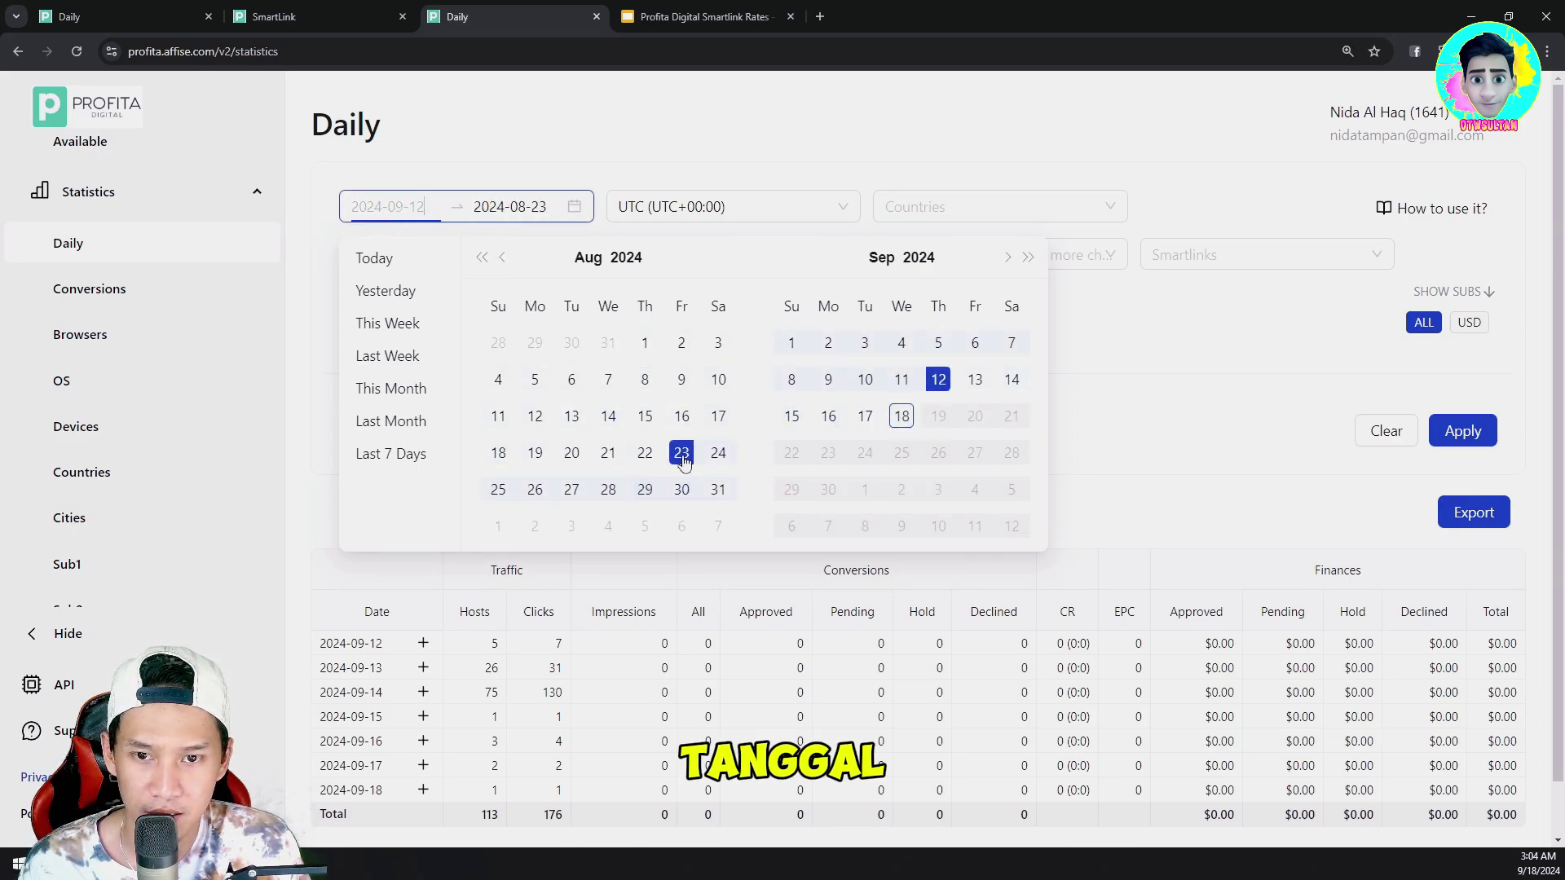
left_click(683, 457)
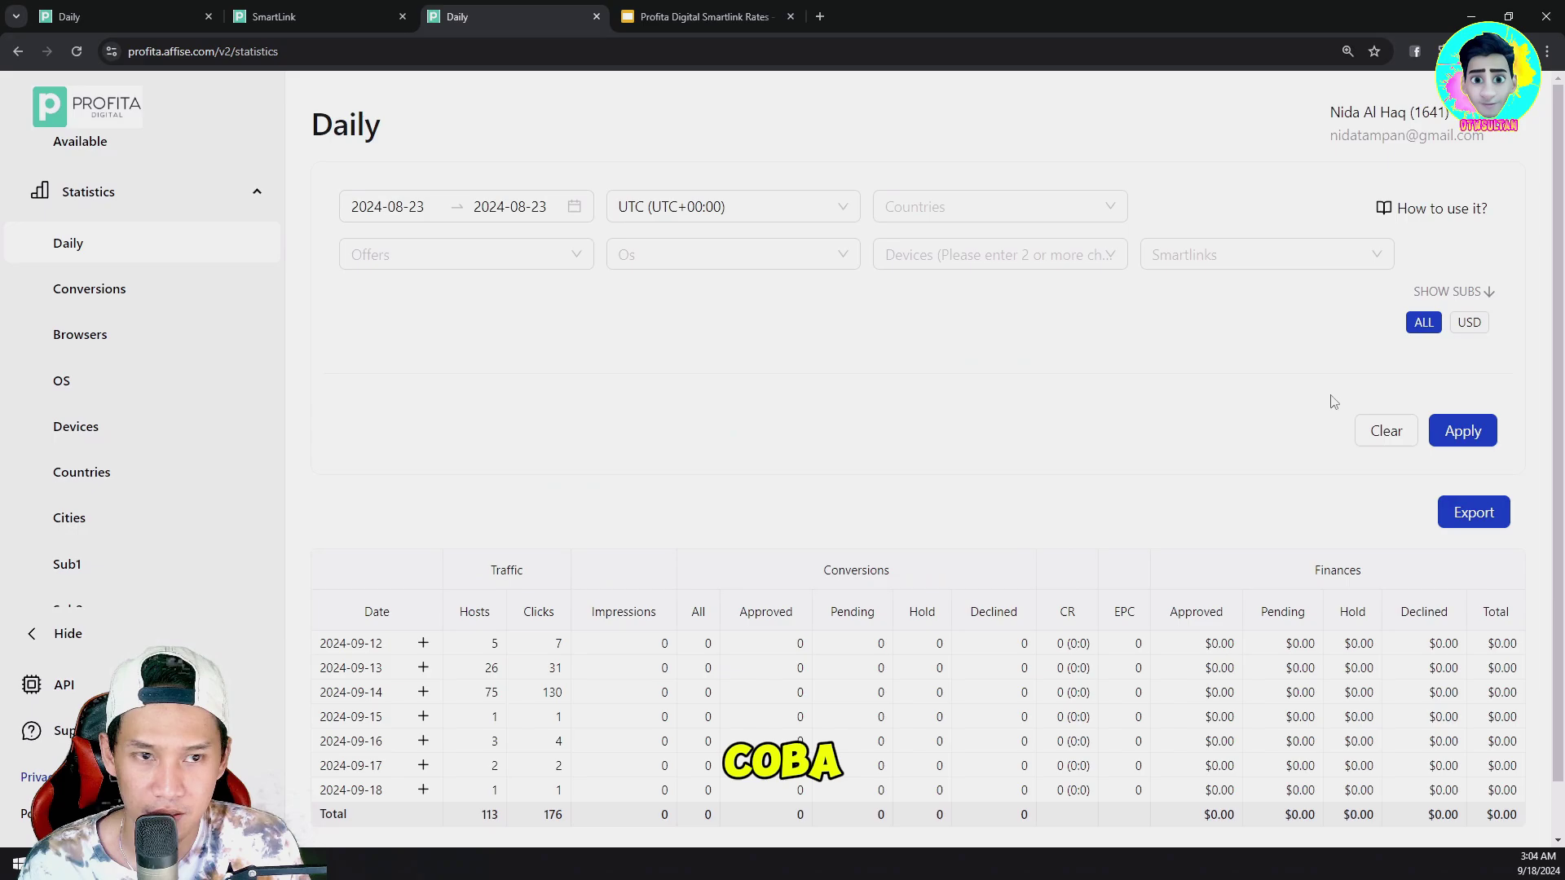
left_click(1464, 430)
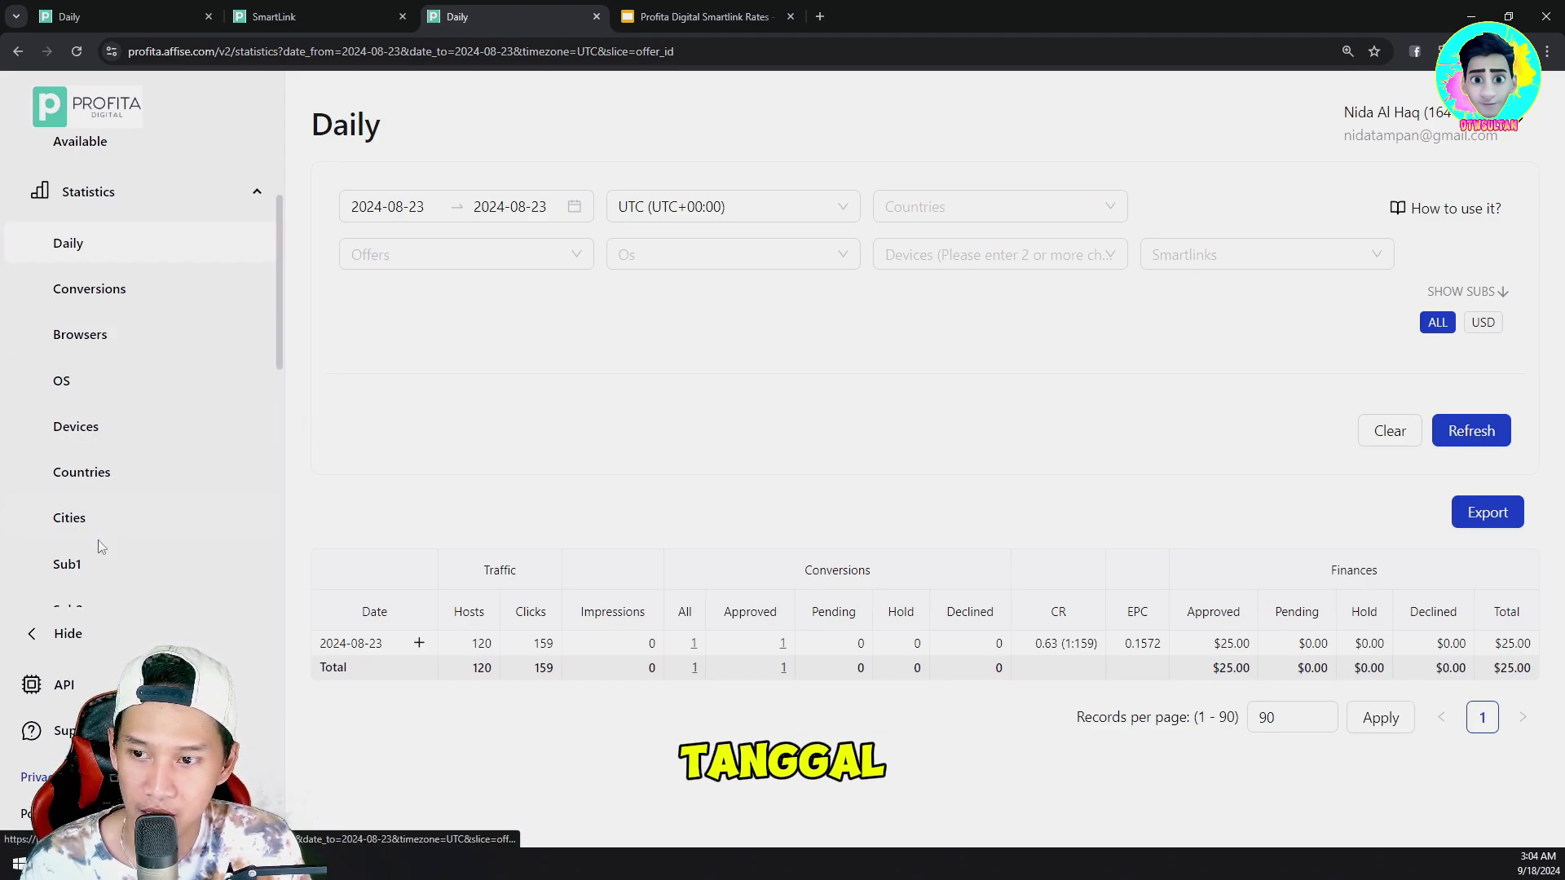
Step: Open the Conversions report briefly, and view the 2024-08-31 invoice's payment details again
left_click(90, 294)
scroll(81, 595, "down", 7)
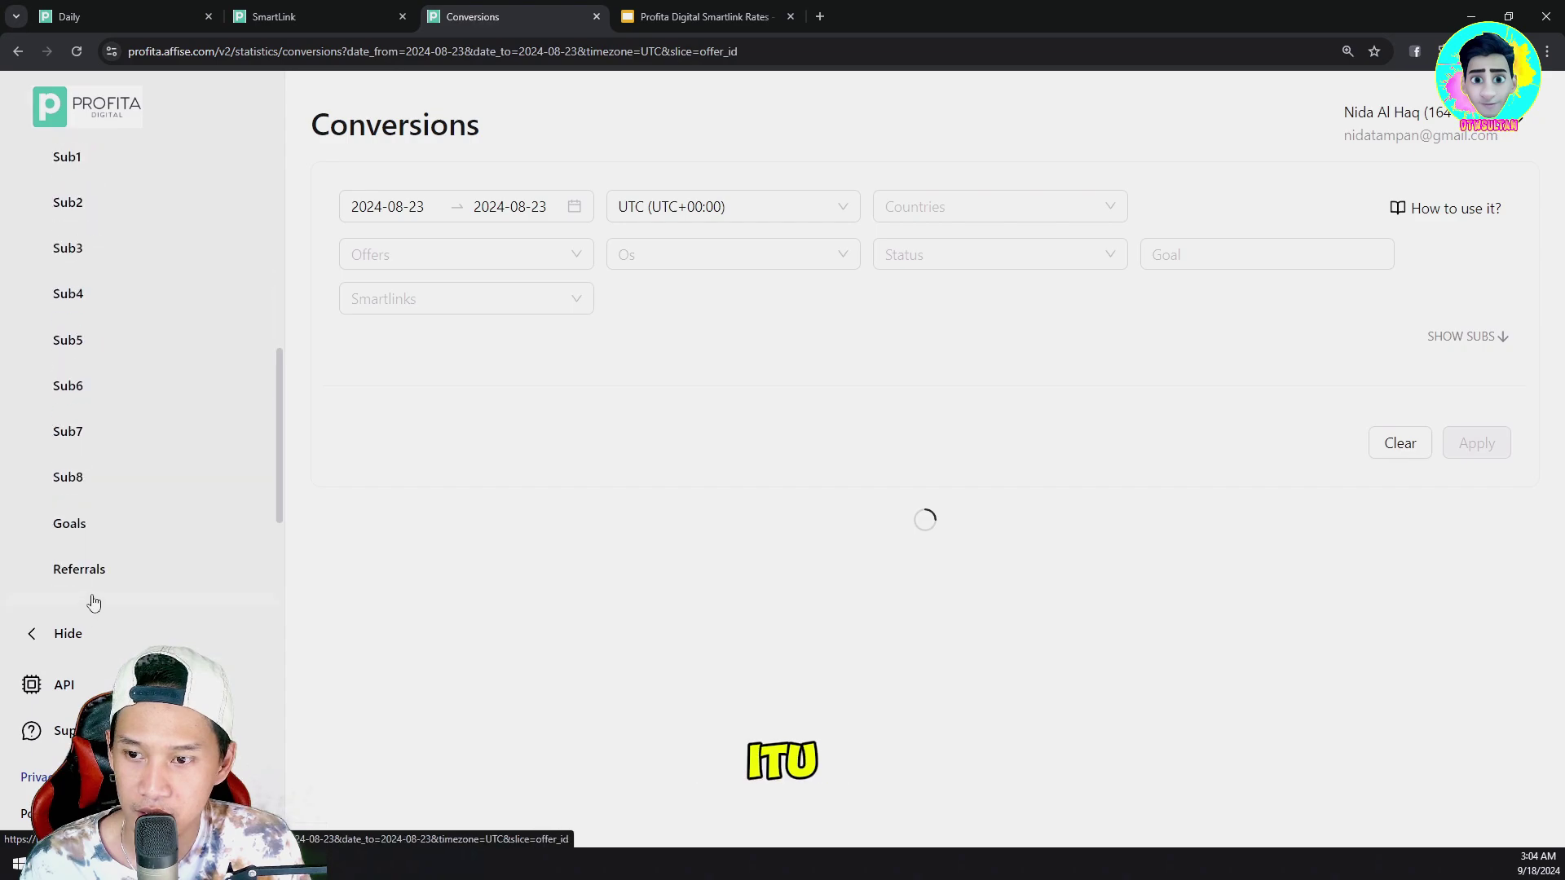
left_click(100, 514)
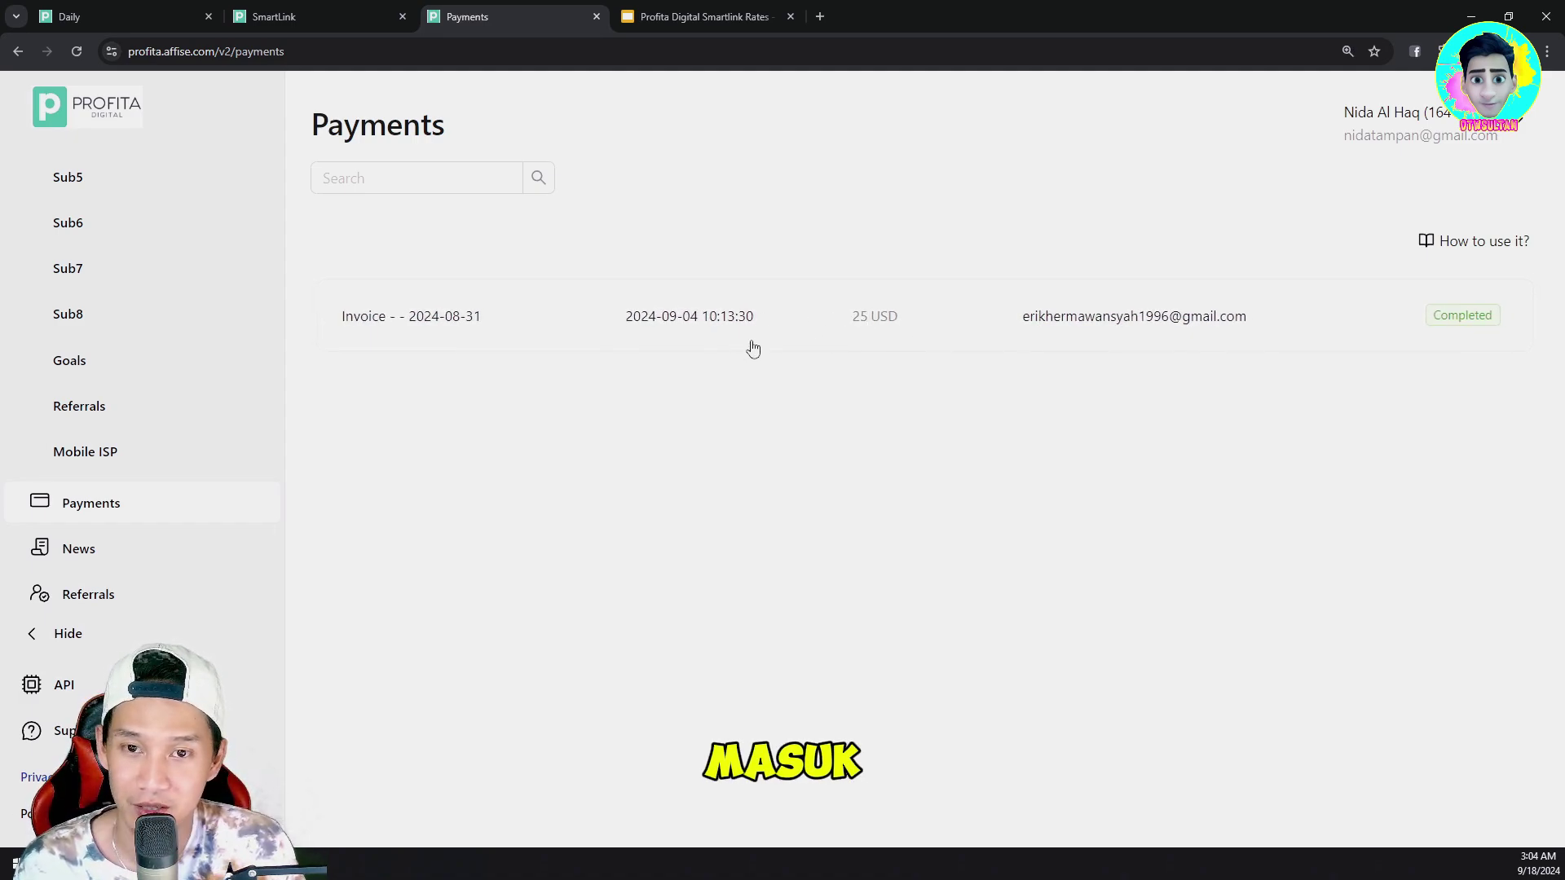
left_click(778, 335)
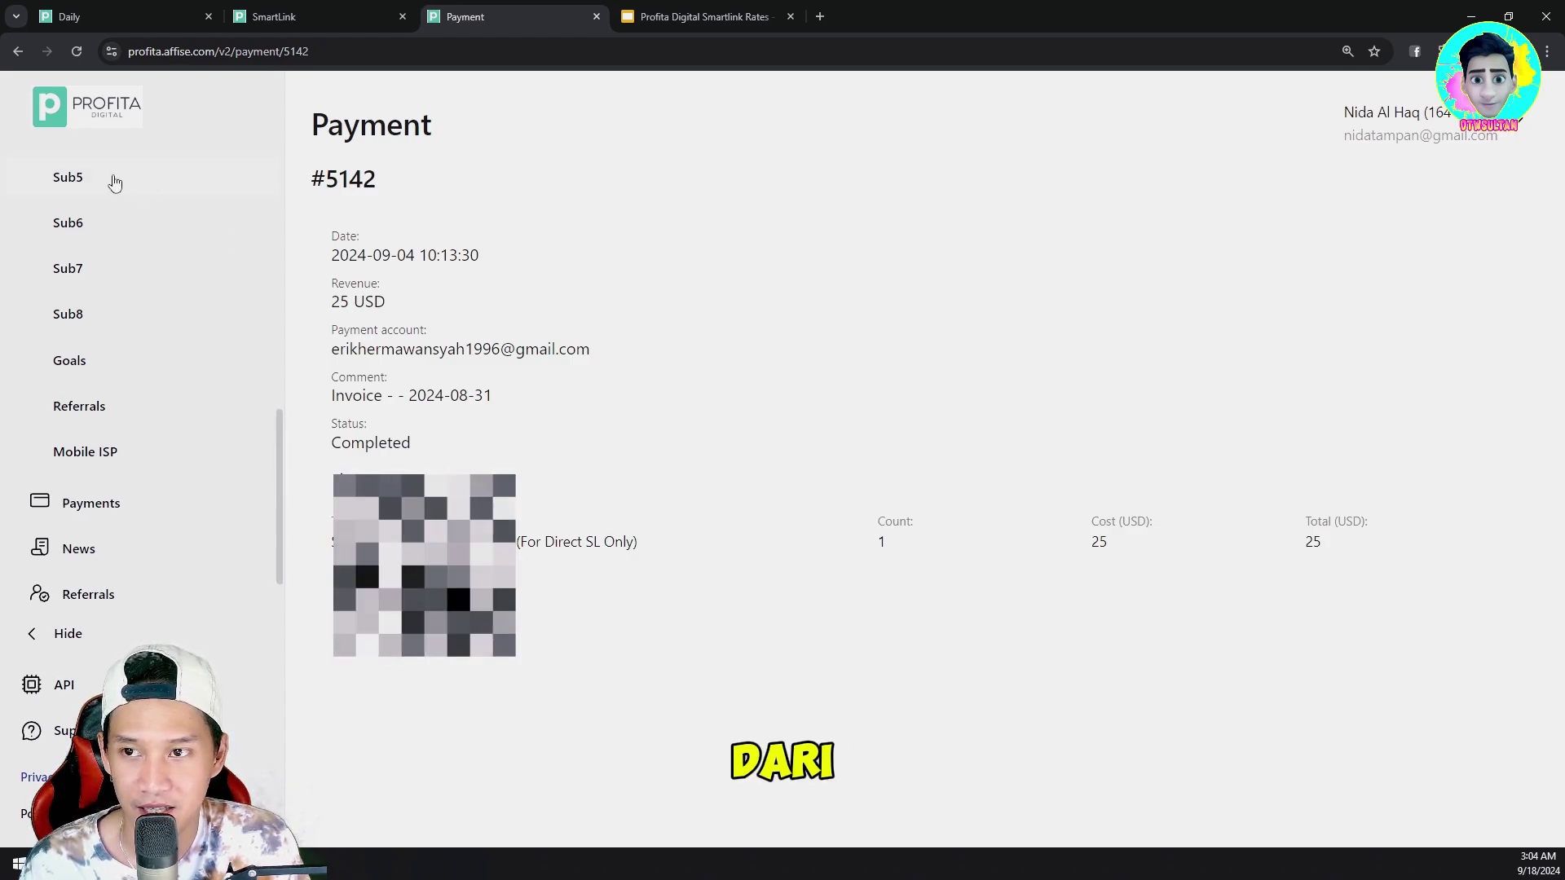
Step: Open the Dashboard and collapse the Smartlinks and Statistics groups in the navigation
scroll(114, 184, "up", 10)
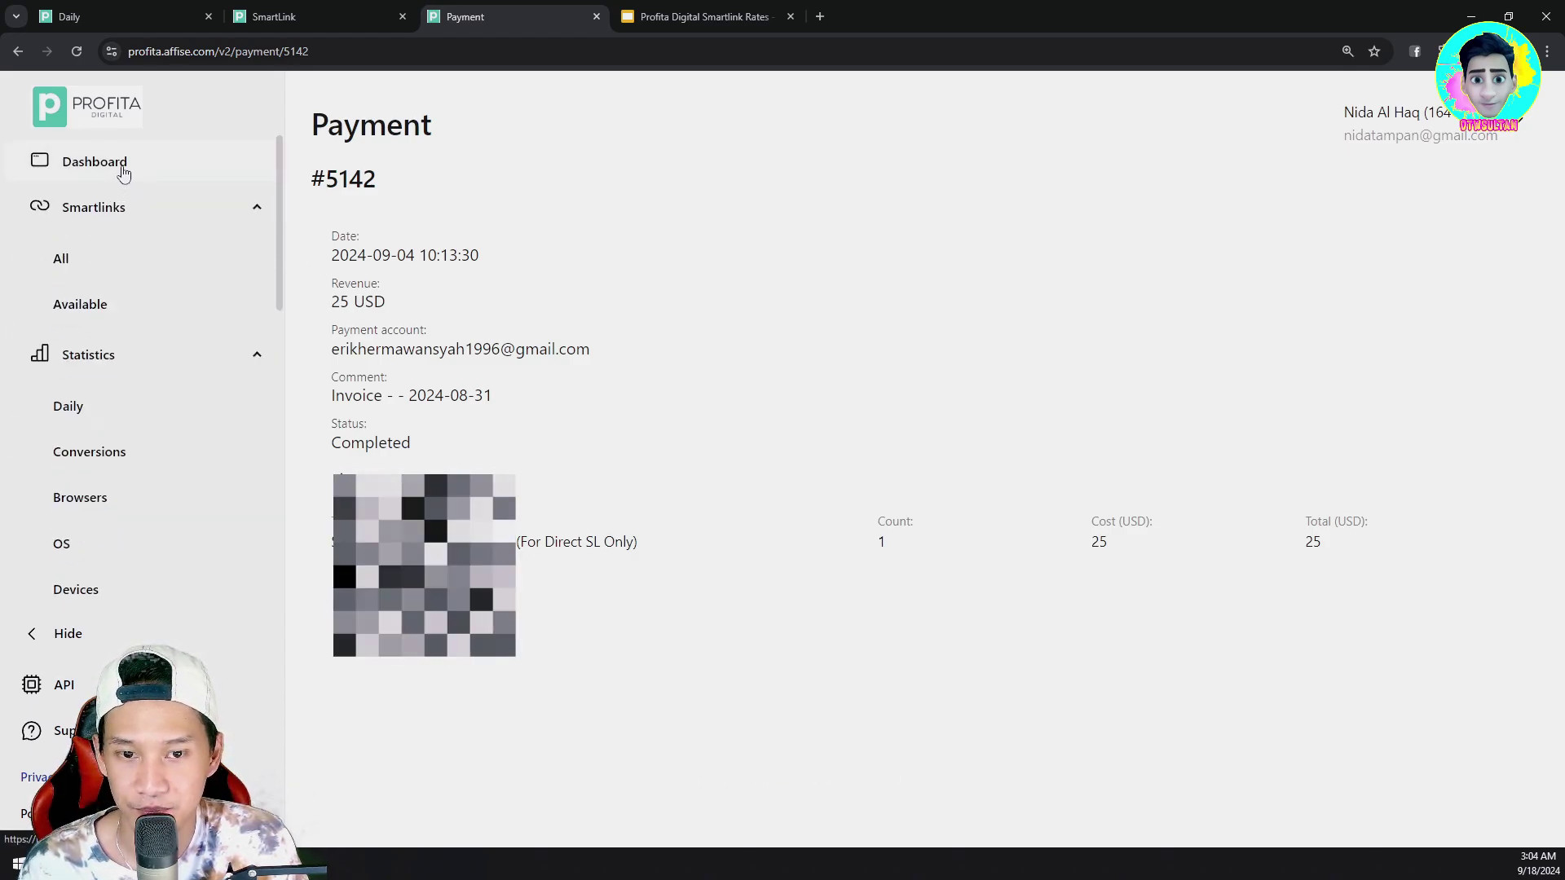
left_click(122, 166)
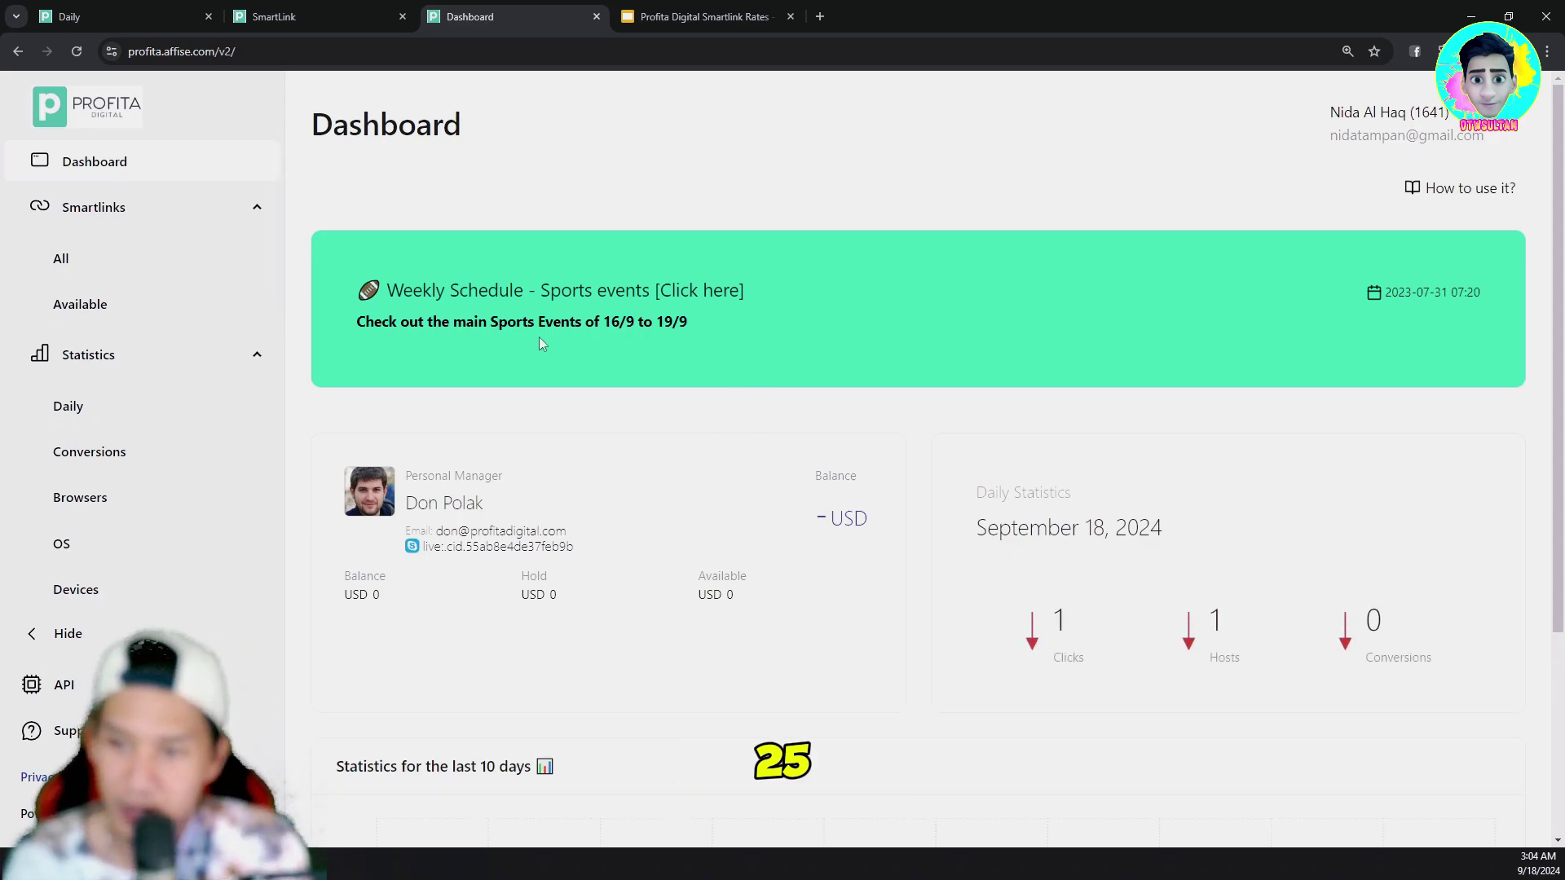
left_click(207, 220)
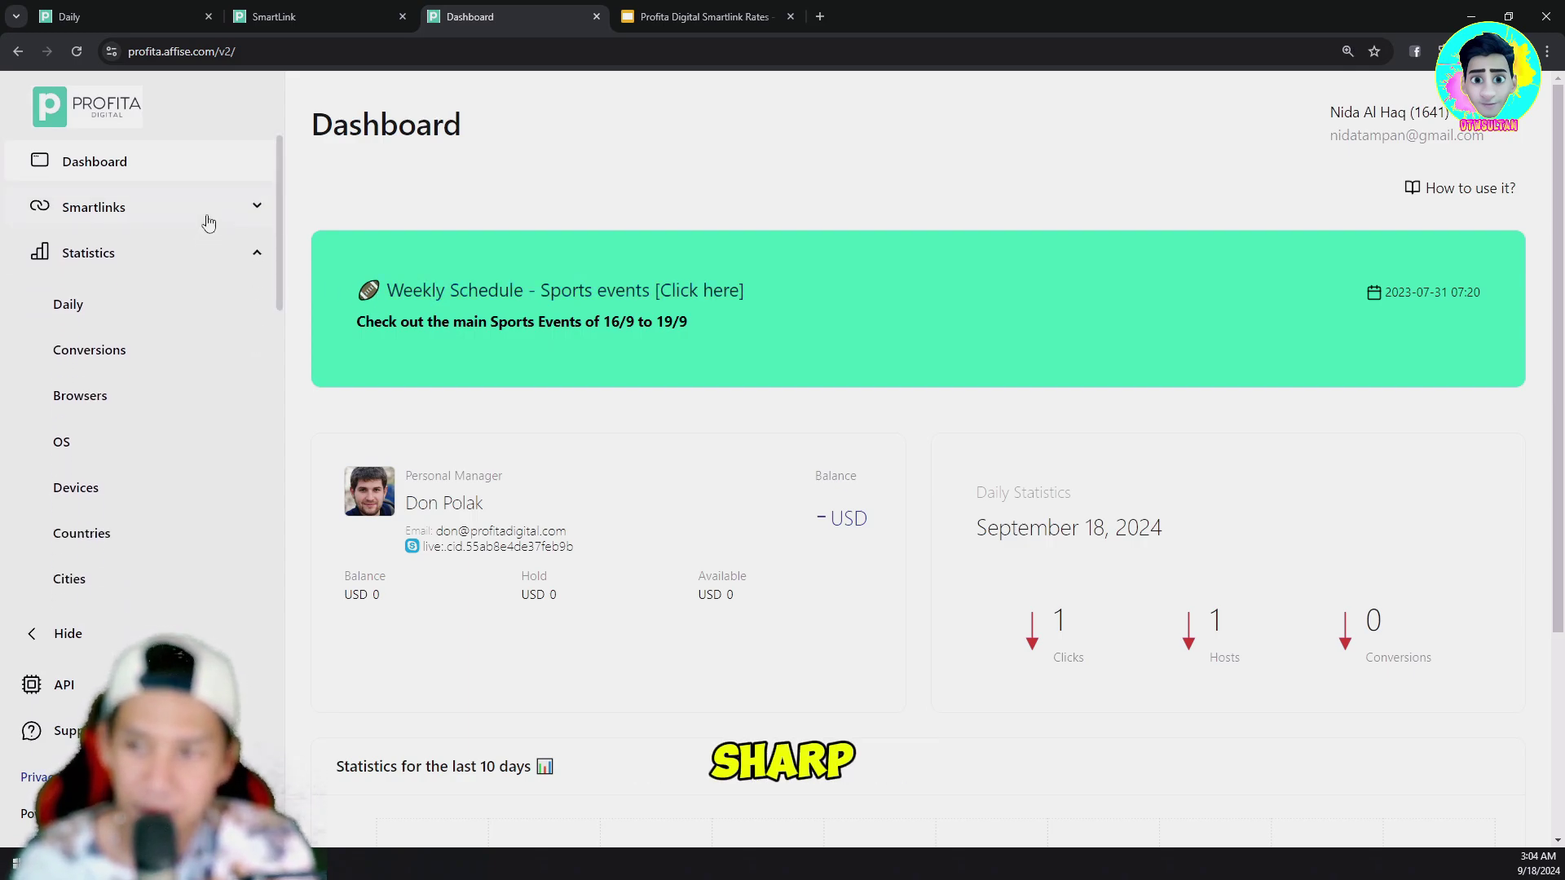
left_click(212, 269)
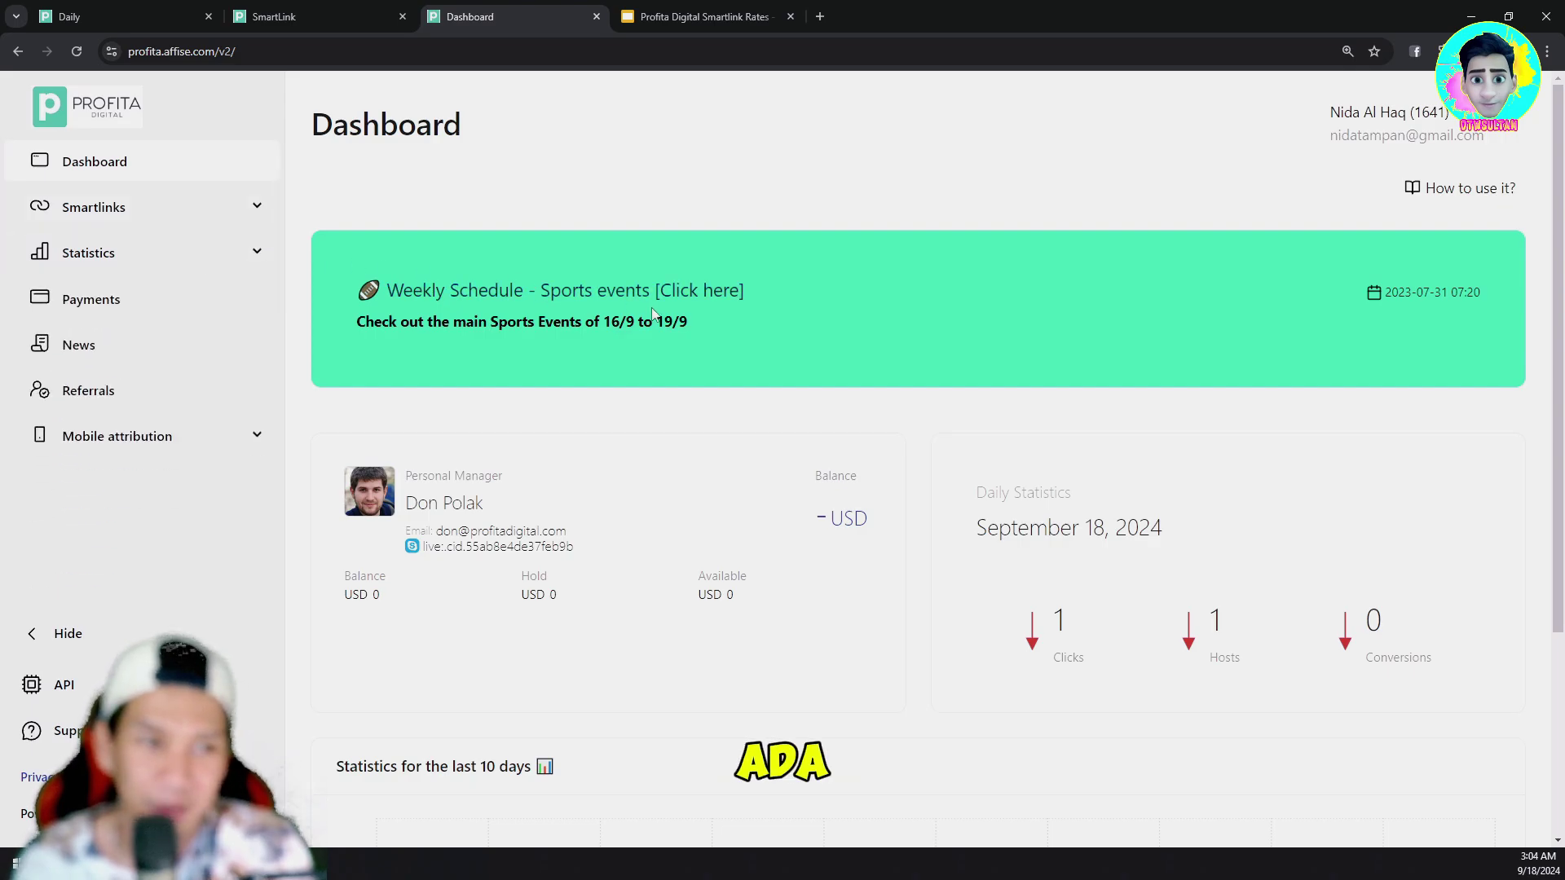
Step: Reduce the Dashboard's page zoom to the browser's default level
key("ctrl+minus")
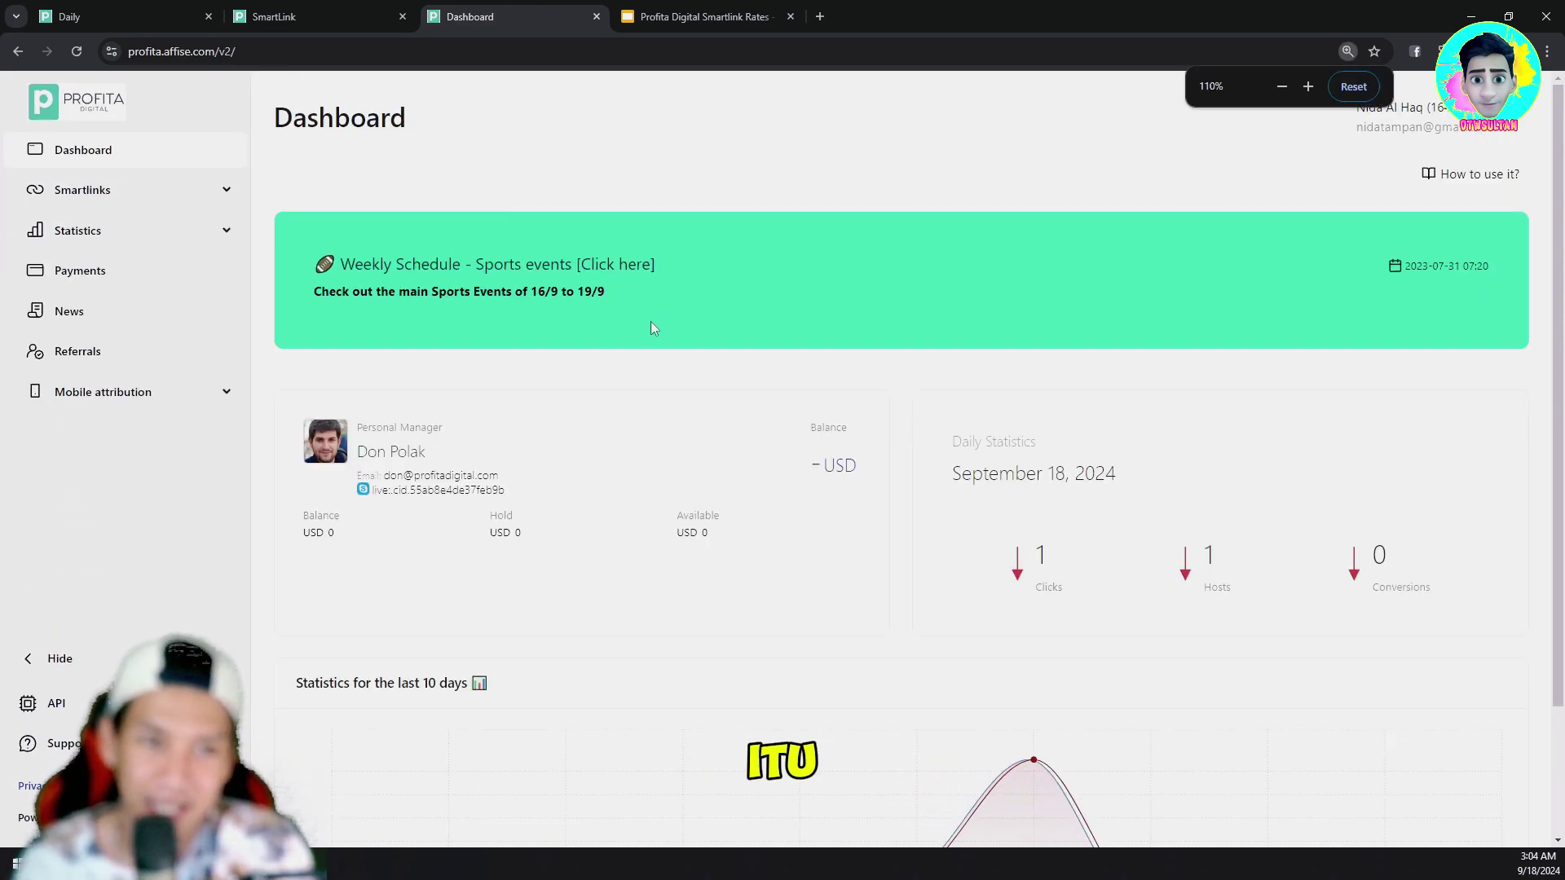
key("ctrl+minus")
key("ctrl+minus")
key("ctrl+plus")
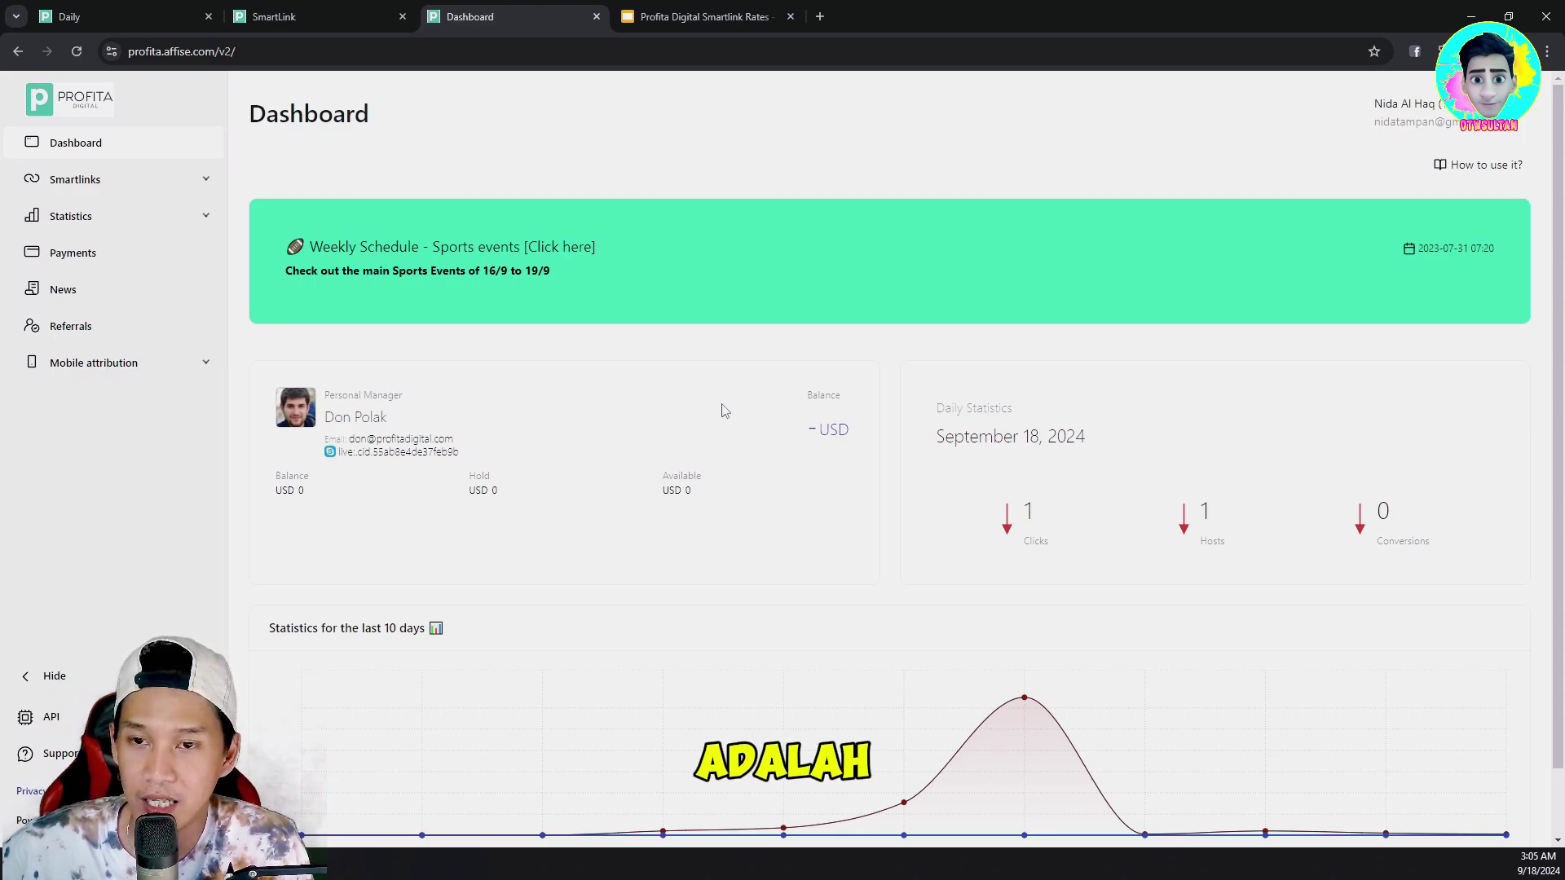
scroll(716, 437, "down", 1)
scroll(712, 479, "up", 1)
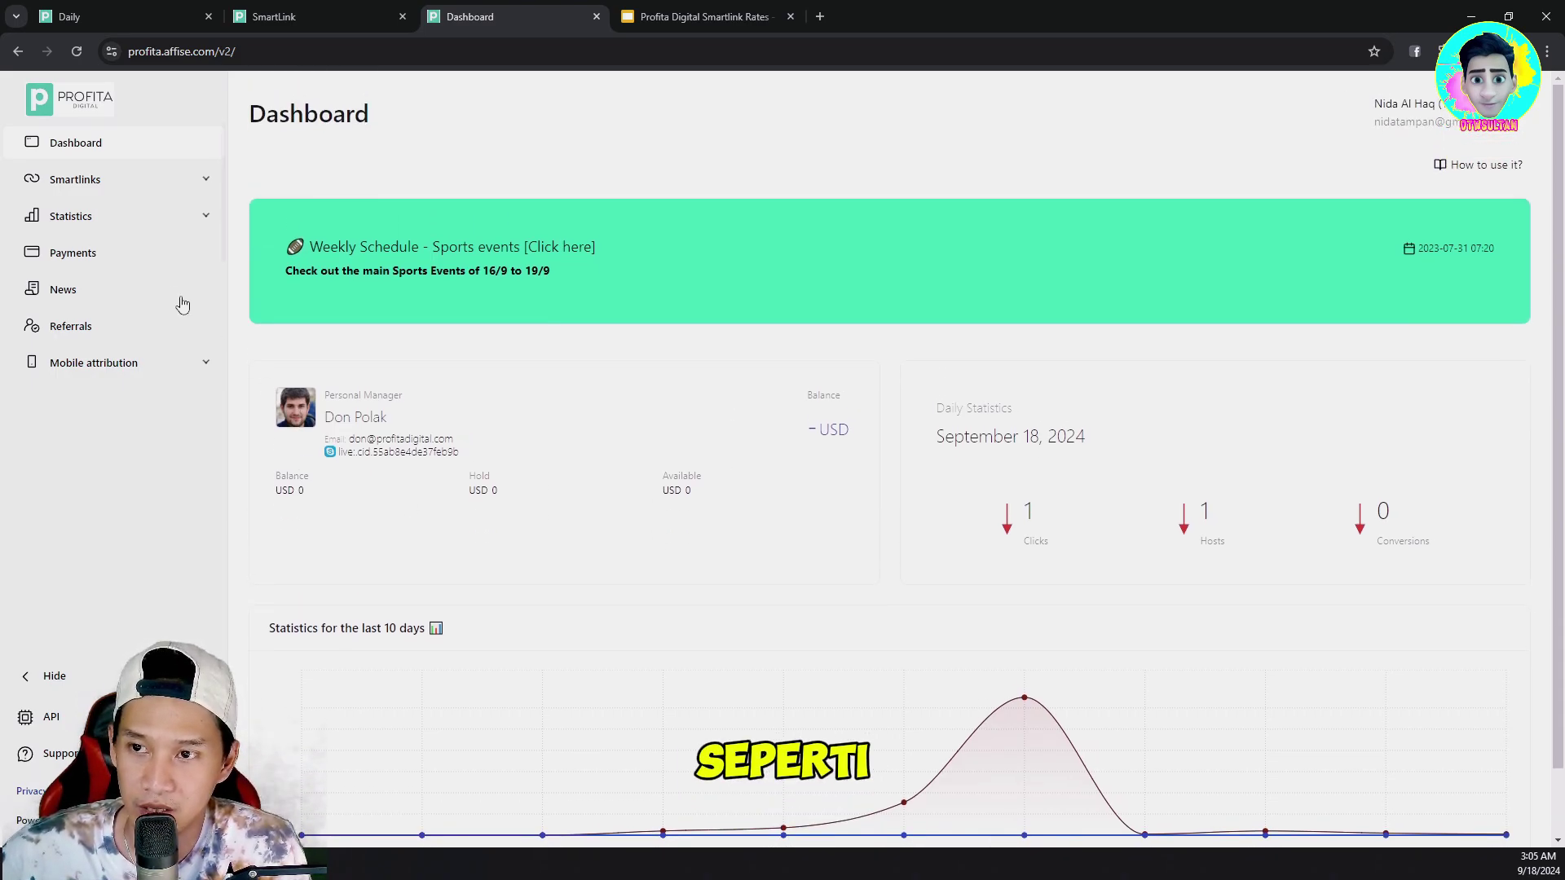
Step: Open the Sports | NBA (Keyword) smartlink from the list of all smartlinks
left_click(115, 194)
left_click(65, 222)
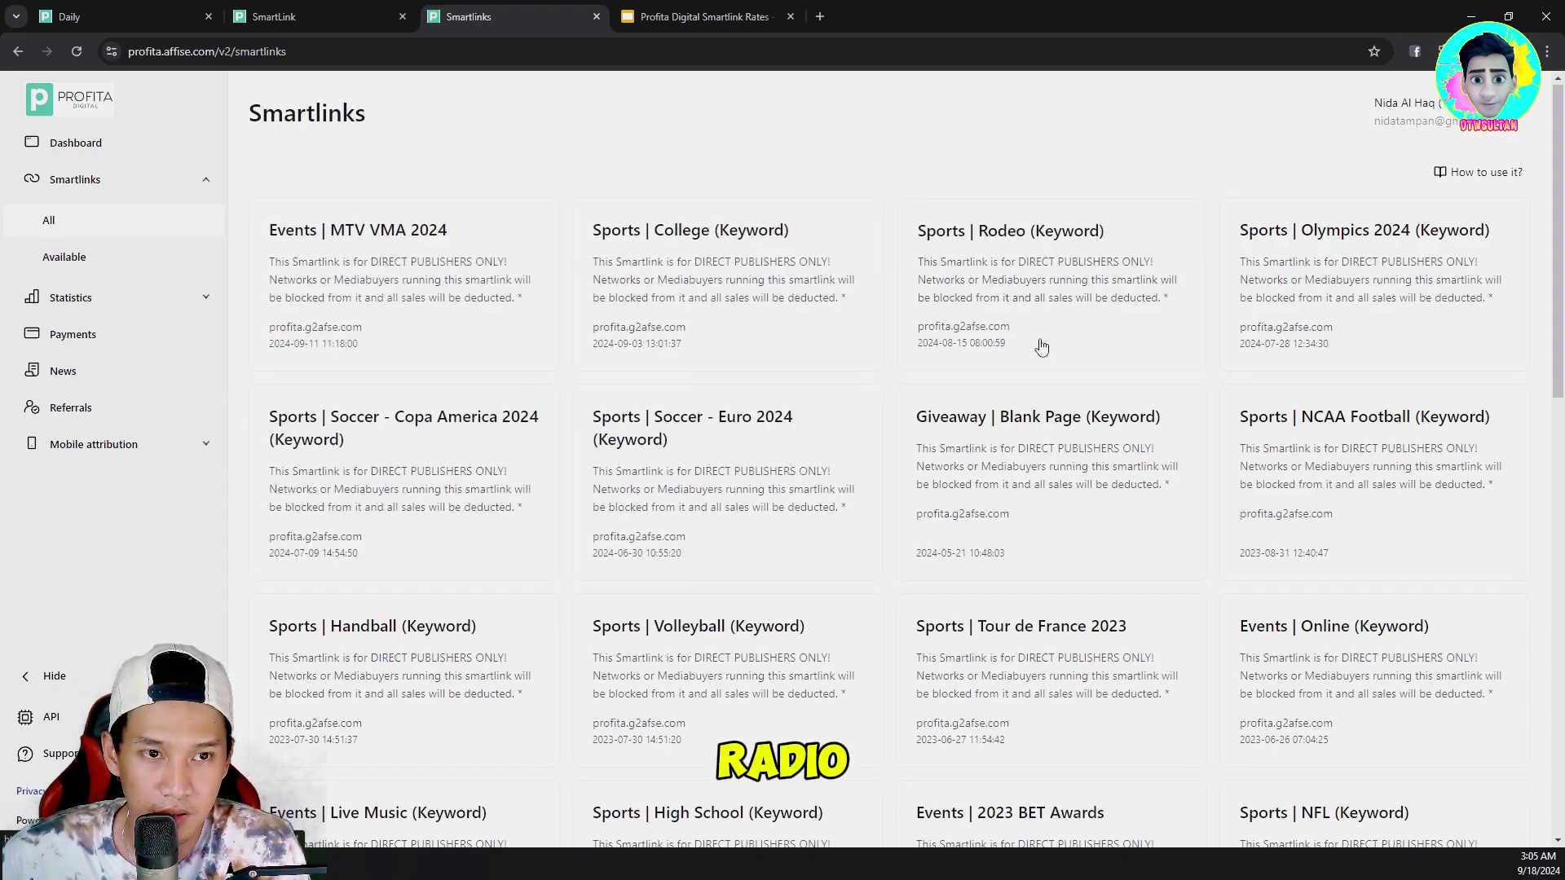
scroll(1038, 342, "down", 1)
scroll(1038, 352, "down", 3)
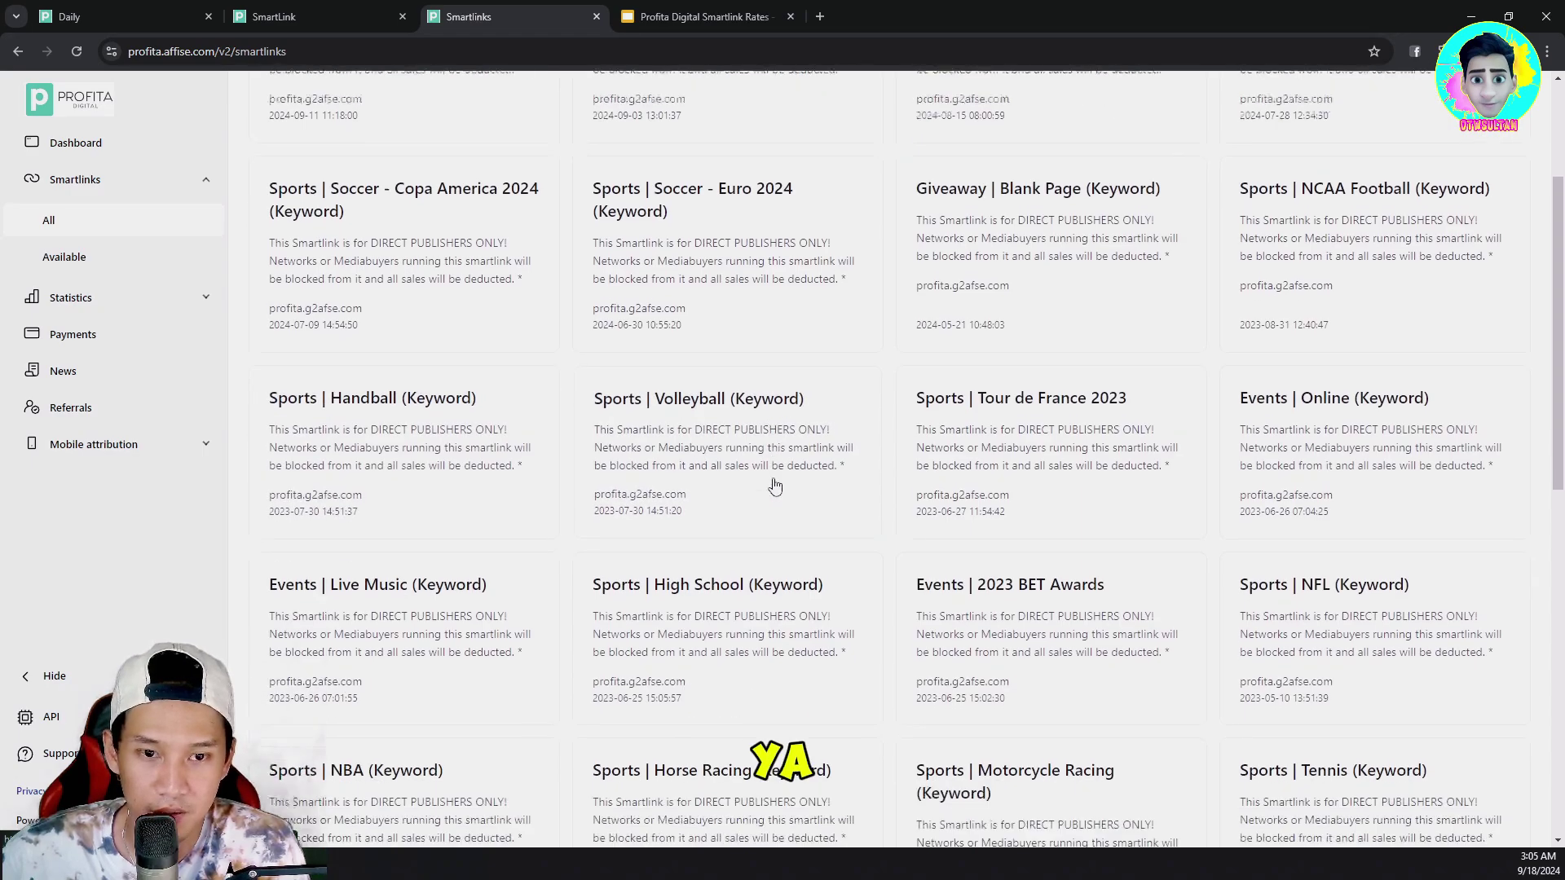
scroll(482, 489, "down", 2)
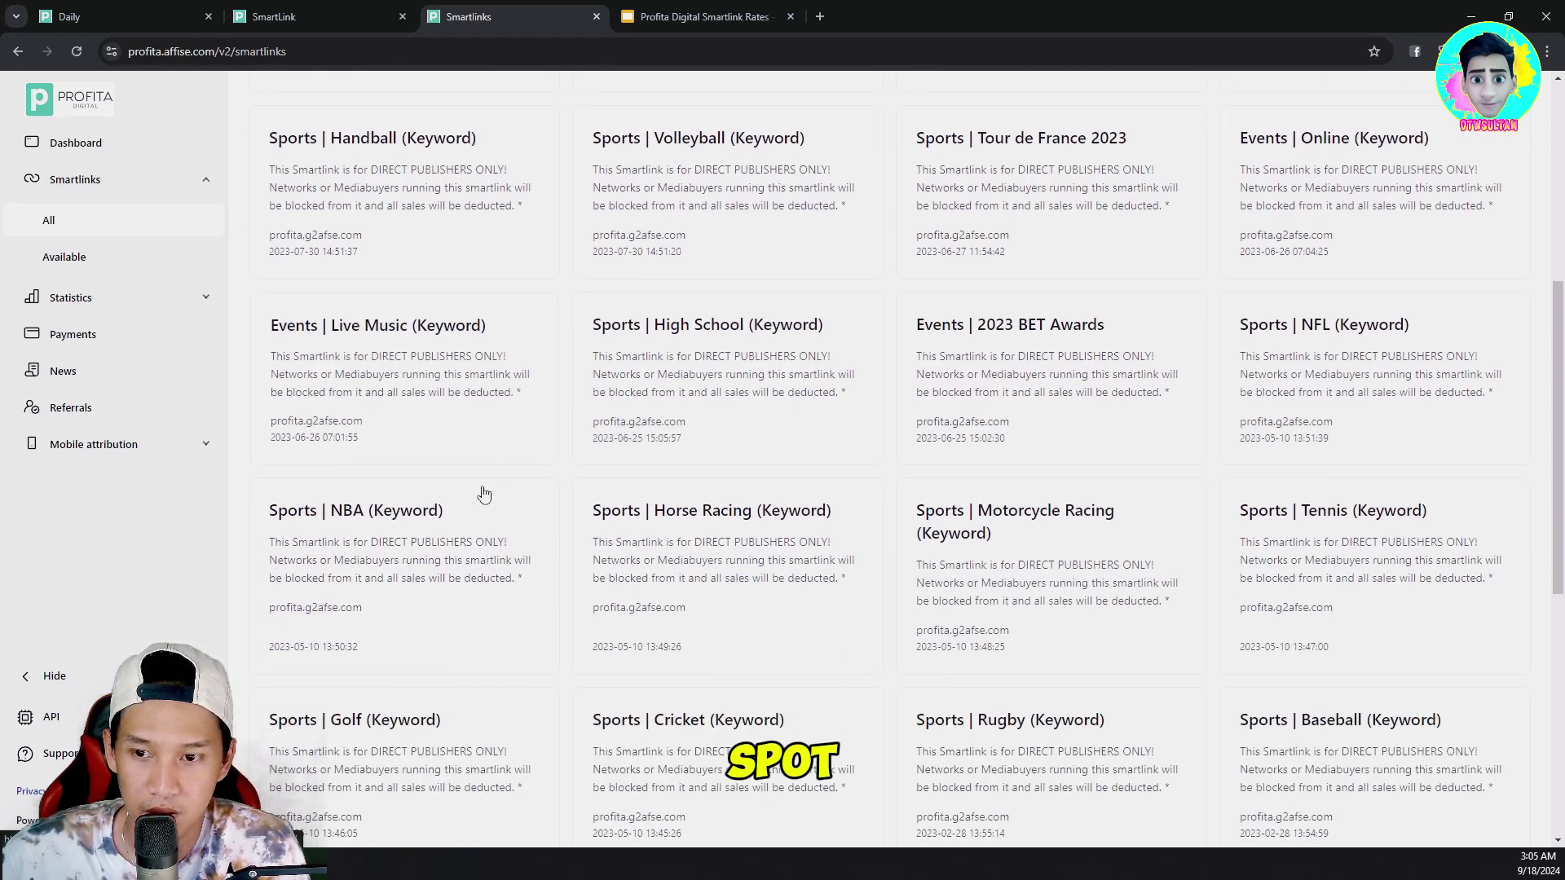
left_click(365, 535)
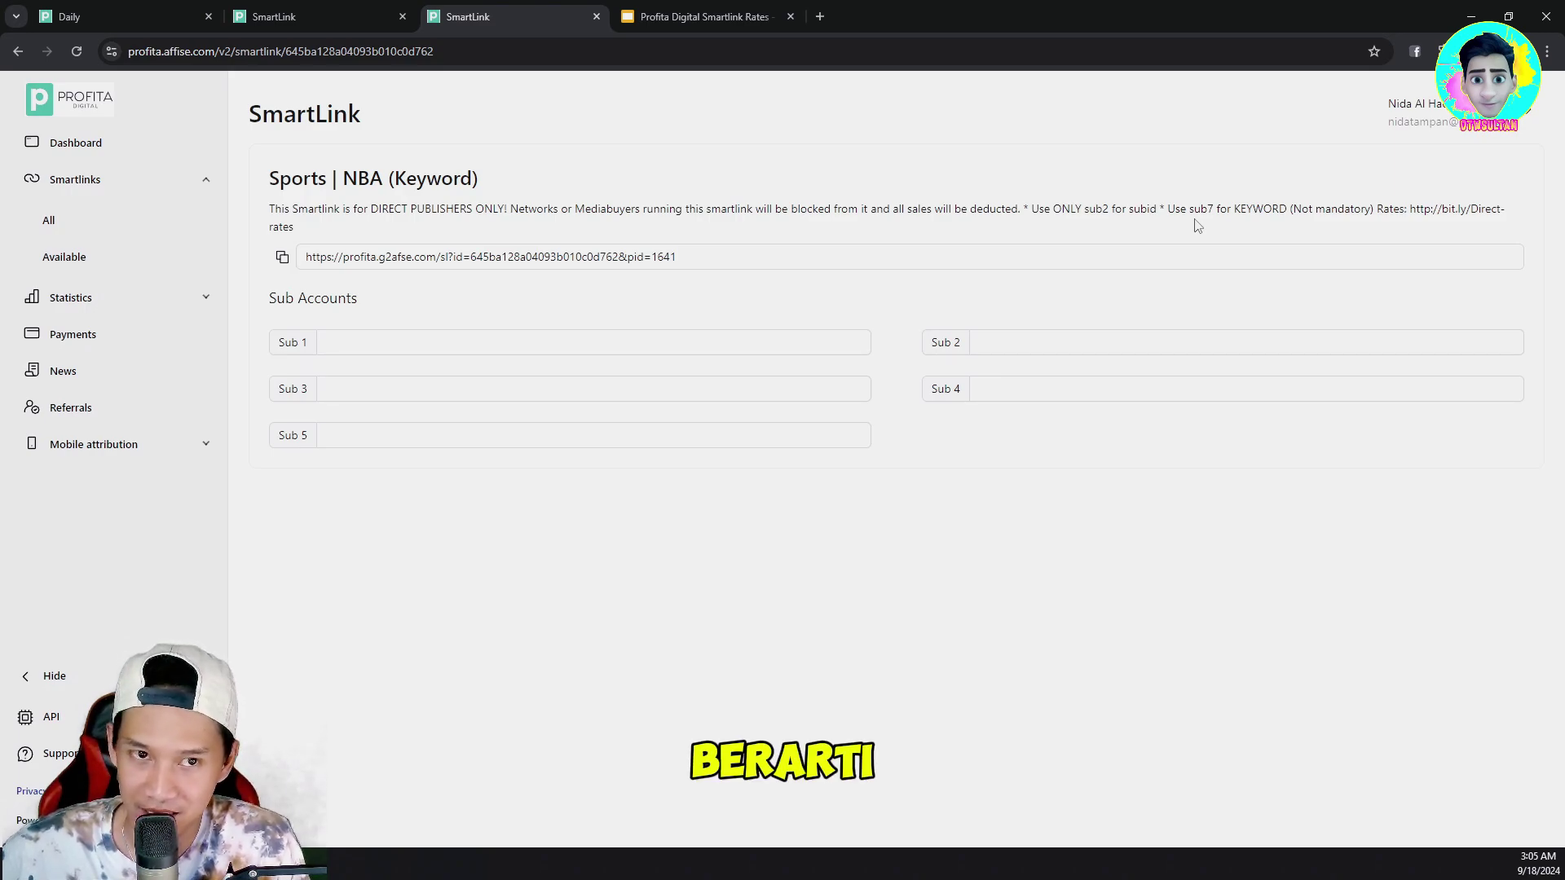
Step: Set the NBA smartlink's Sub 1 sub account to otwsultan
left_click(329, 341)
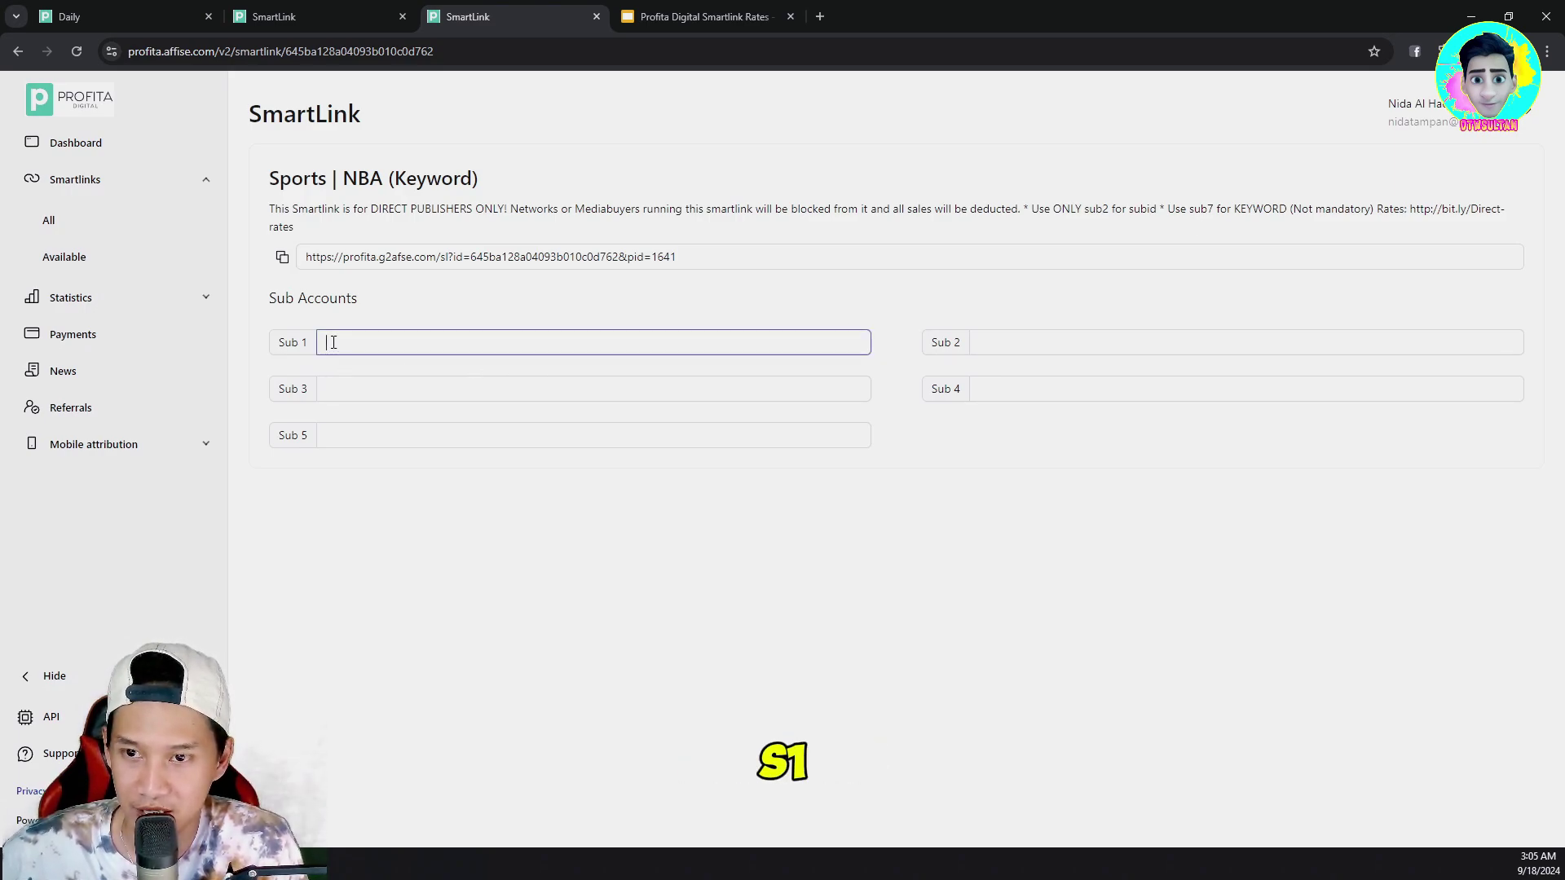
type("OTW")
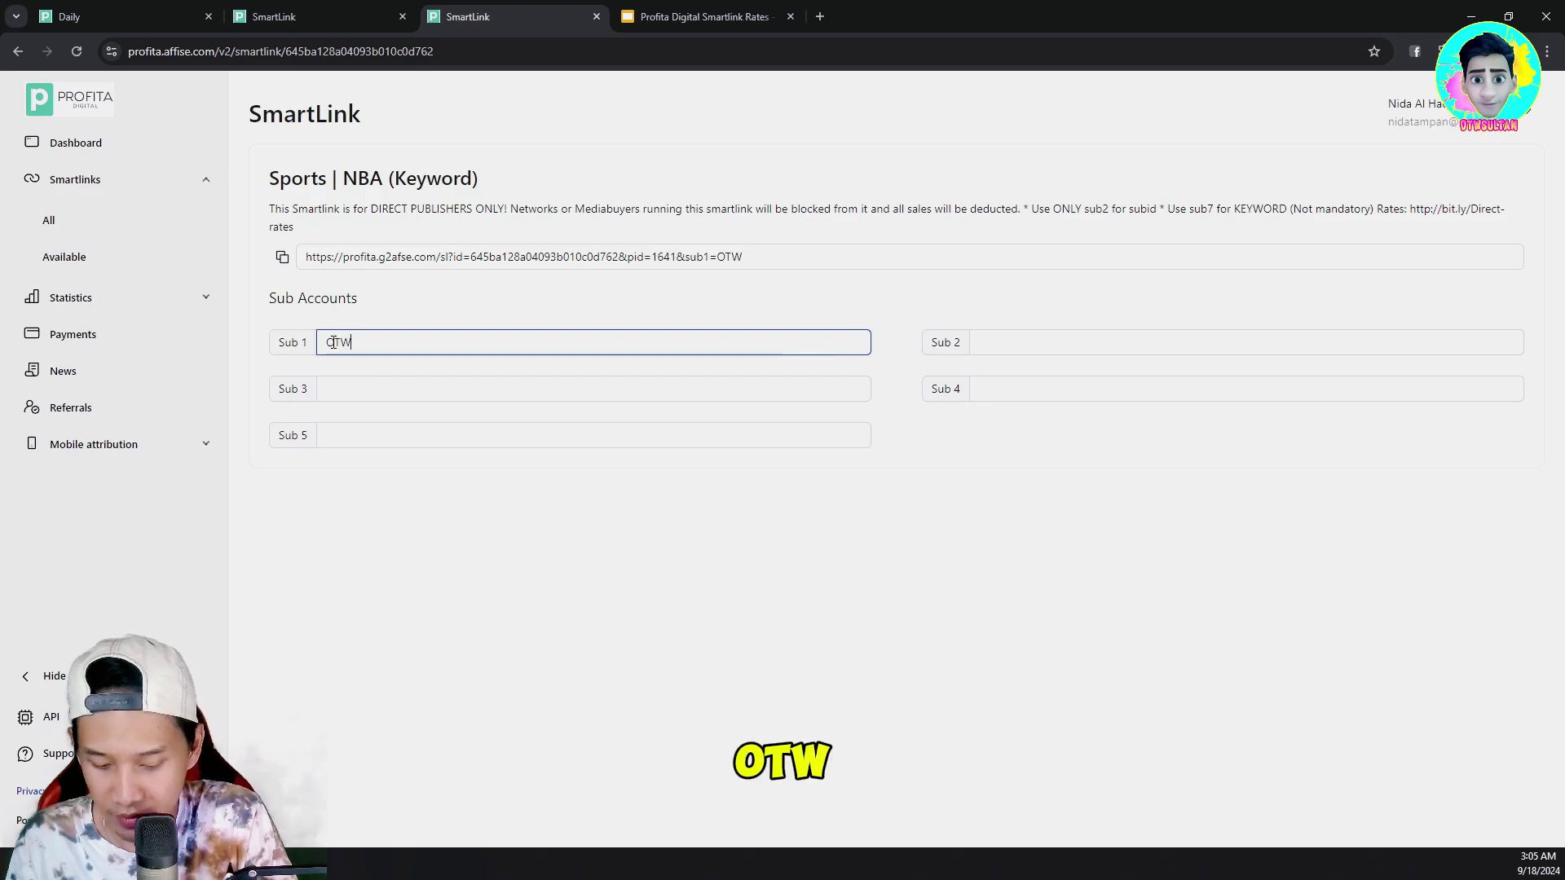
type("SULTAN")
key("BackSpace")
key("BackSpace")
key("BackSpace")
key("BackSpace")
key("BackSpace")
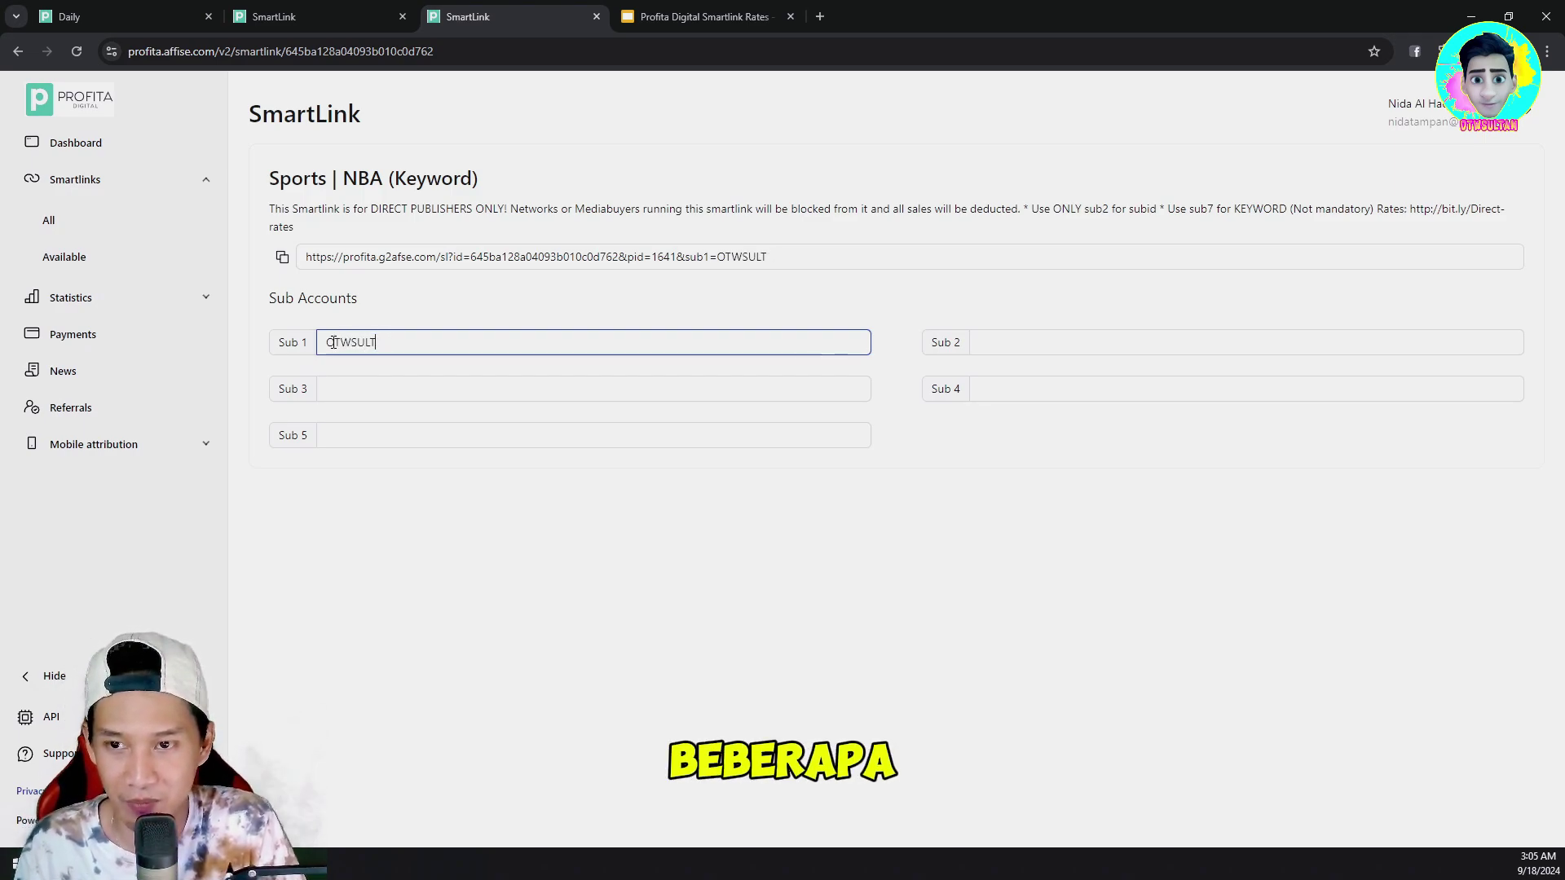
key("BackSpace")
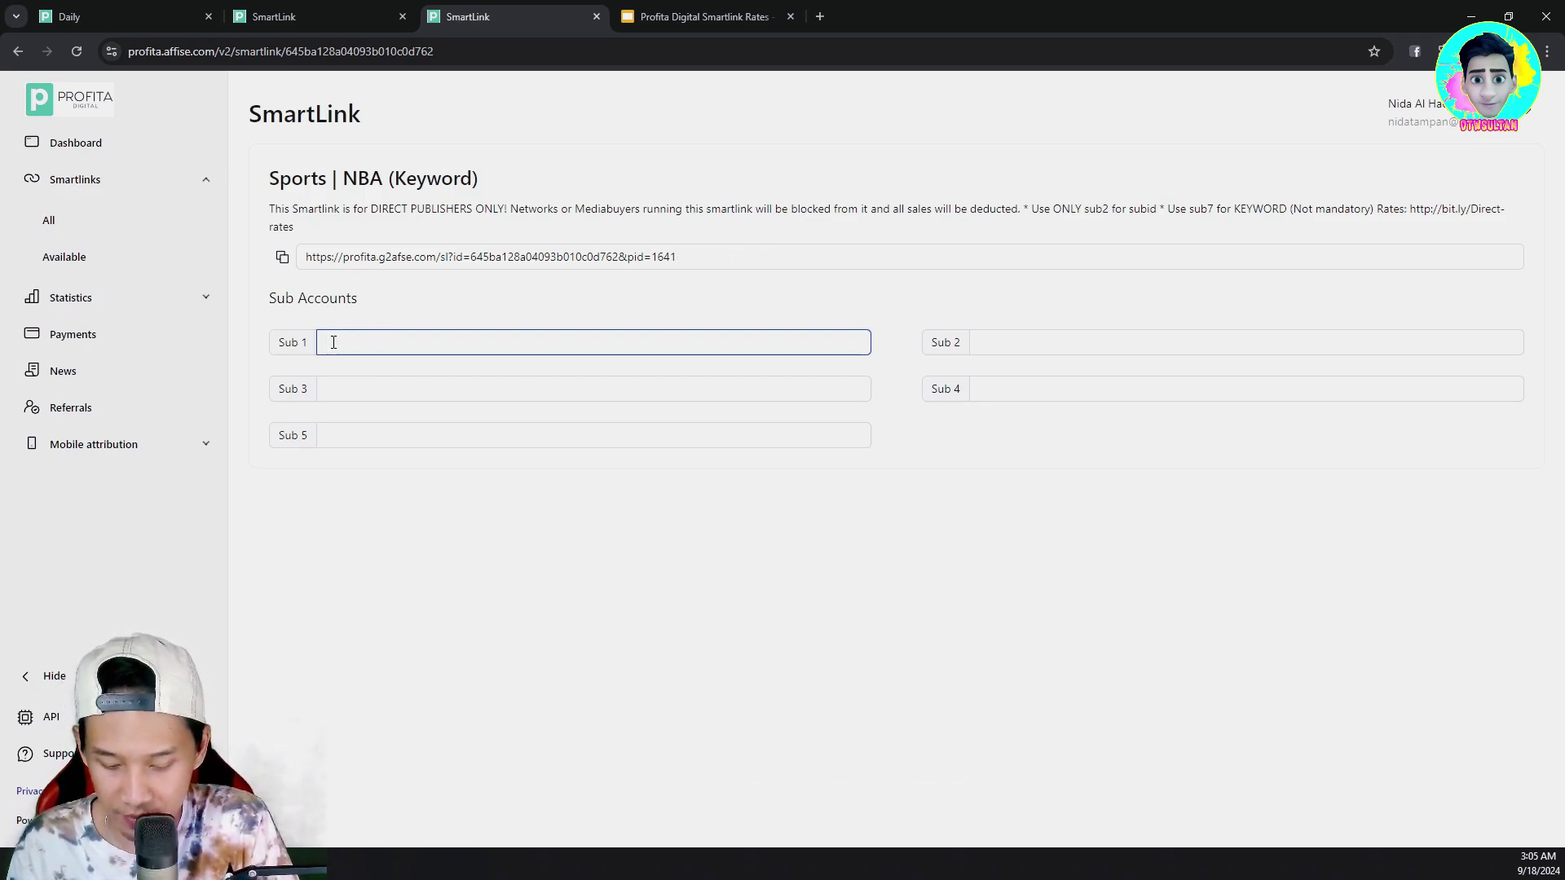
type("otwsultan")
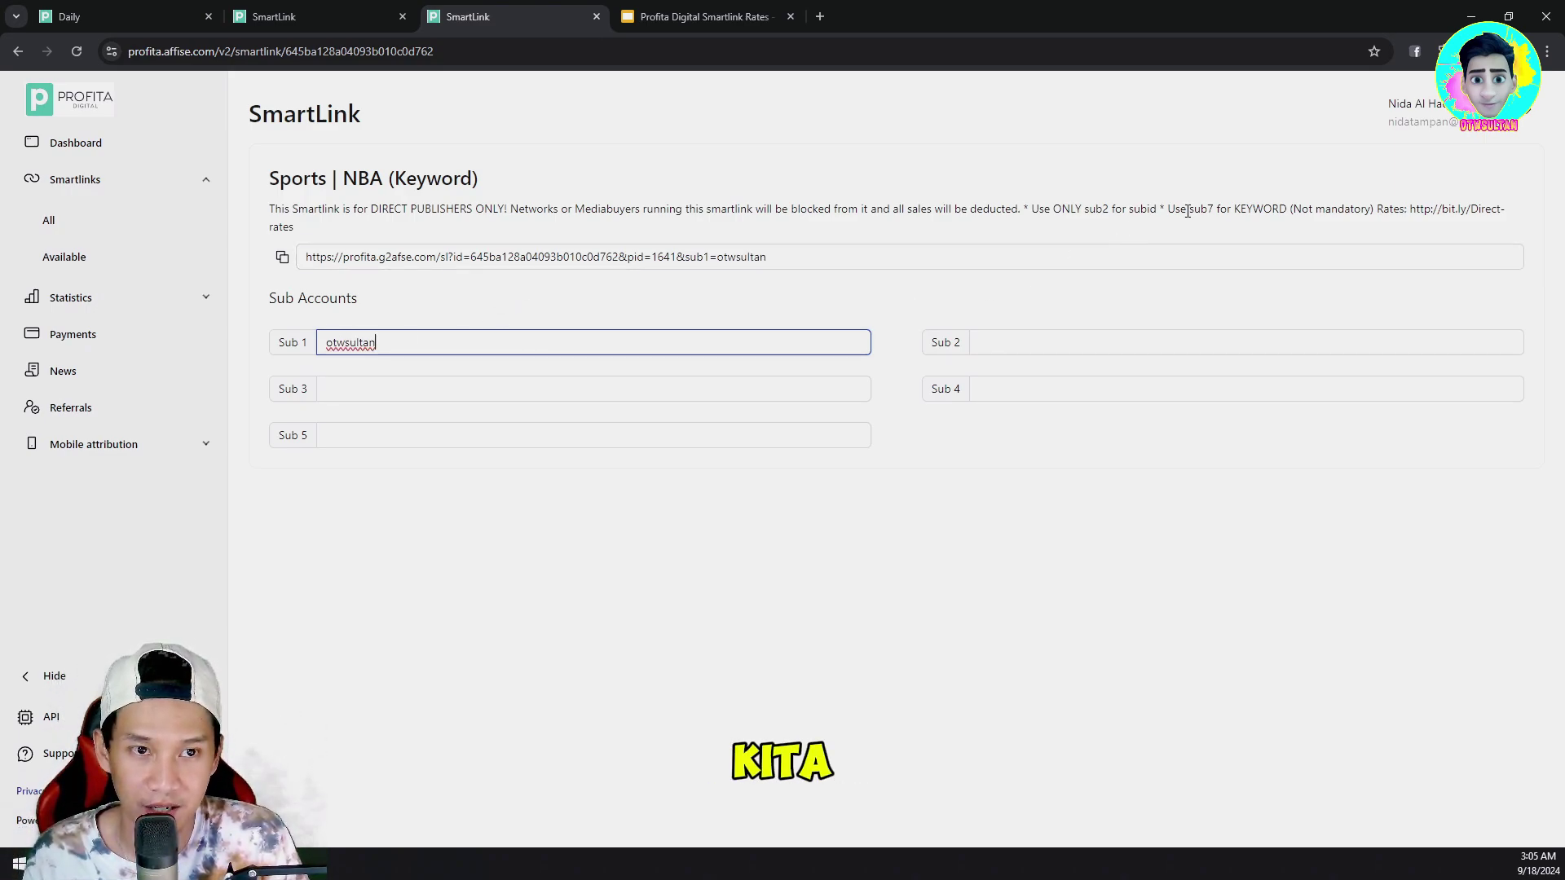
Step: Copy the NBA smartlink's URL with its sub1 parameter into a blank Notepad document and enlarge the note's text
left_click_drag(1192, 211, 1215, 211)
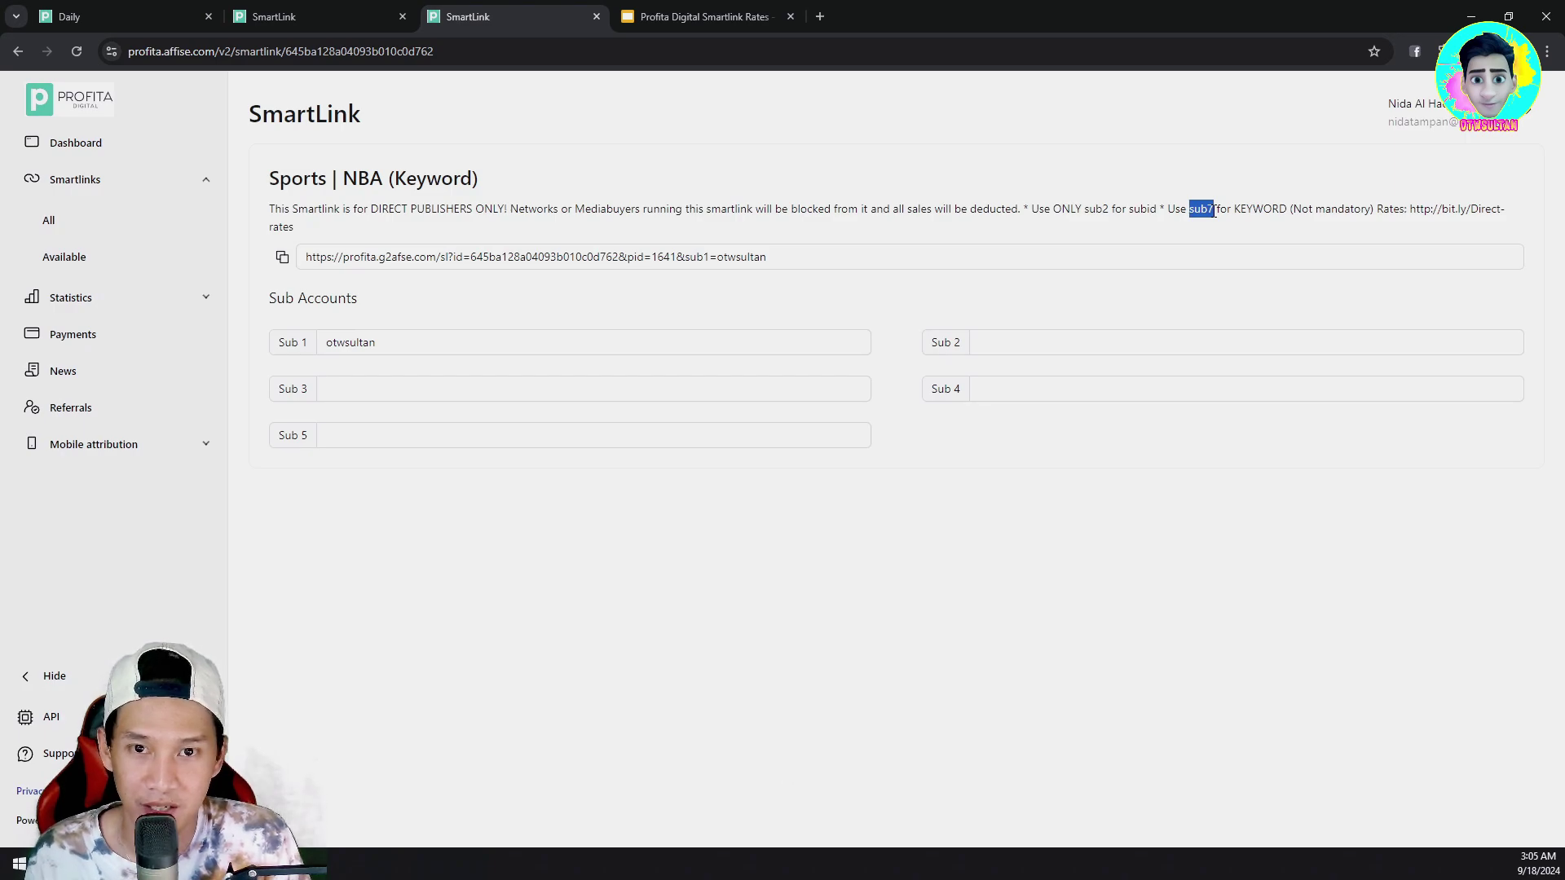
triple_click(686, 257)
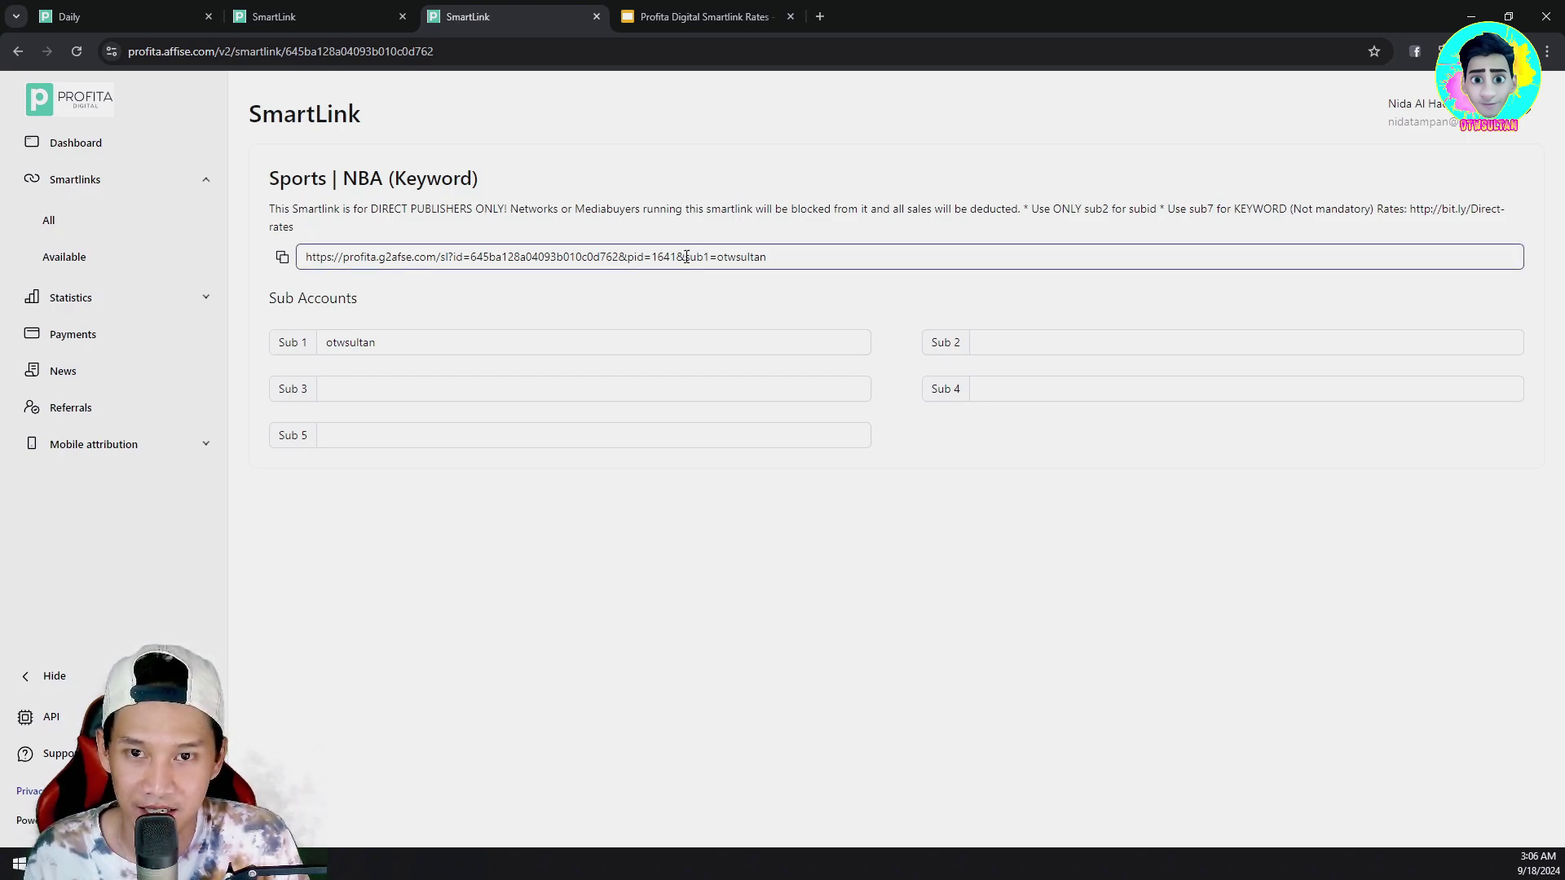
left_click(342, 864)
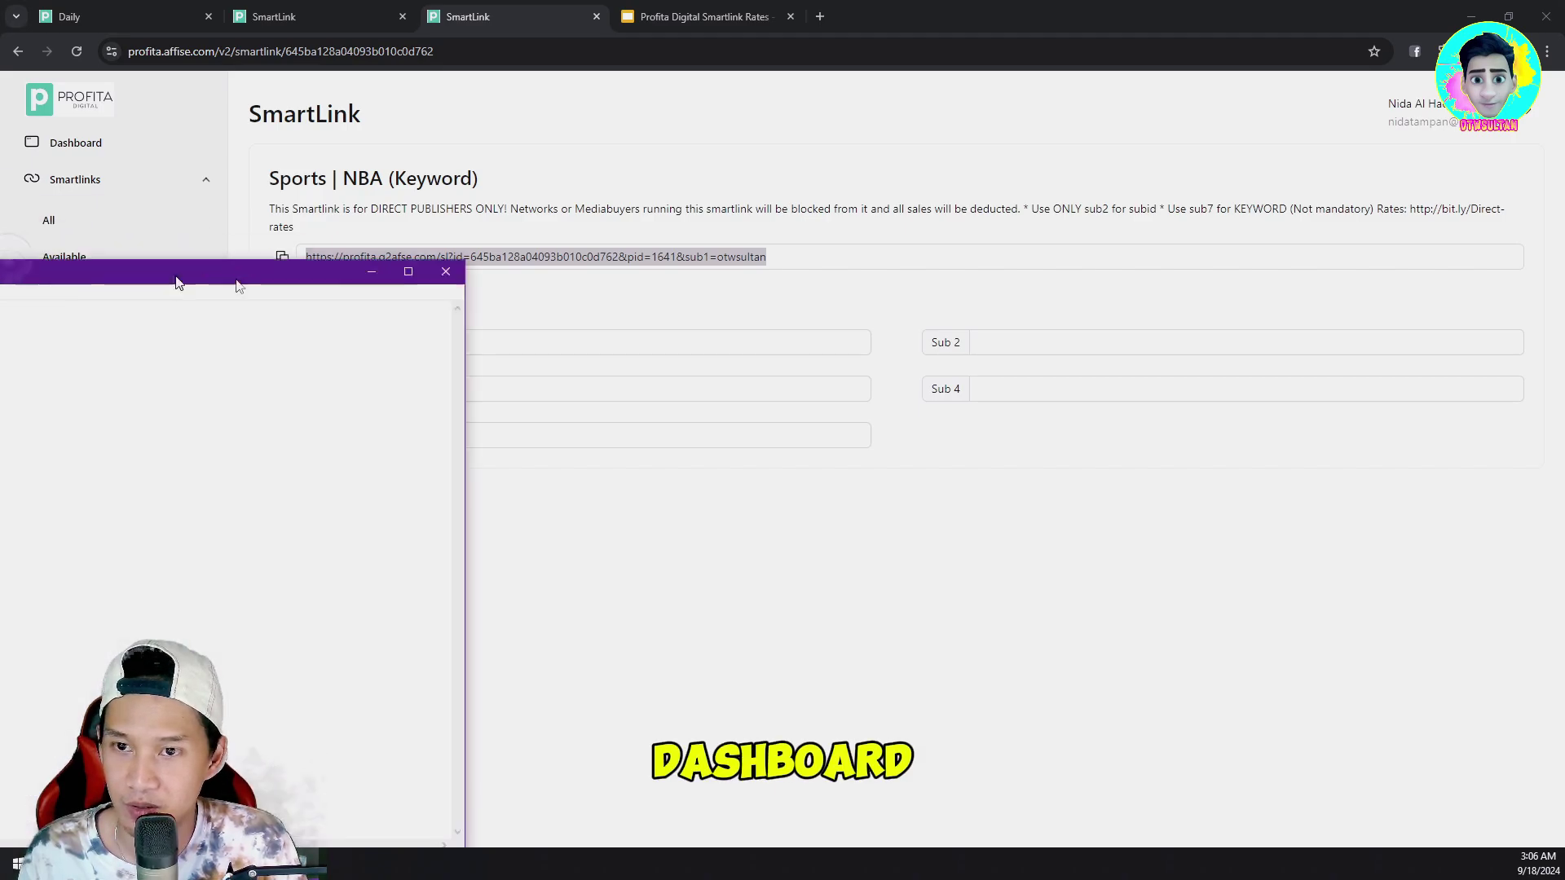
left_click(691, 262)
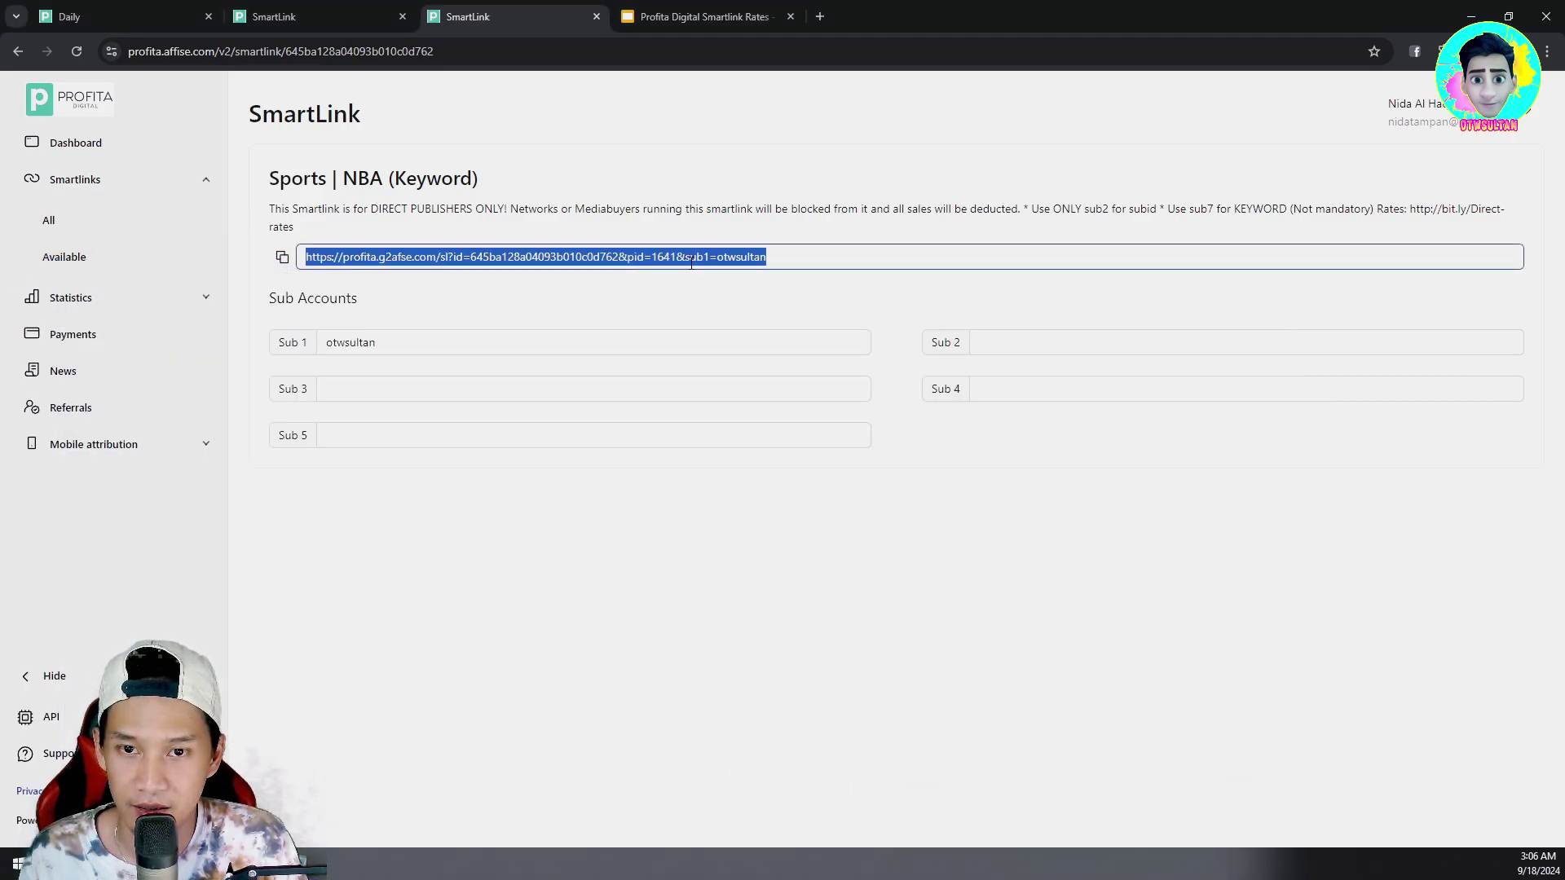
key("ctrl+c")
key("alt+Tab")
key("ctrl+v")
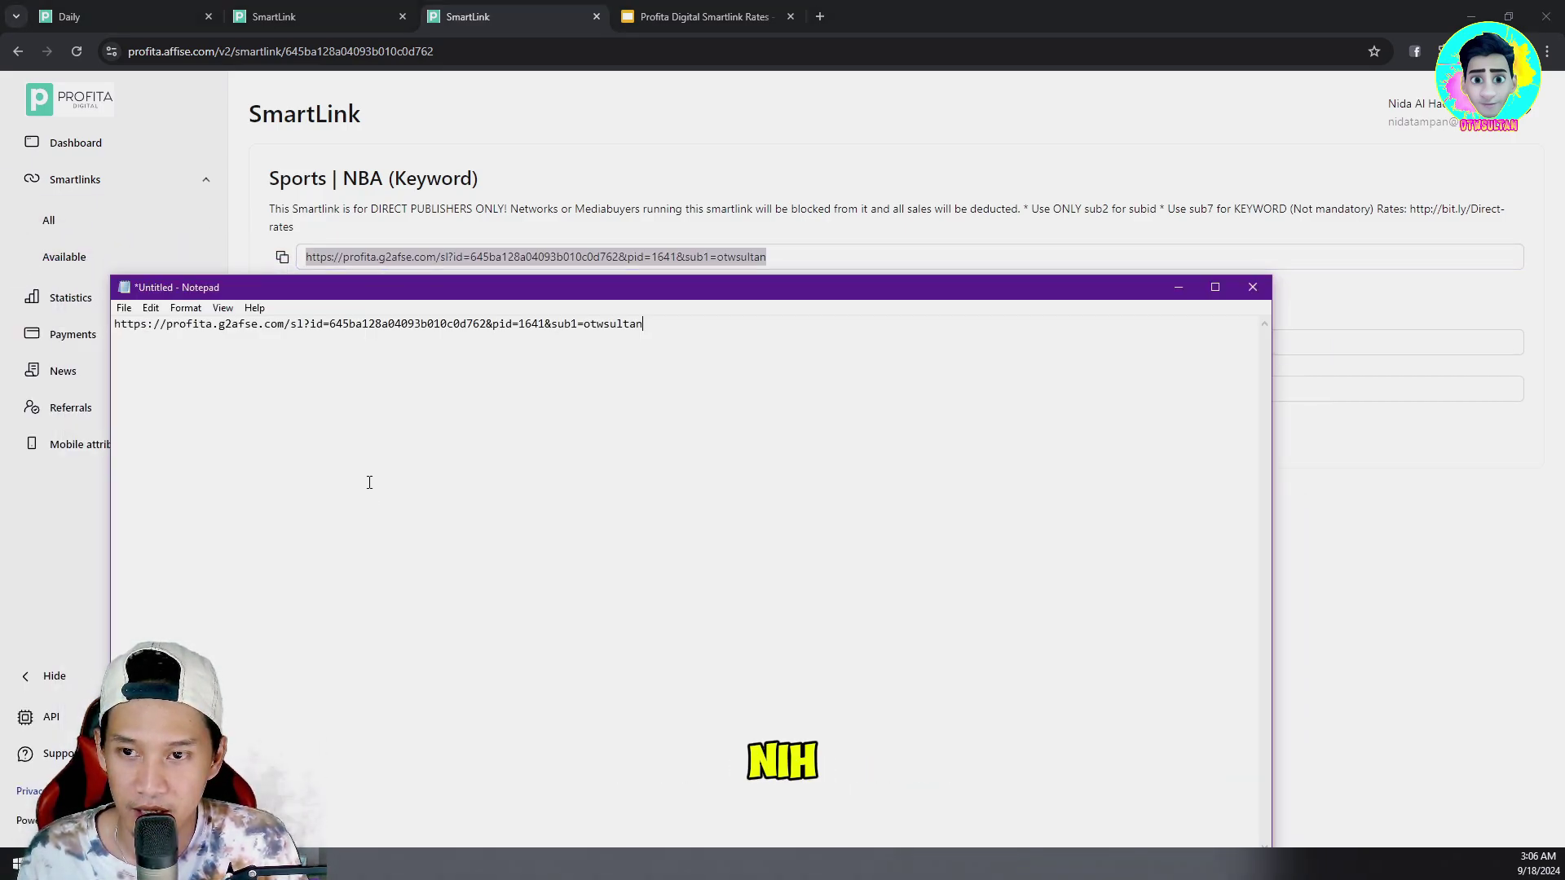
scroll(632, 325, "up", 6)
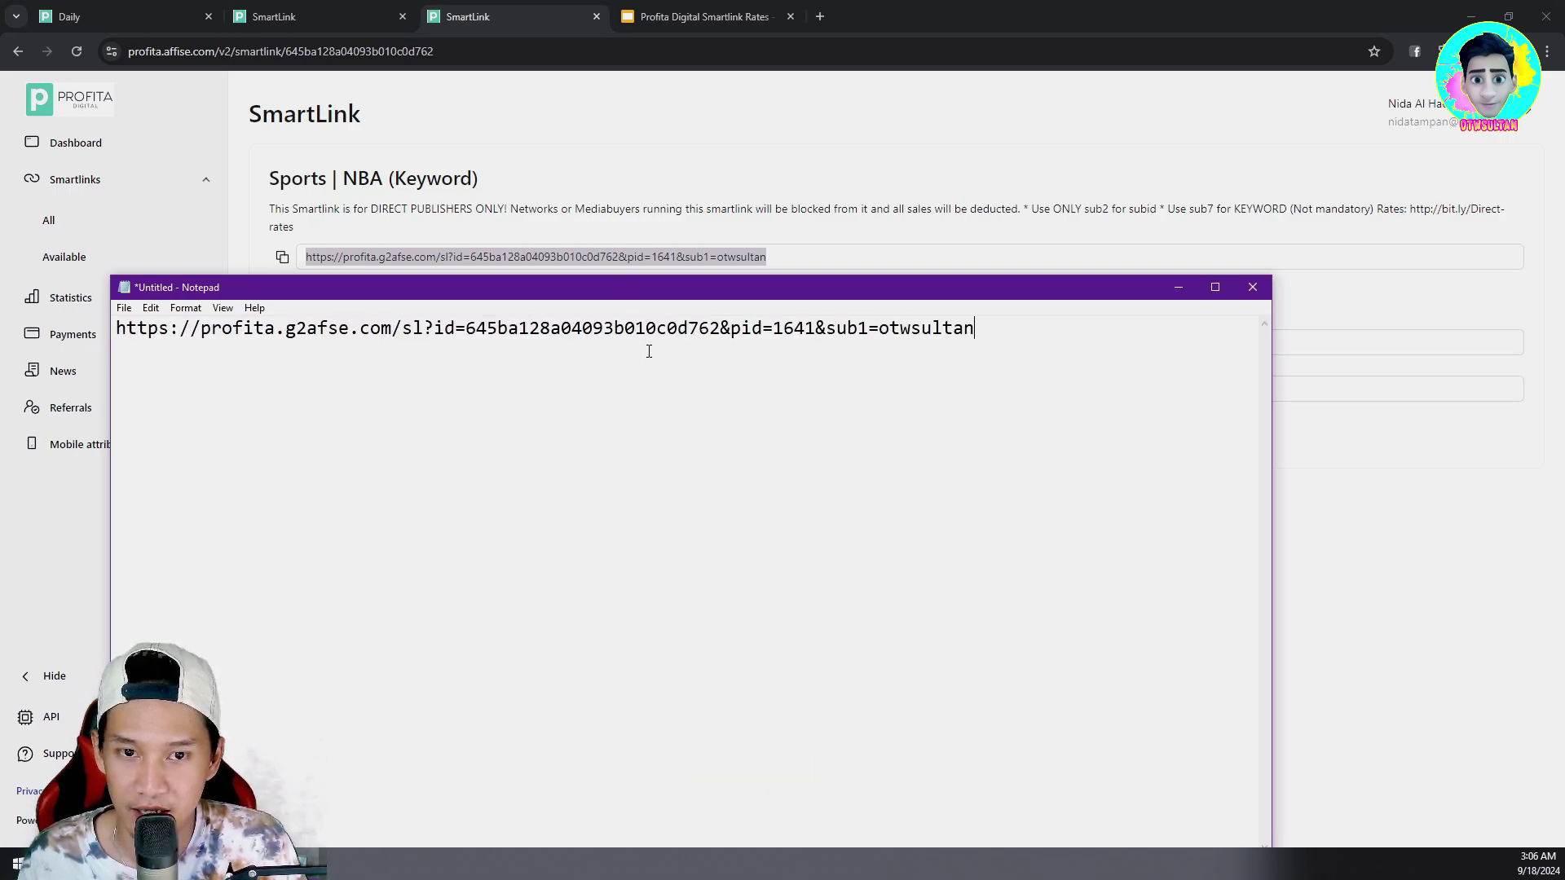
left_click_drag(660, 295, 692, 185)
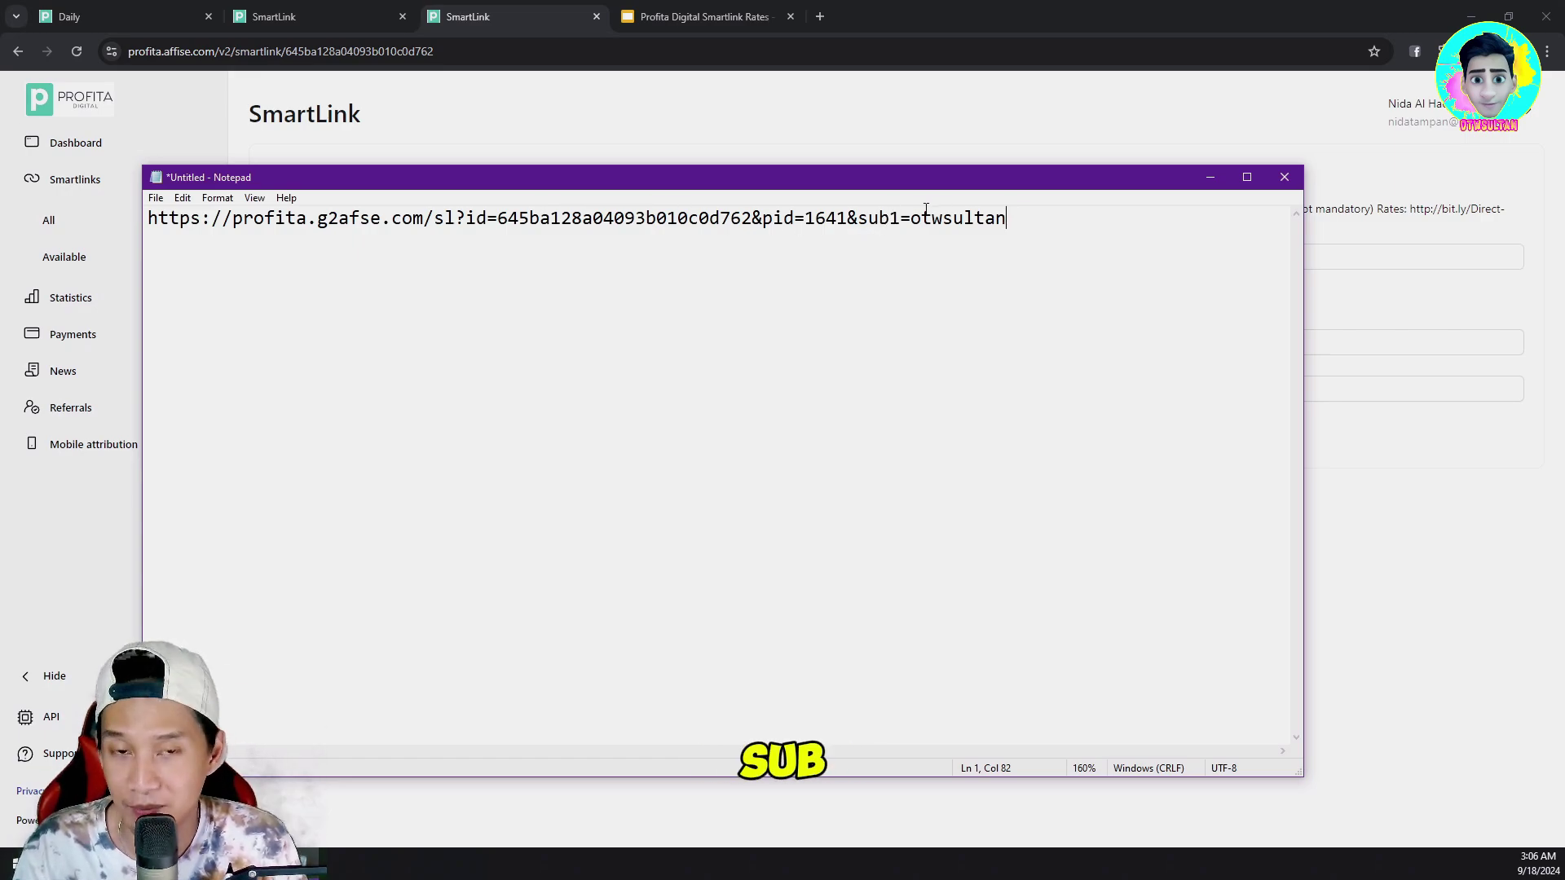
left_click_drag(957, 181, 925, 245)
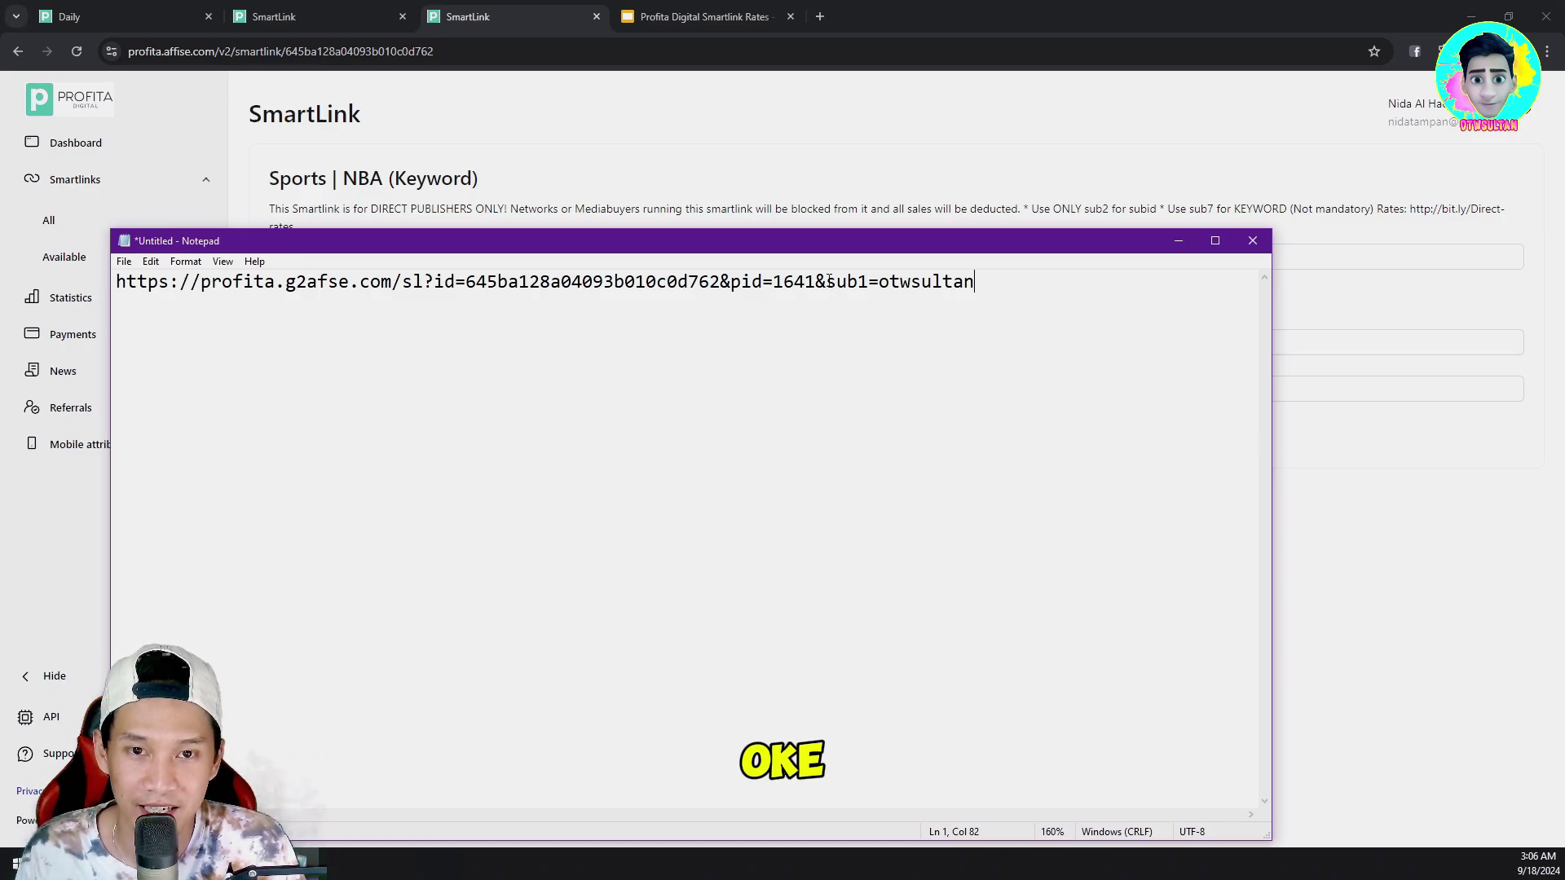
Step: Append a &sub7= parameter to the end of the URL in Notepad, reusing a copy of its &sub1= text
left_click_drag(821, 283, 880, 286)
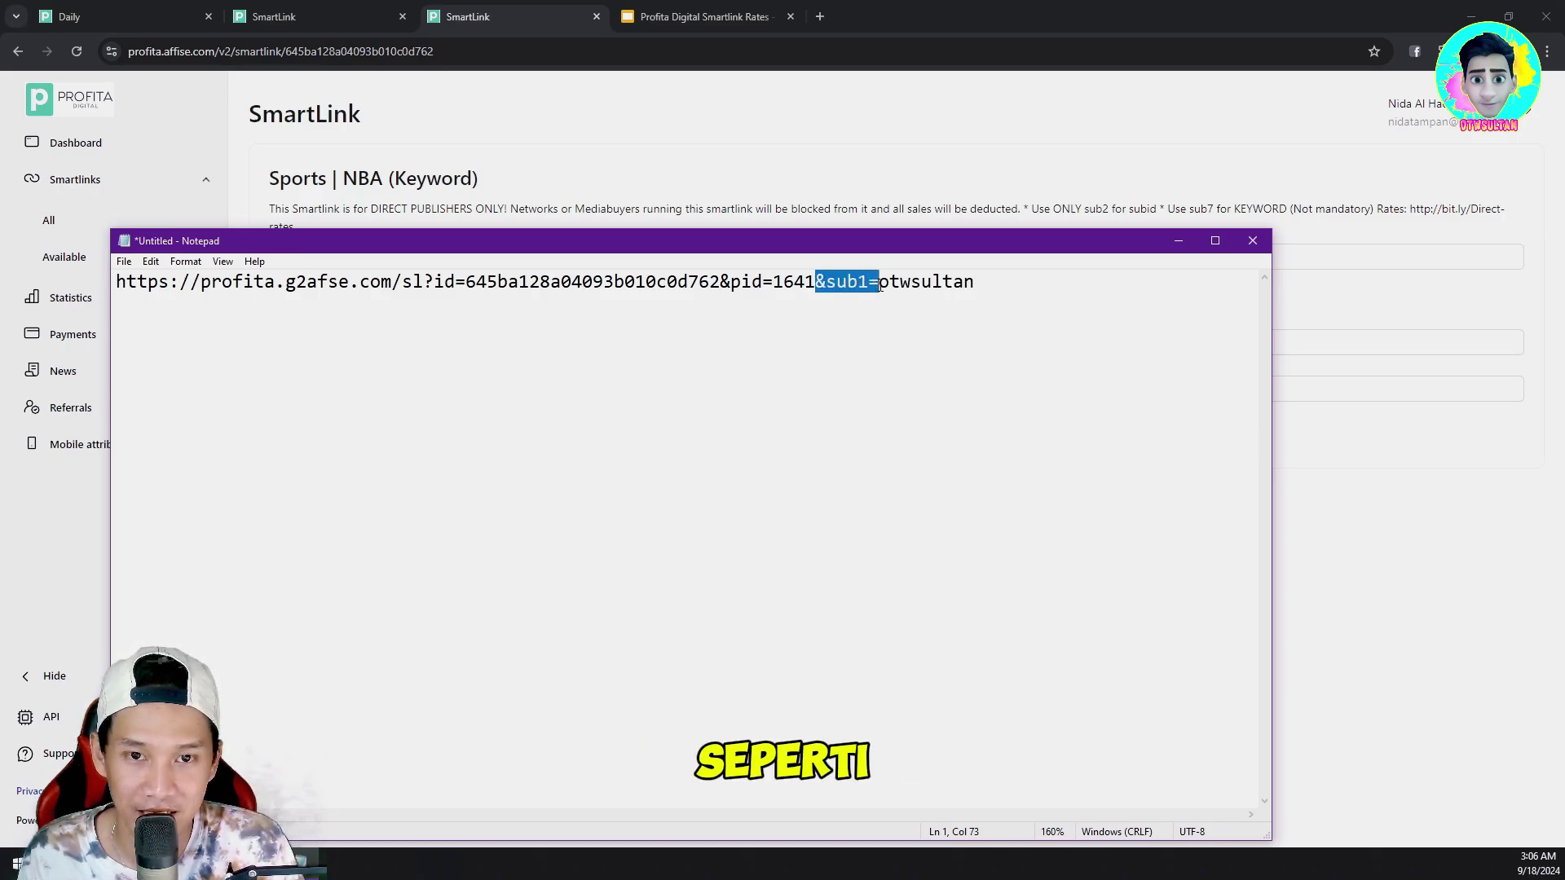
right_click(865, 285)
left_click(897, 336)
left_click(979, 283)
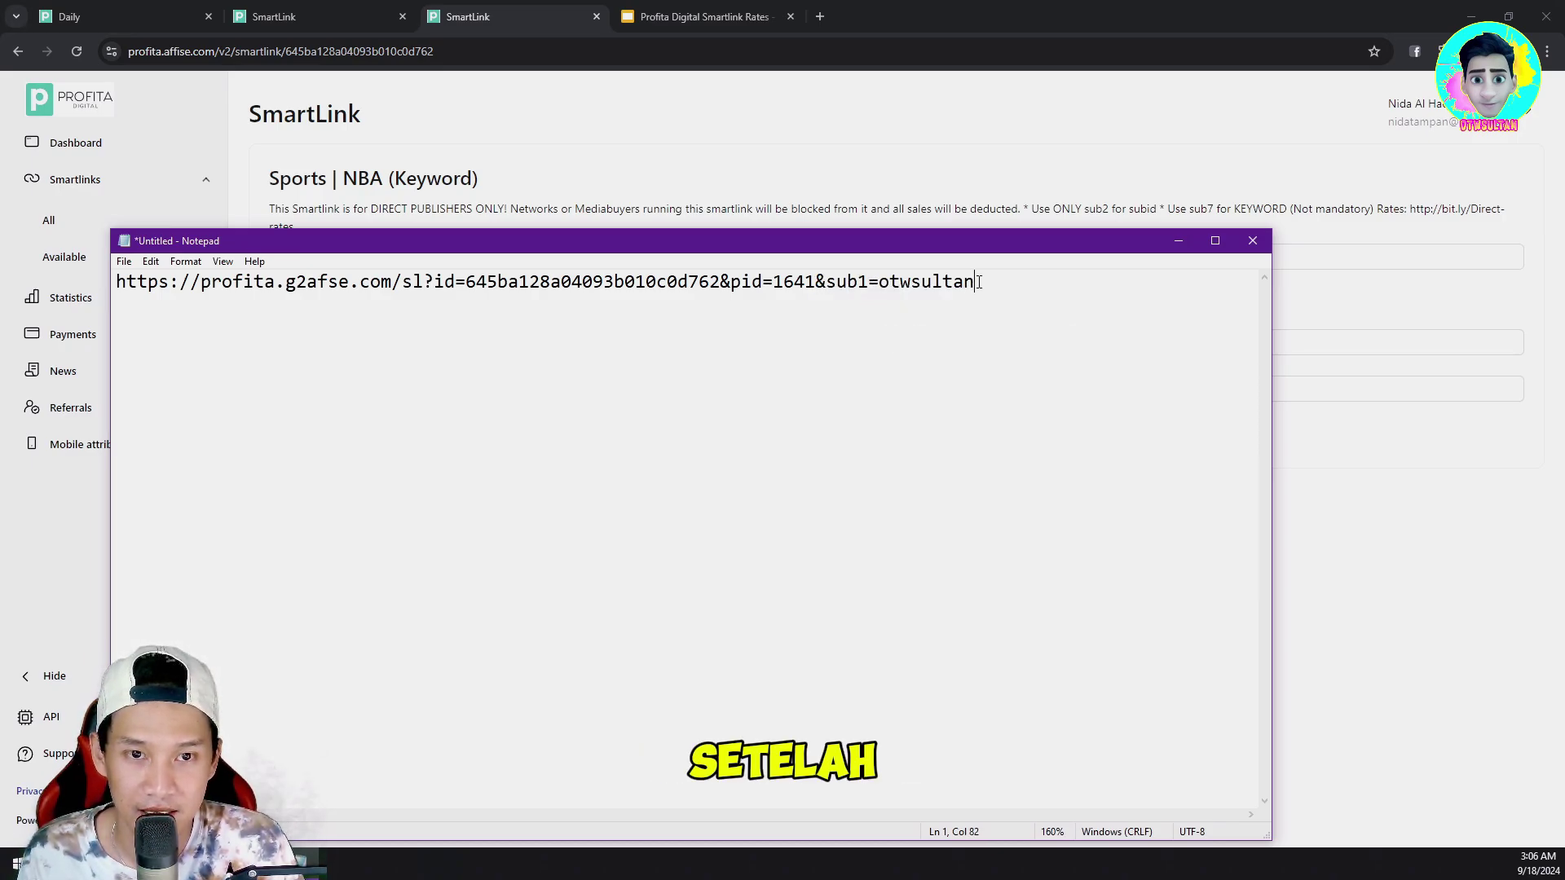
key("ctrl+v")
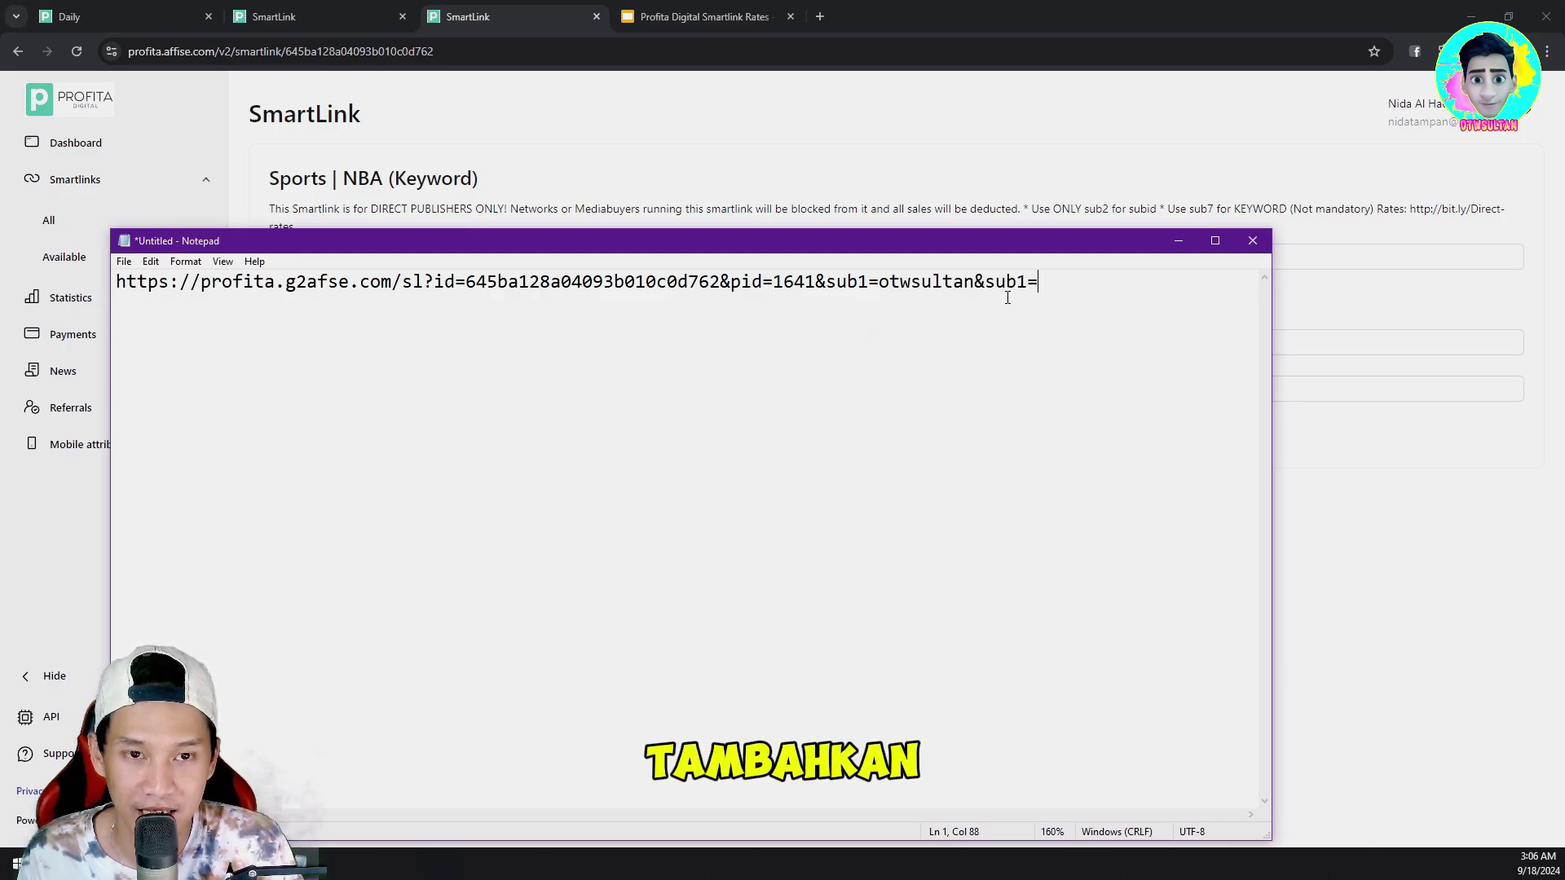
left_click(1020, 283)
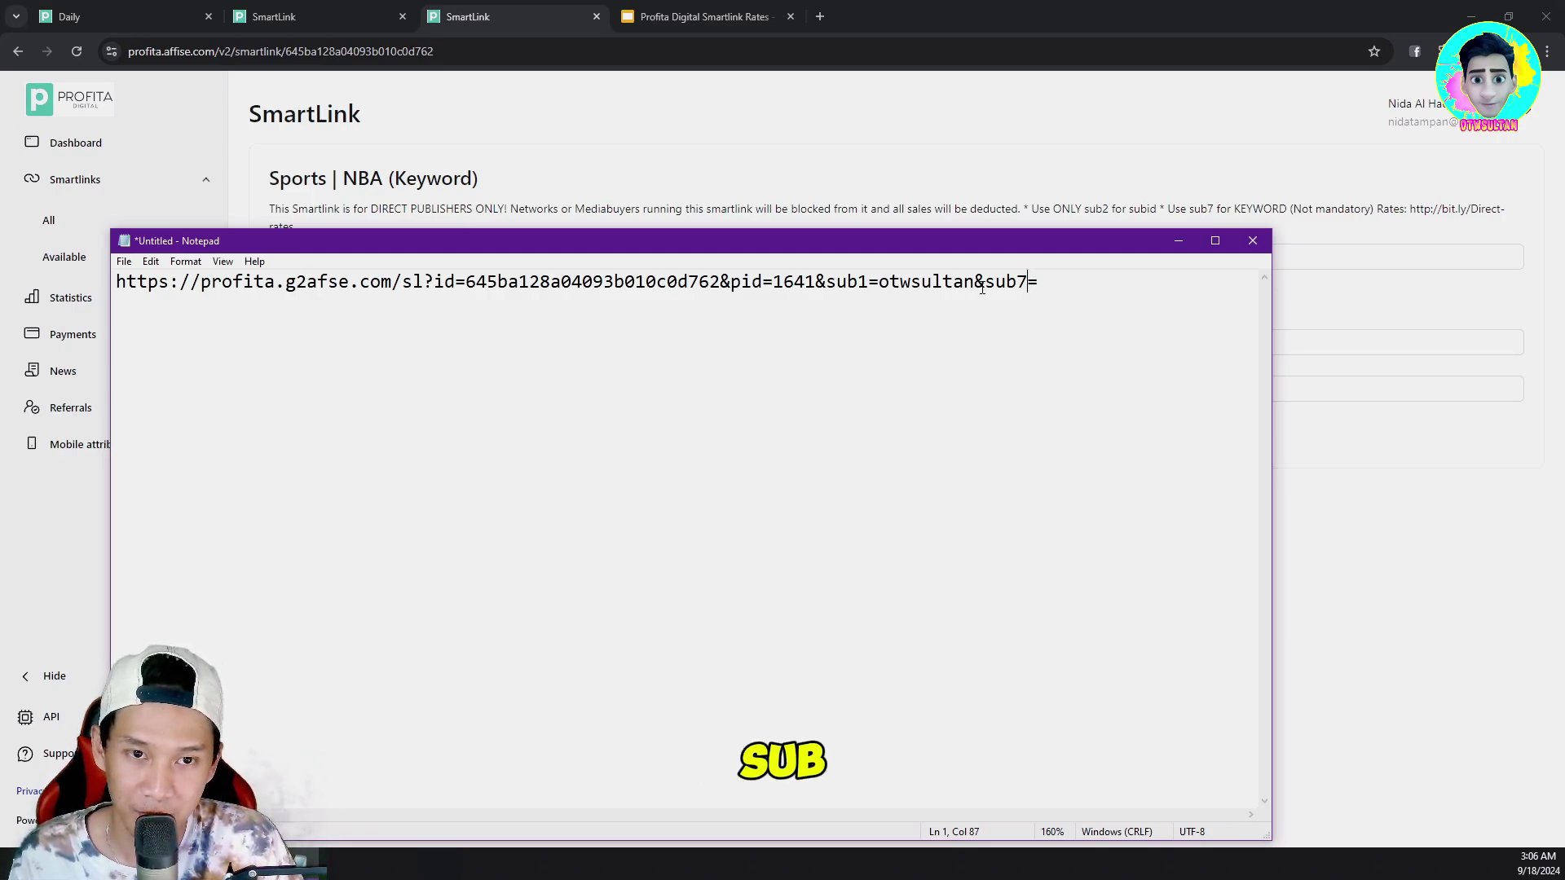
left_click(1058, 288)
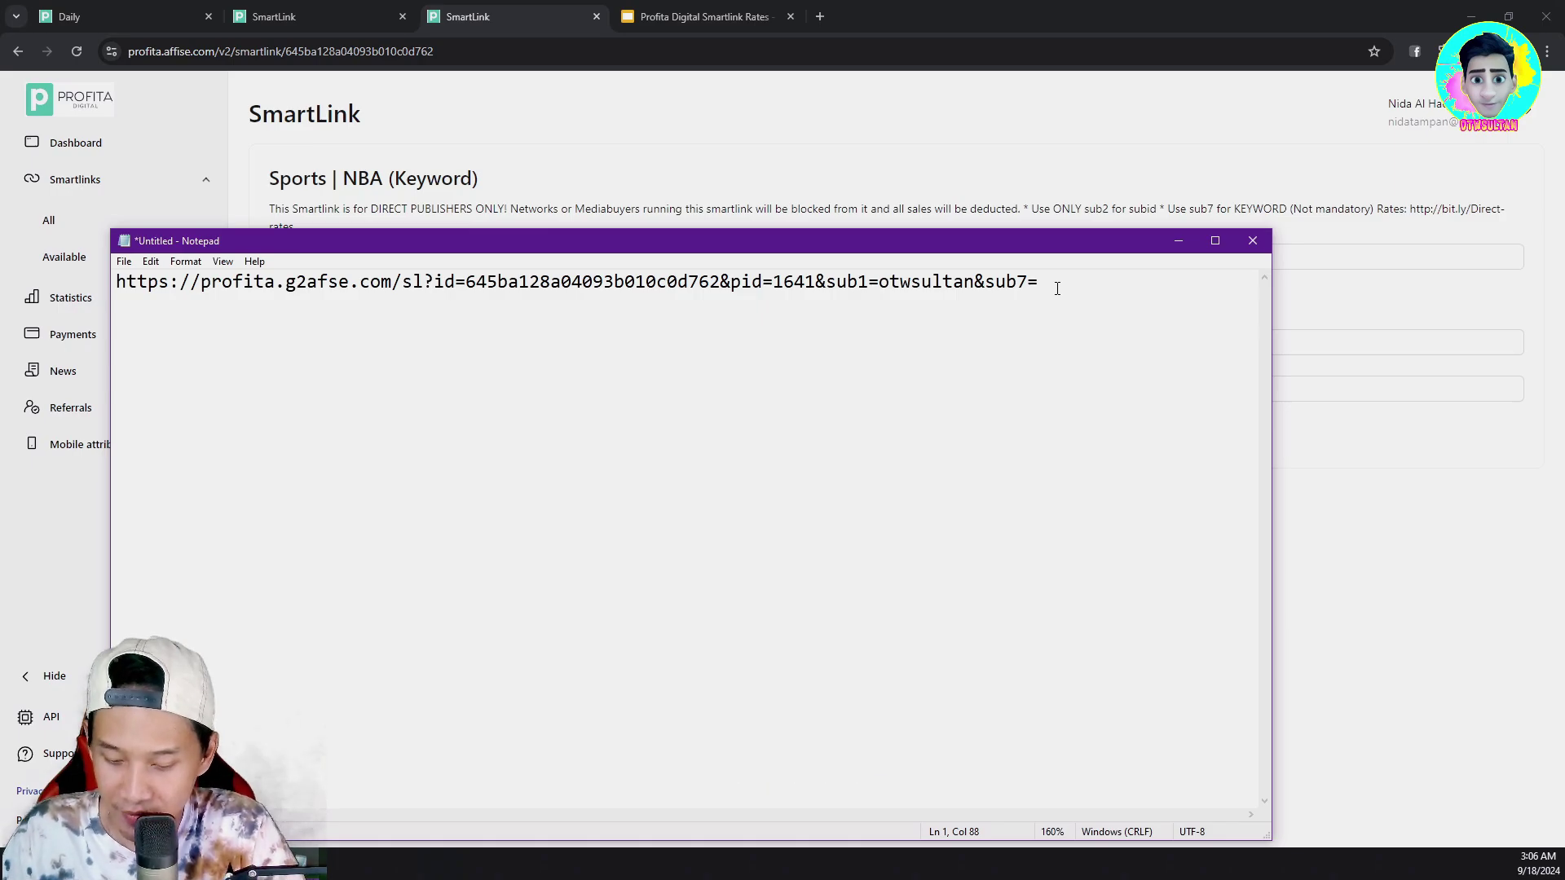
Step: Set the URL's sub7 keyword to "Free streaming NBA Live" and minimize Notepad
type("Free ")
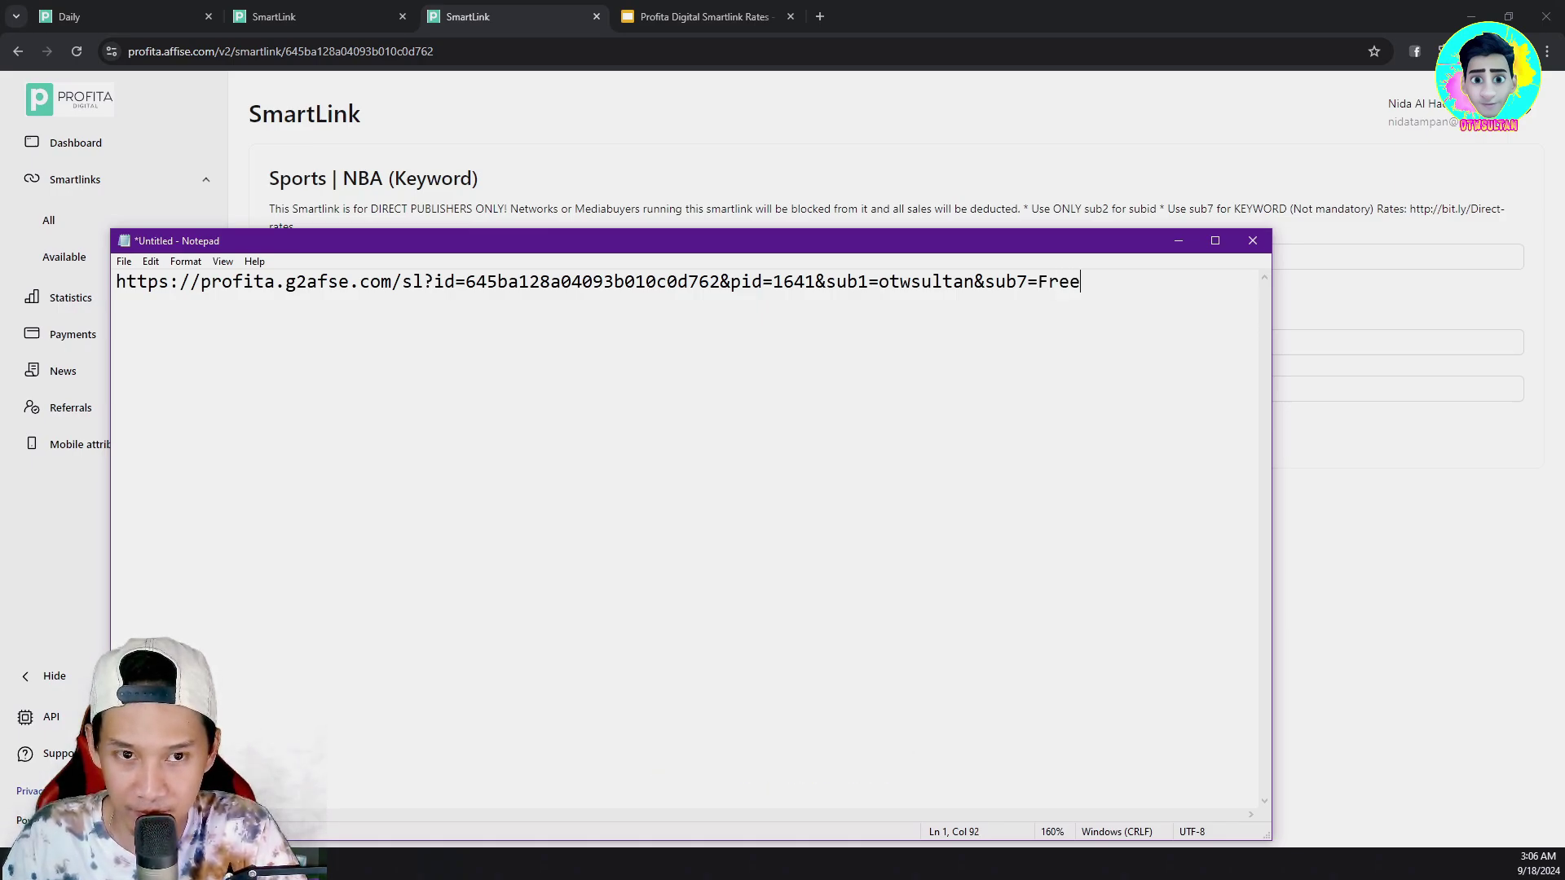
type("streaming")
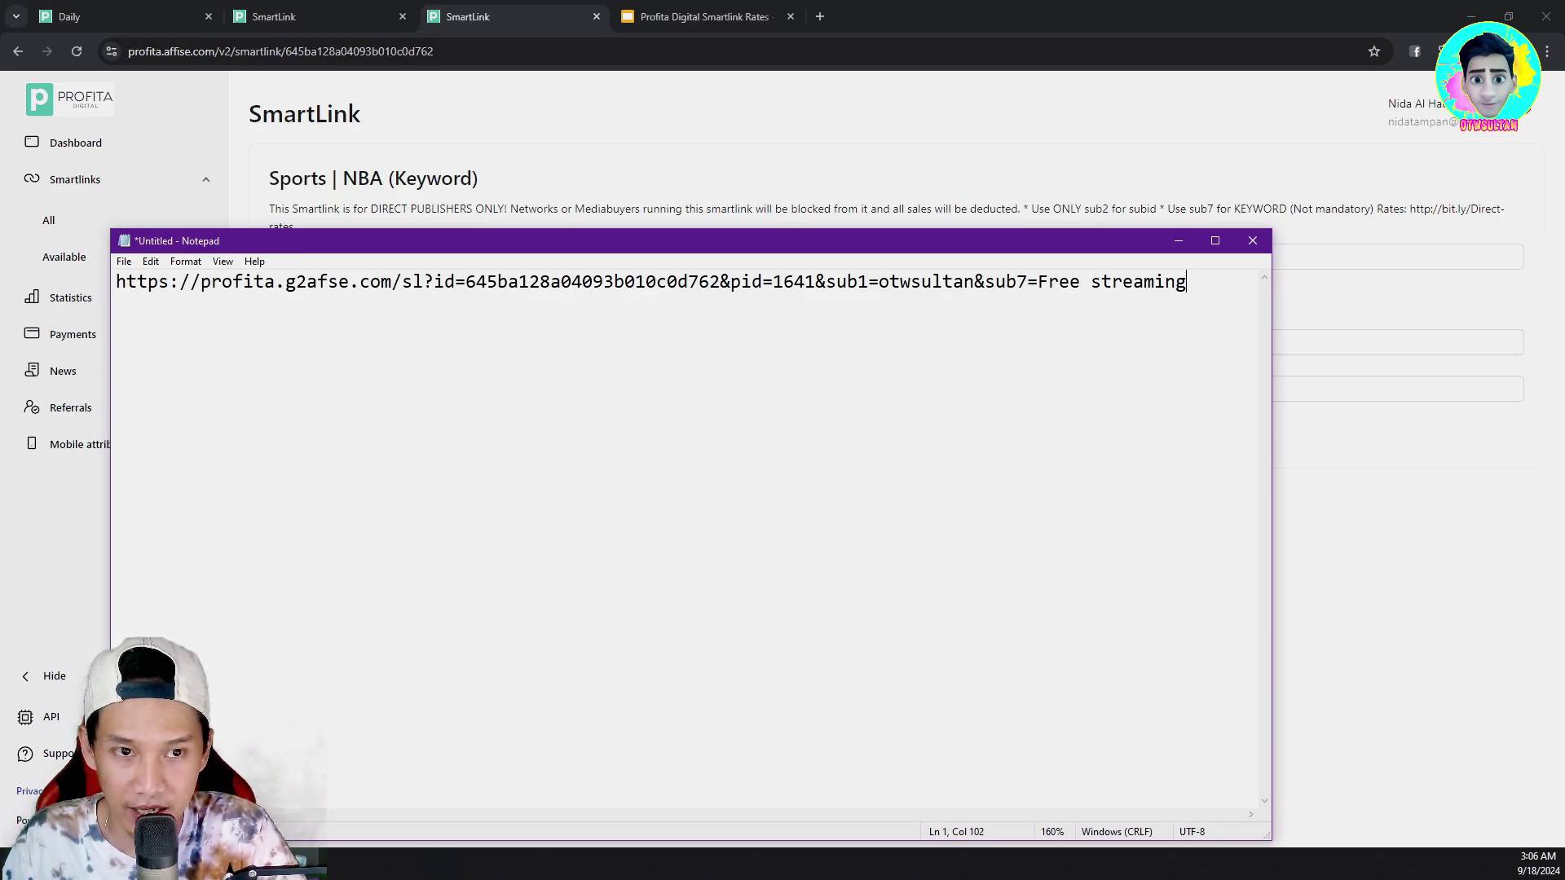
type(" NBA")
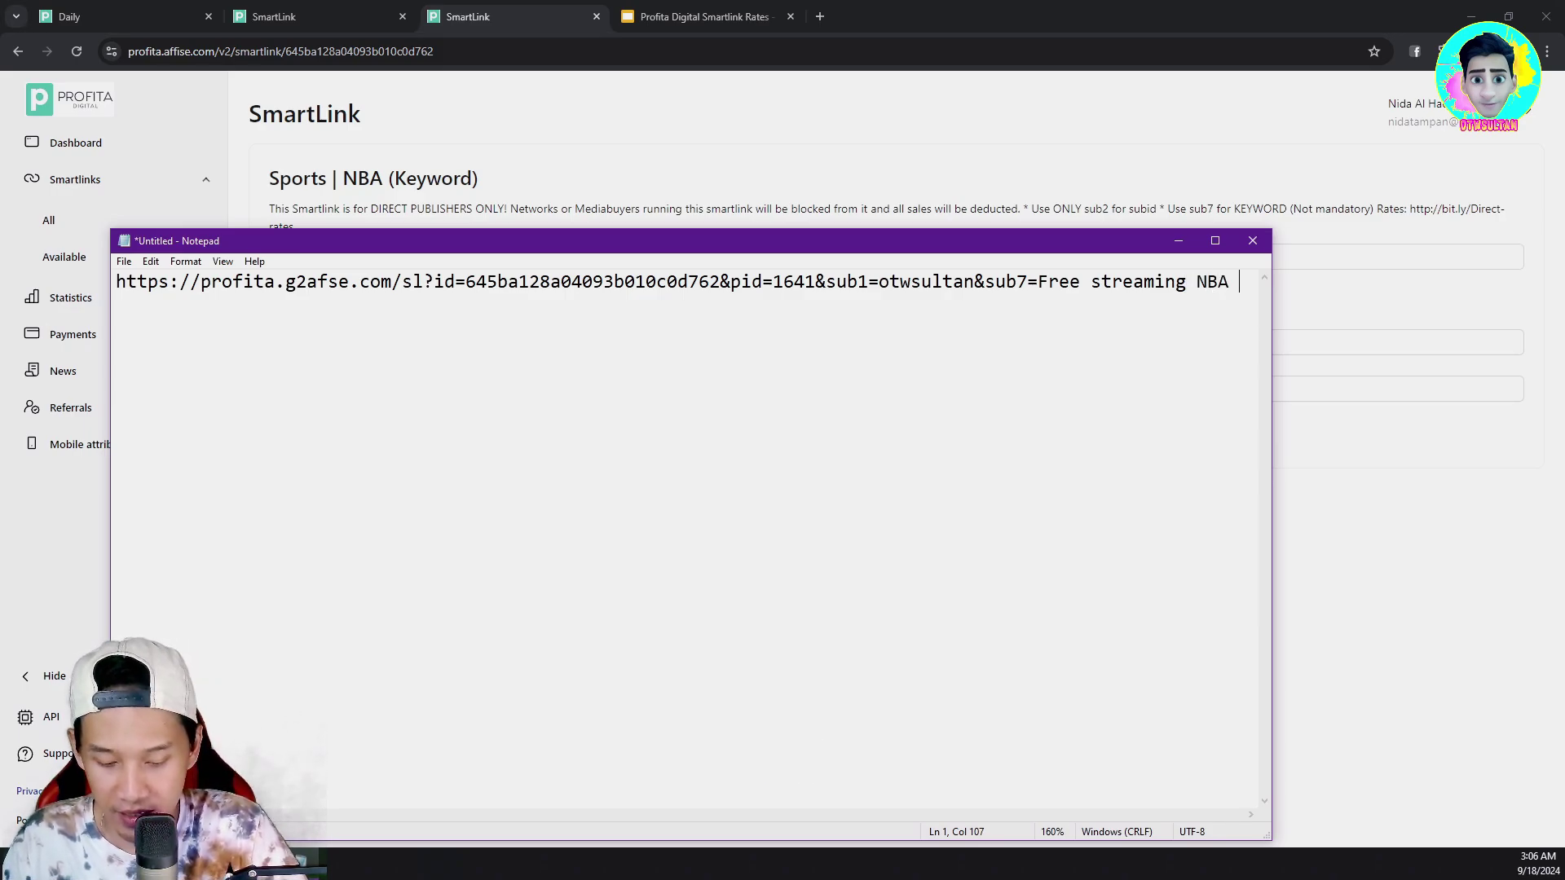
type(" Live")
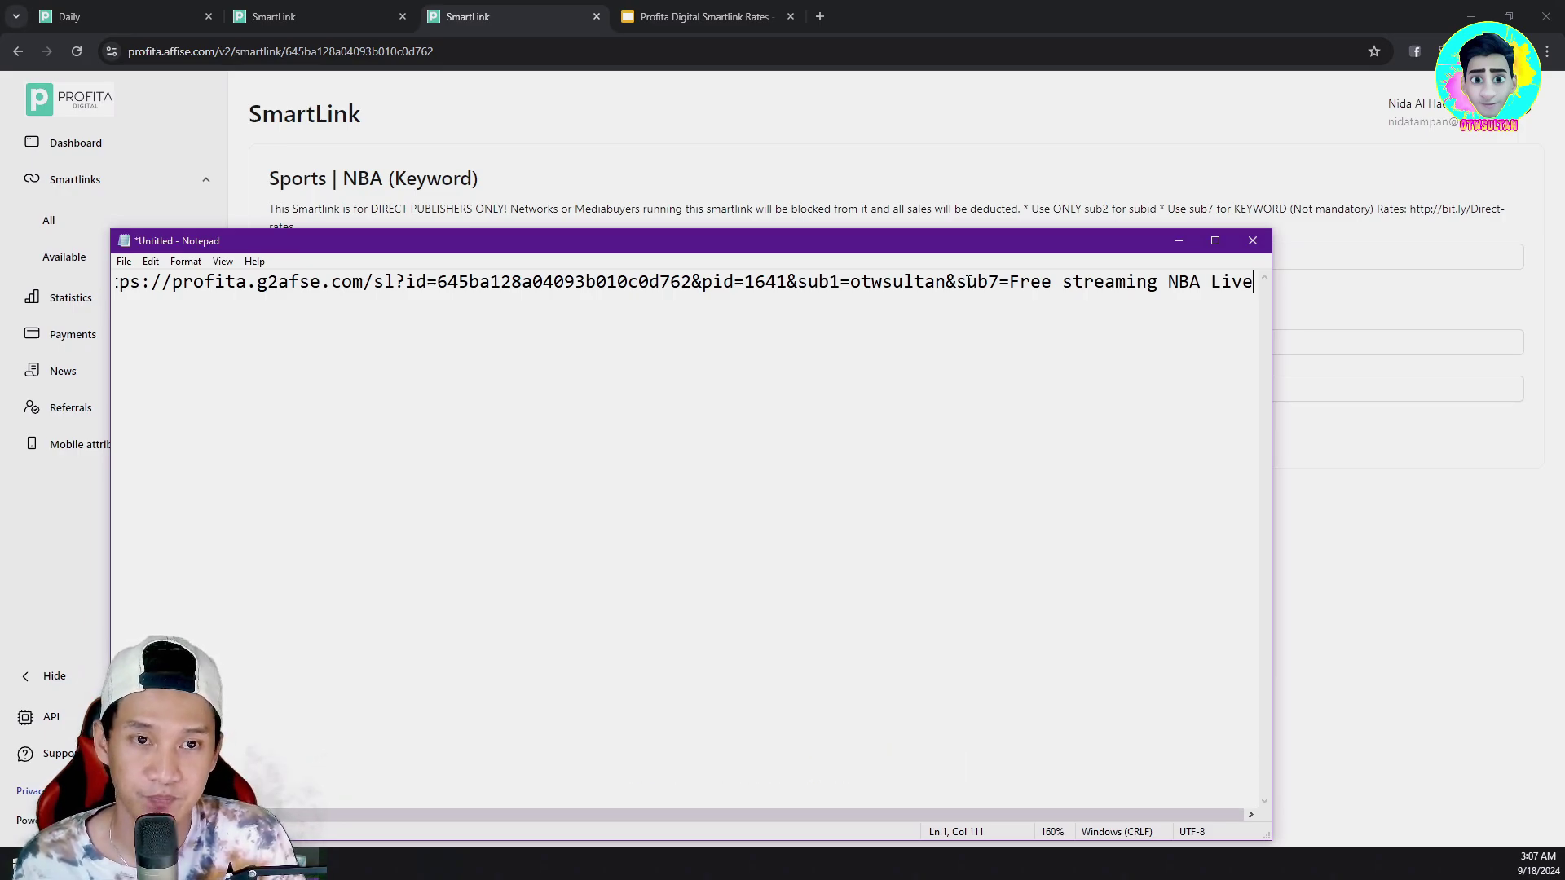
left_click(1179, 242)
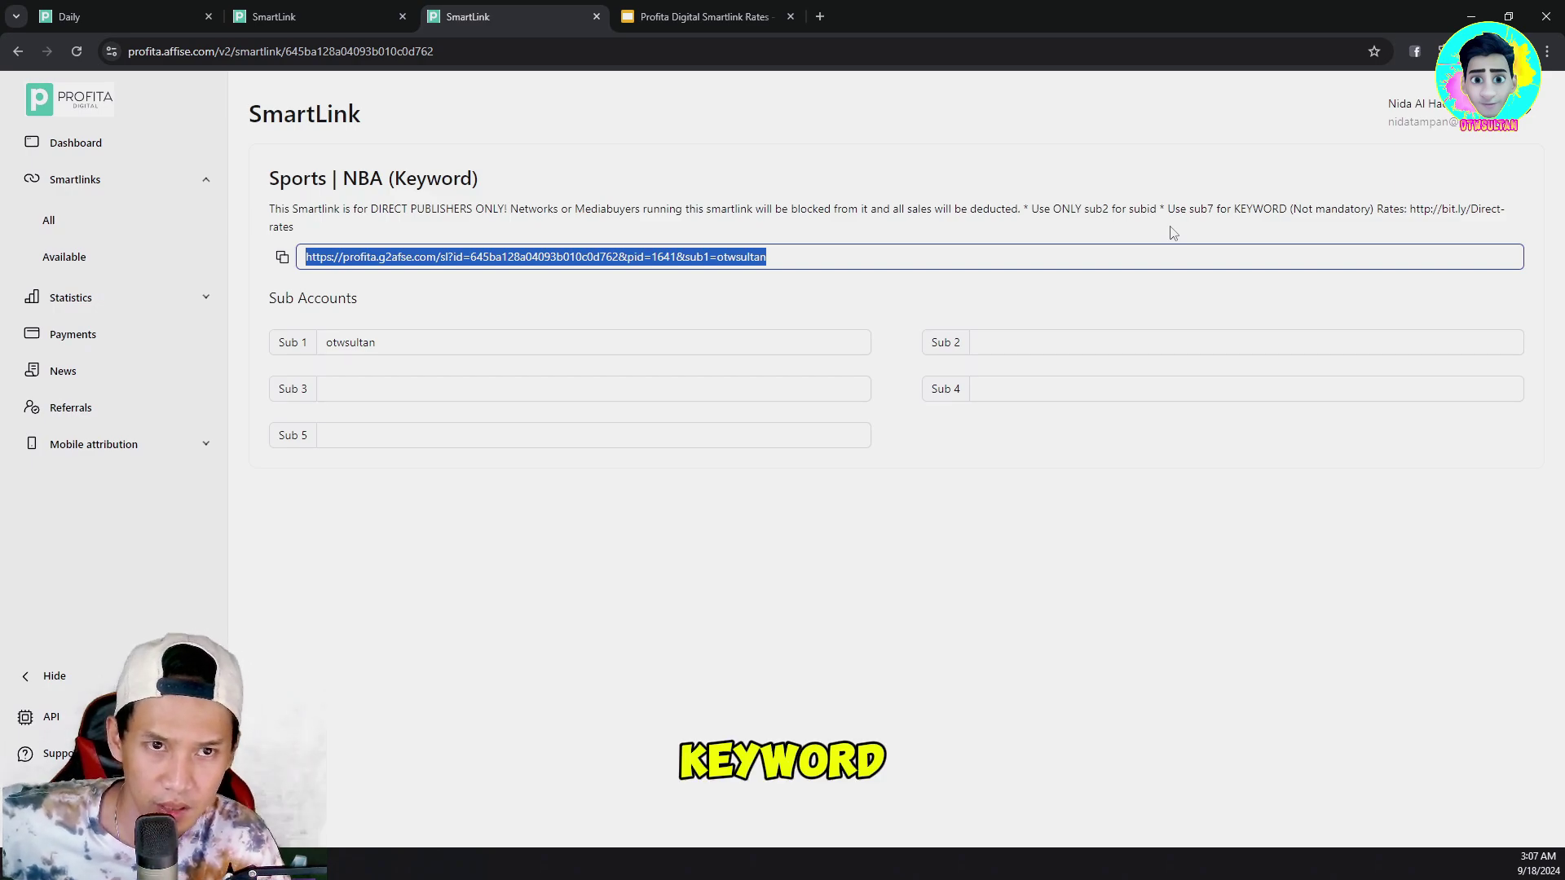
Step: Point out the Sub 1 and Sub 2 fields on the NBA smartlink's page
left_click(527, 335)
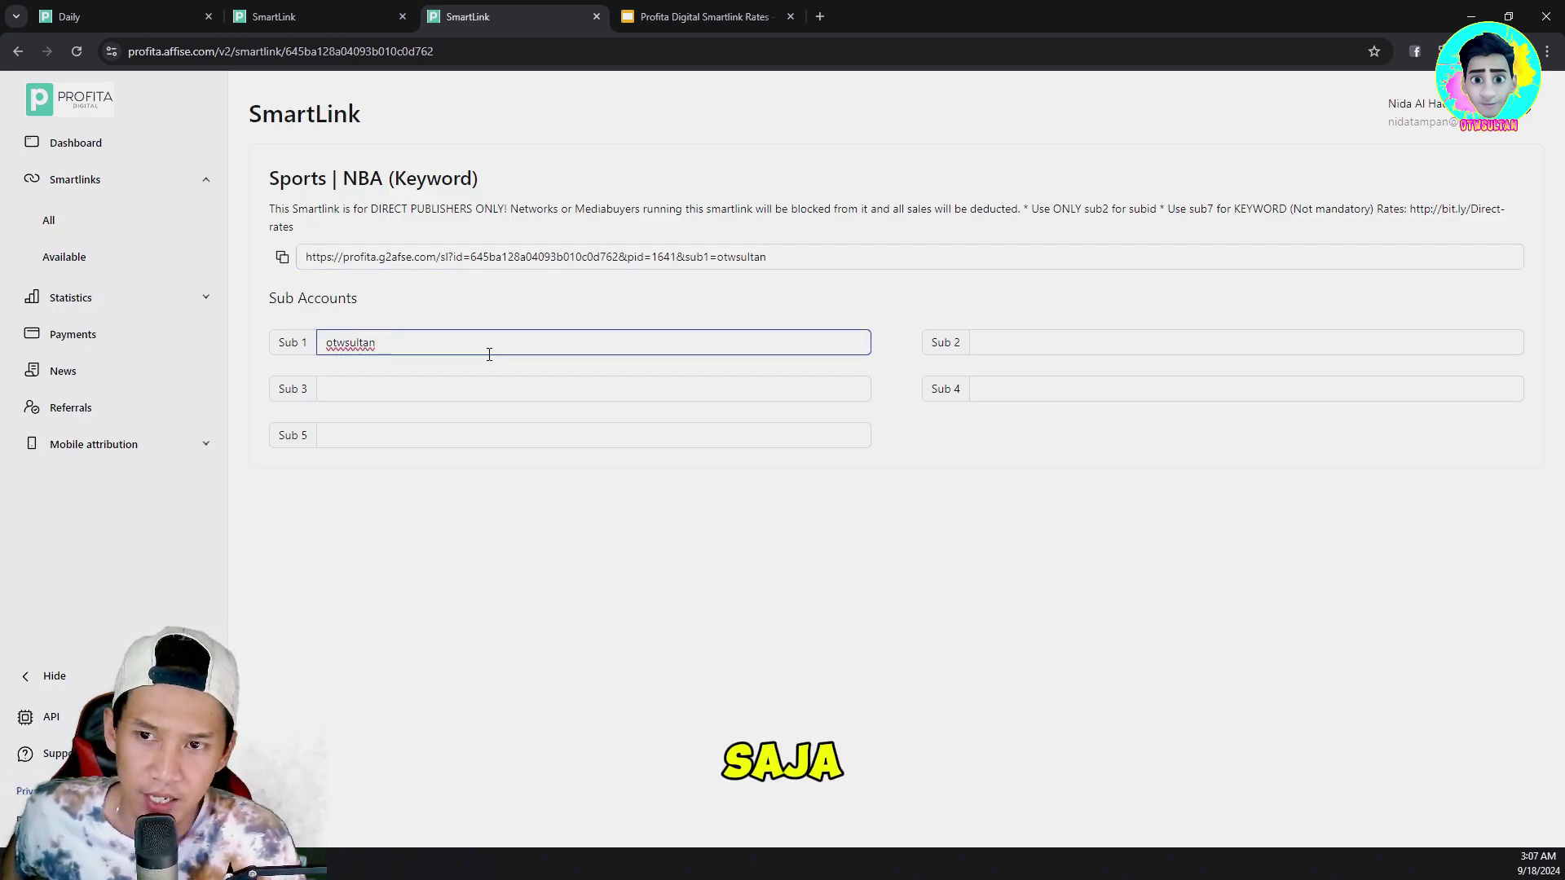
left_click_drag(468, 346, 325, 343)
left_click(978, 343)
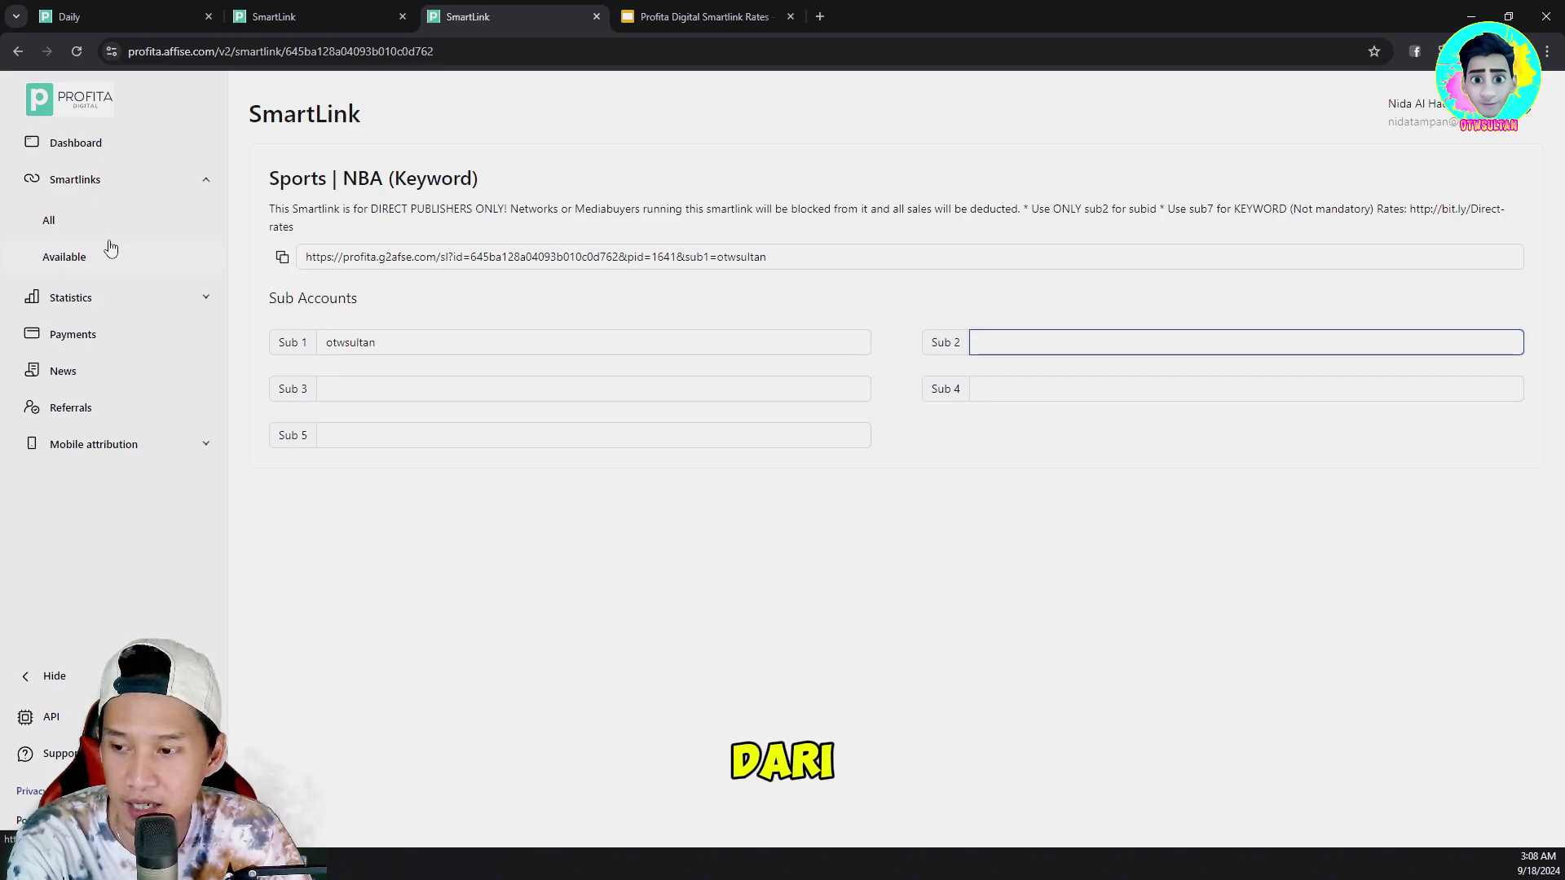
Step: Return to the list of all smartlinks and look through the available sports, events, downloads, eBooks and movies offers
left_click(74, 181)
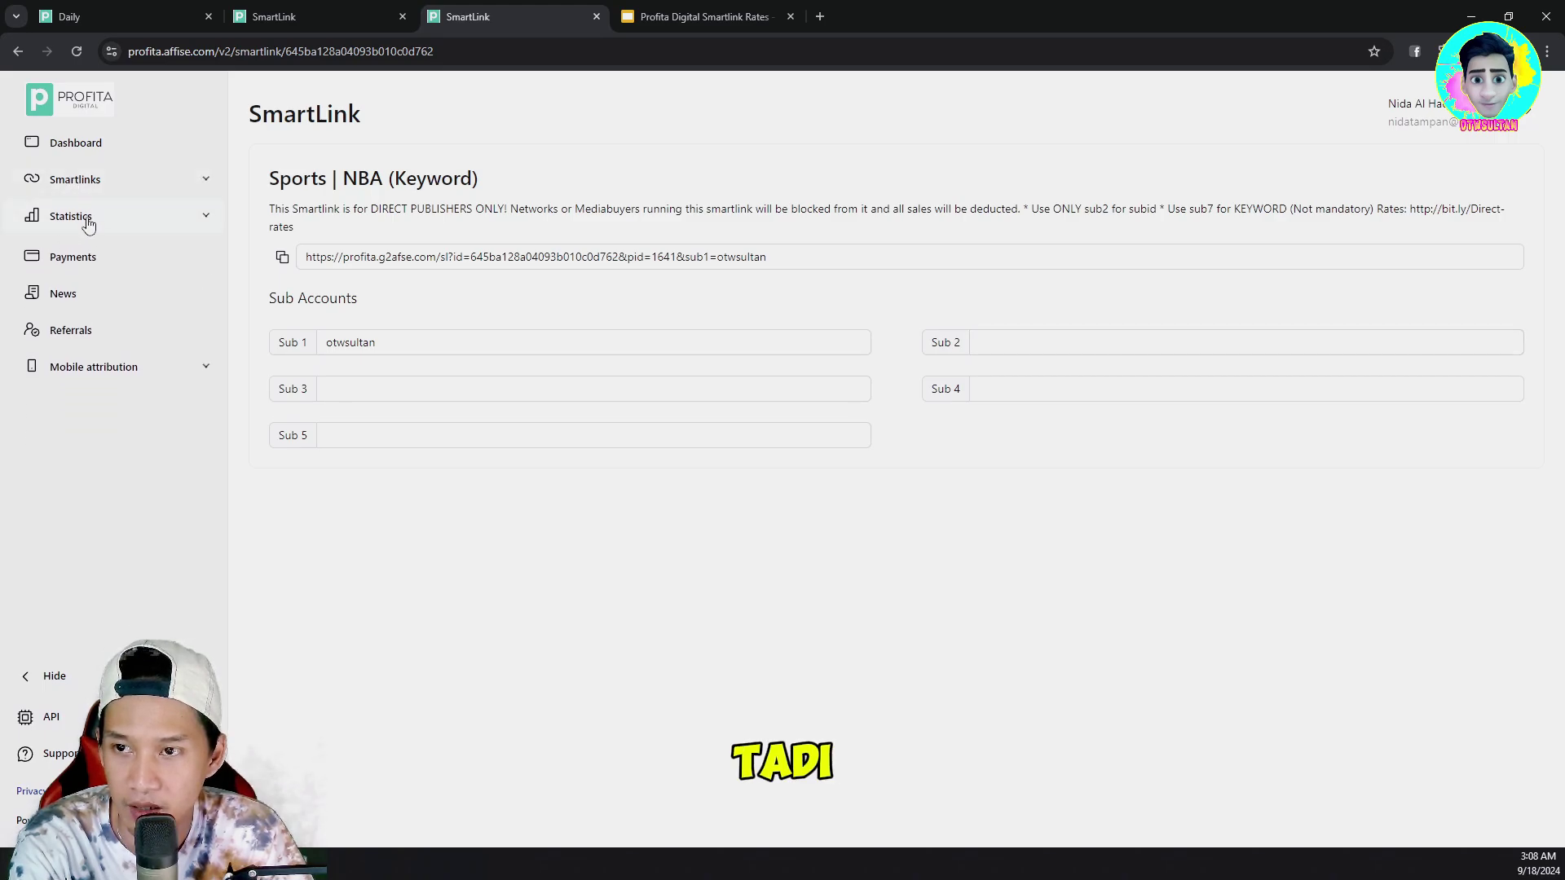
left_click(87, 218)
left_click(75, 180)
left_click(65, 224)
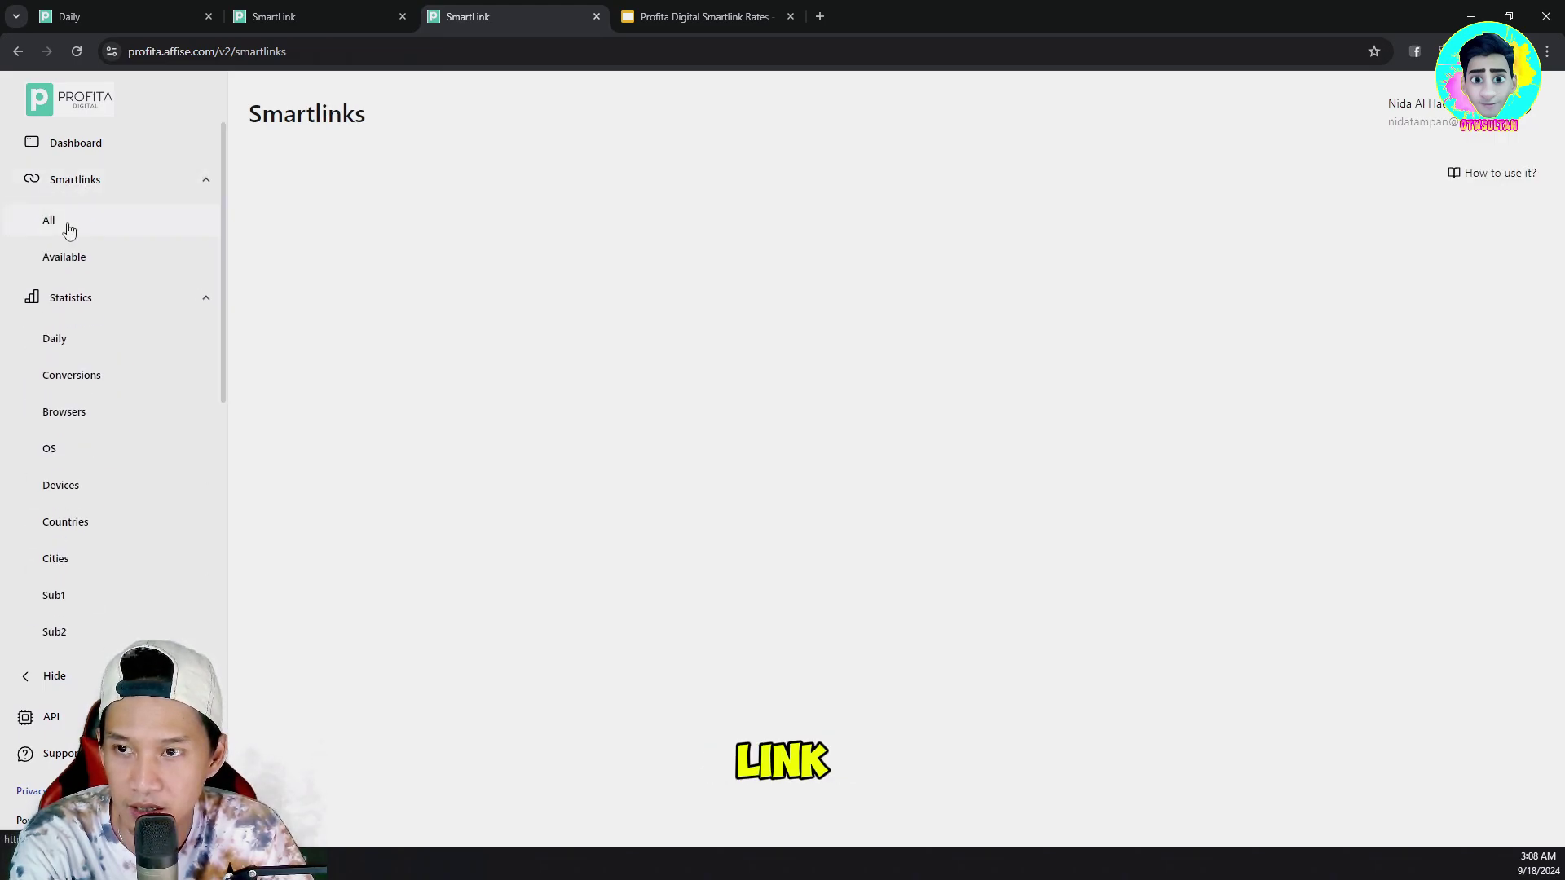
scroll(639, 391, "down", 8)
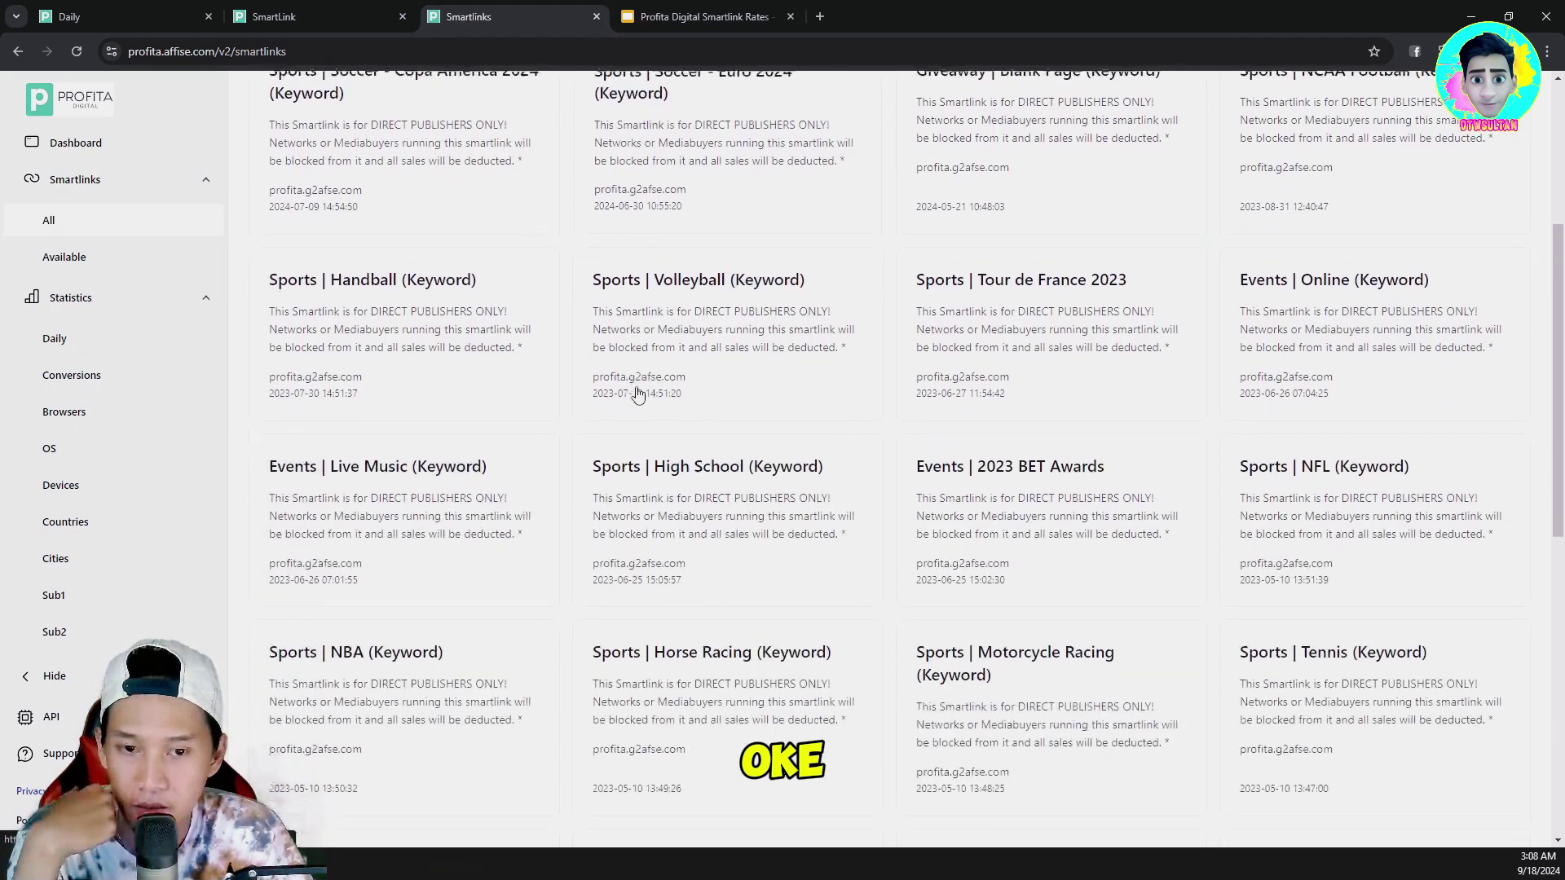
scroll(637, 395, "down", 4)
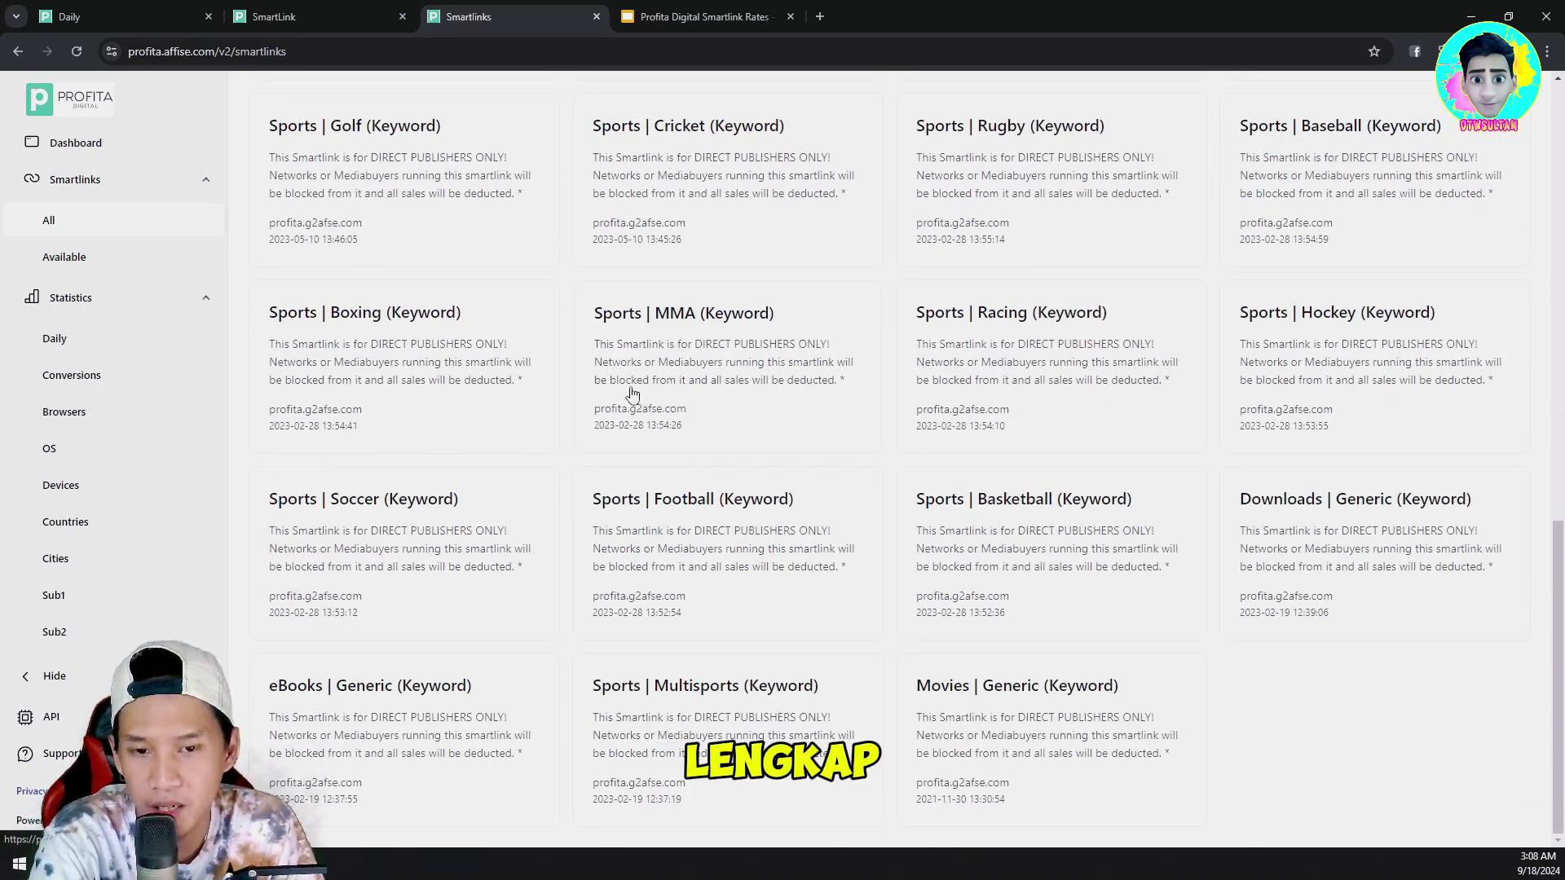
scroll(791, 375, "up", 1)
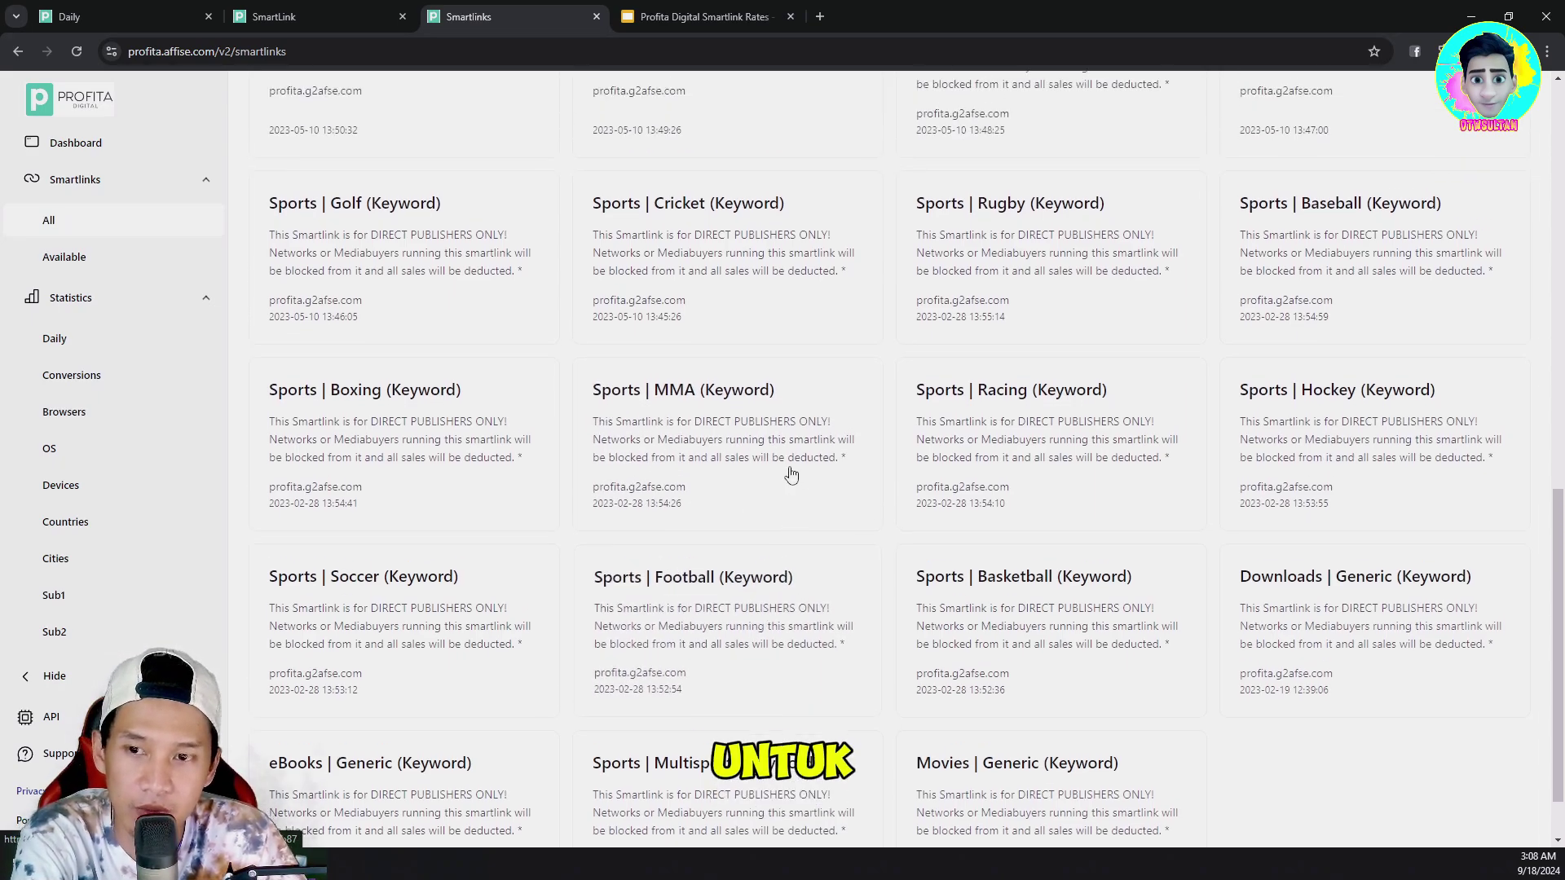
scroll(791, 473, "up", 4)
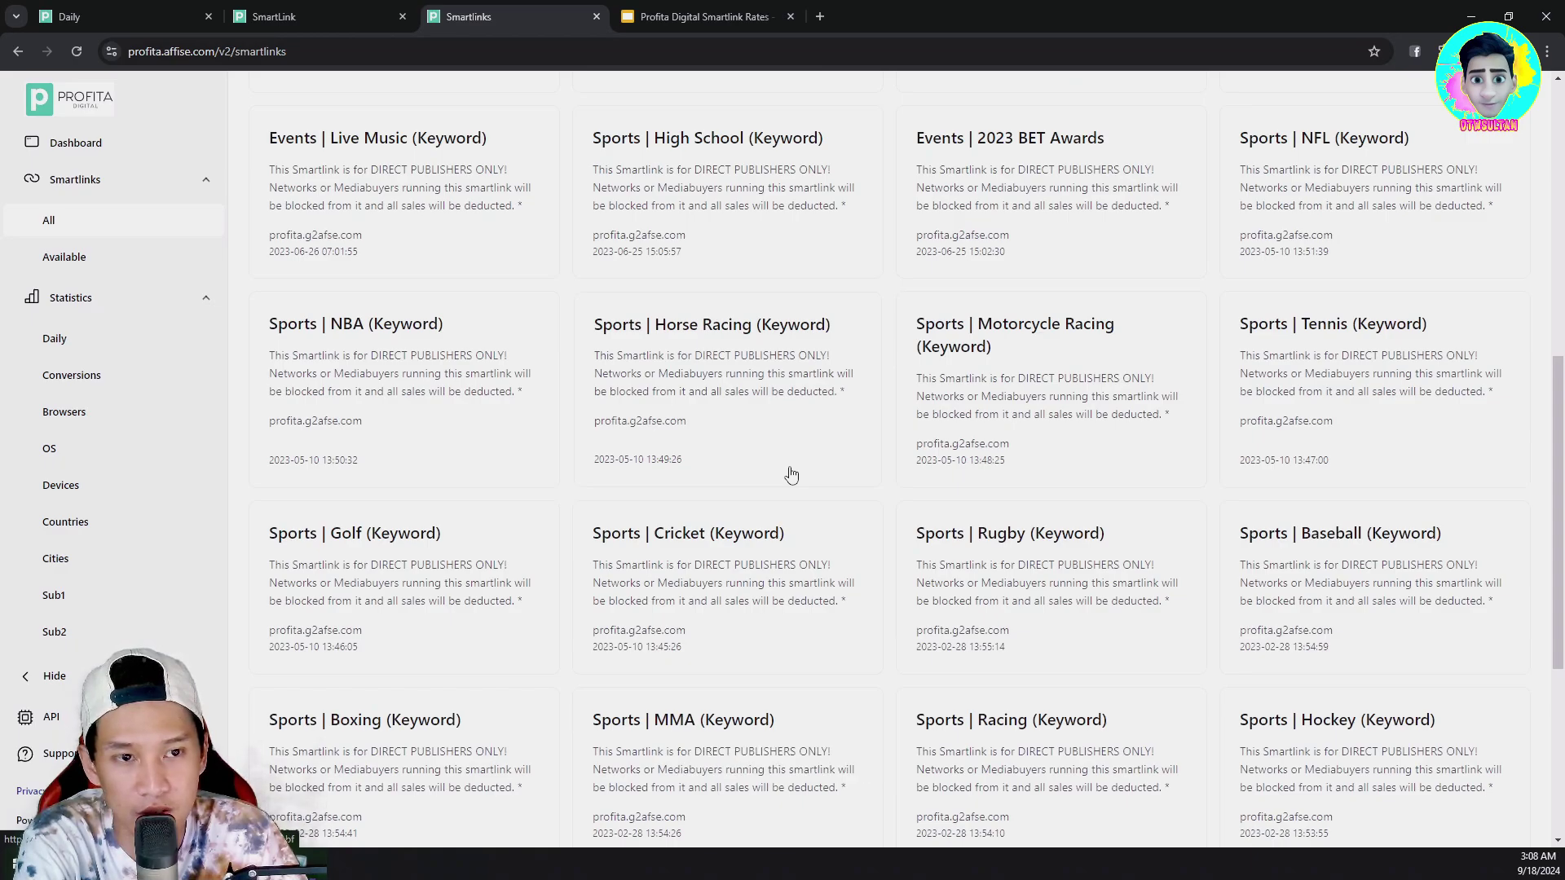
scroll(791, 474, "up", 2)
scroll(791, 472, "up", 1)
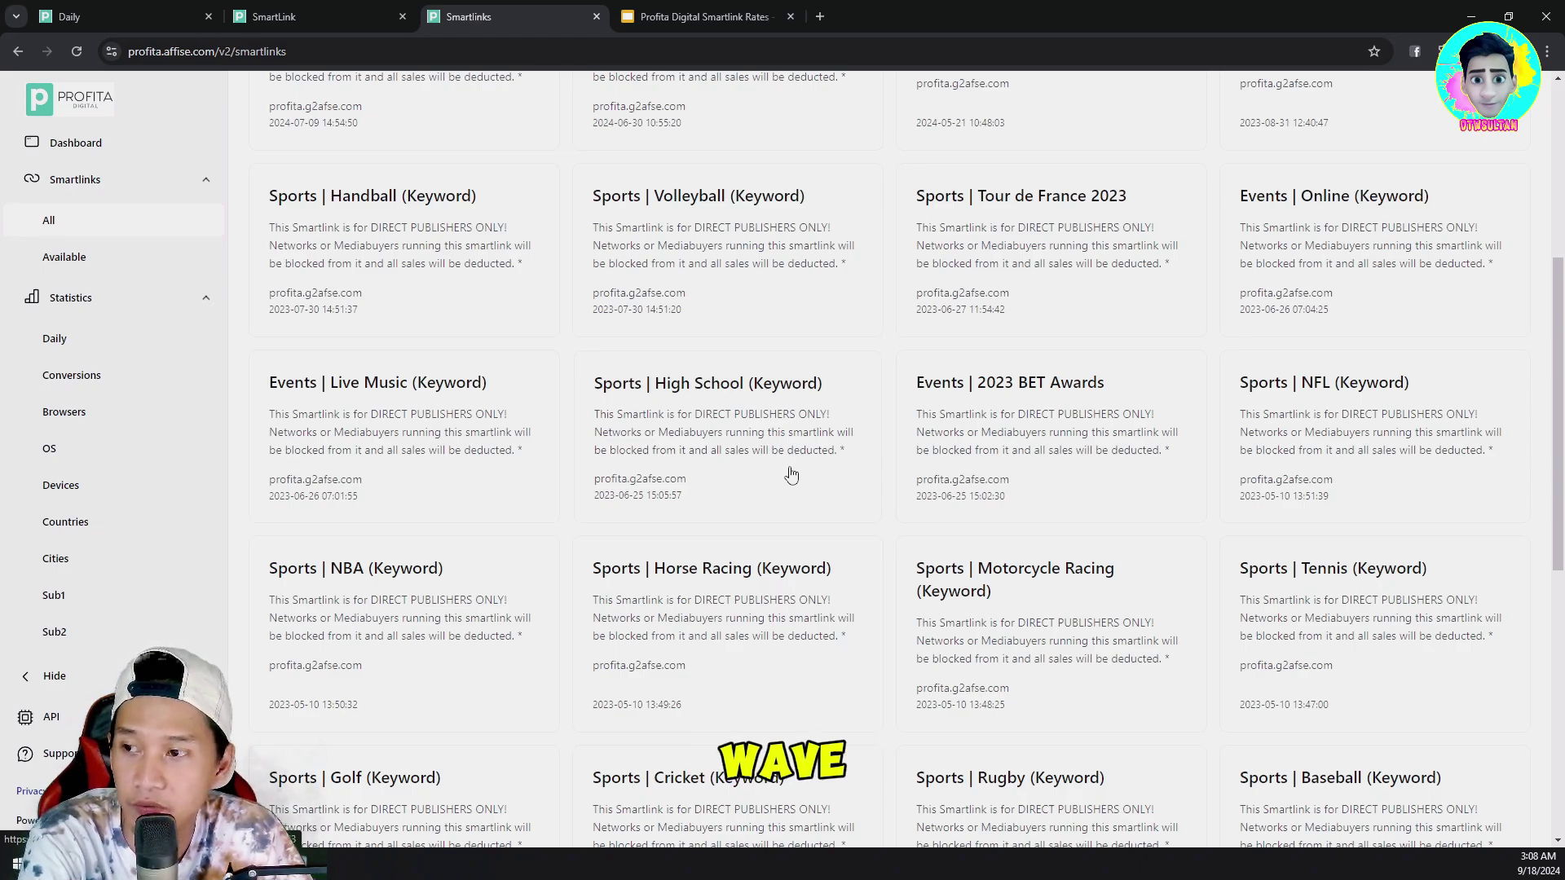
scroll(779, 461, "up", 2)
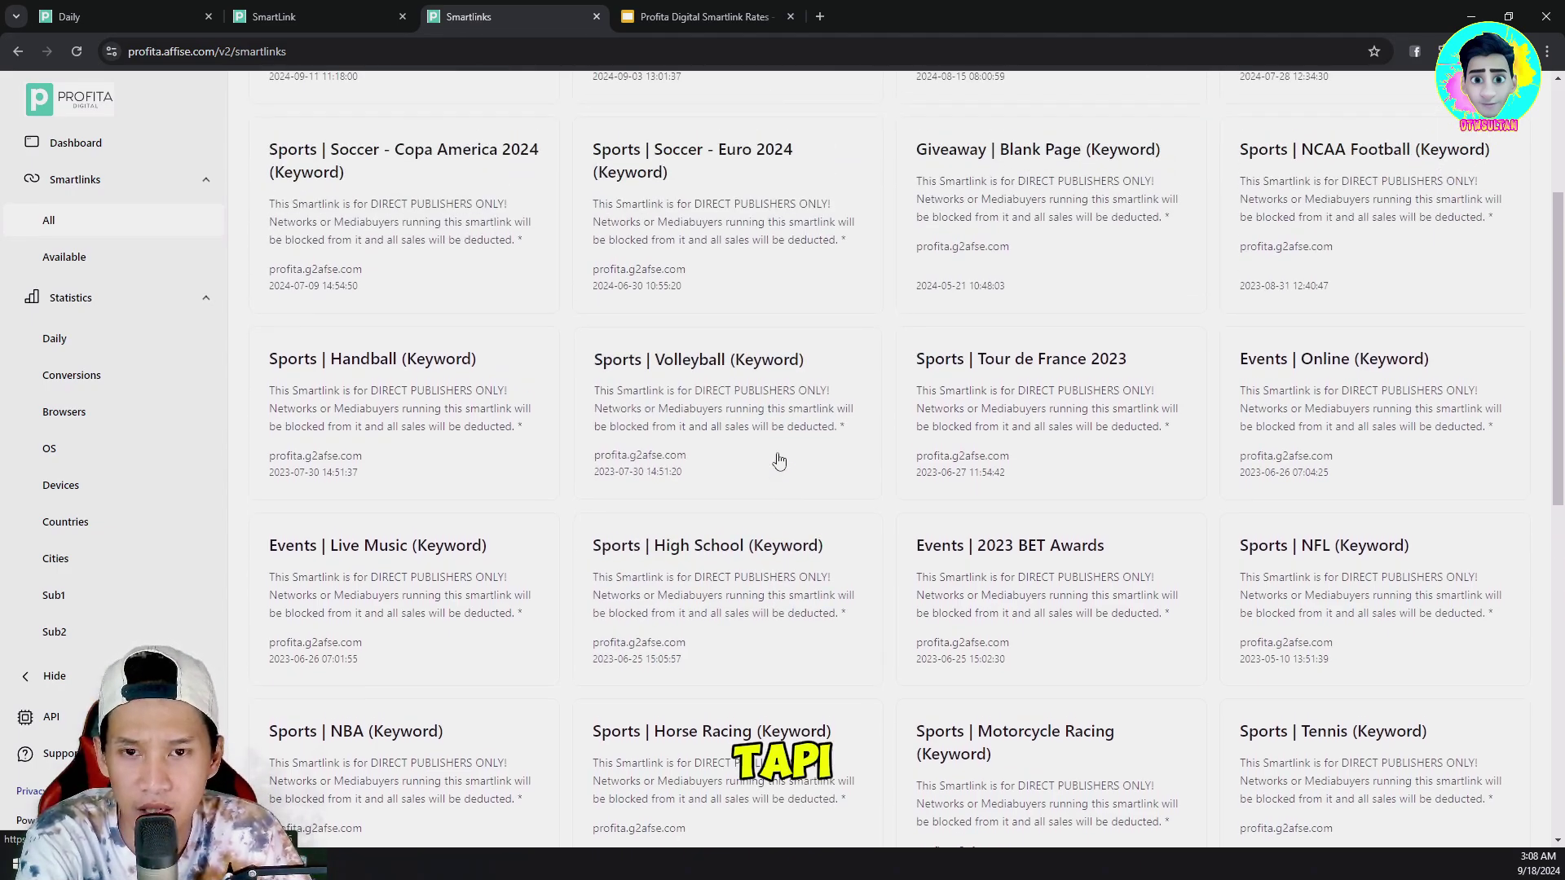